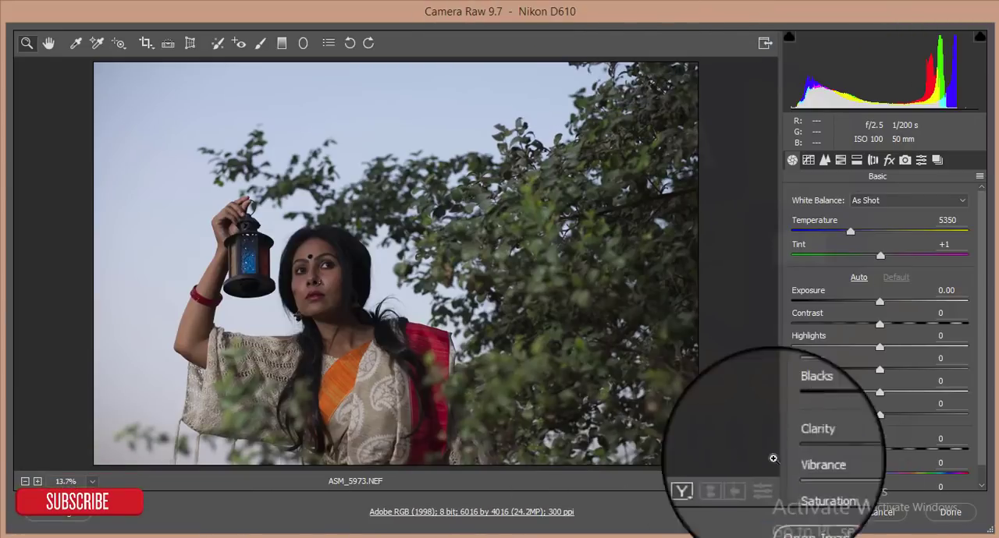
- Open the raw photo as an image in Photoshop and duplicate its Background layer
left_click(816, 511)
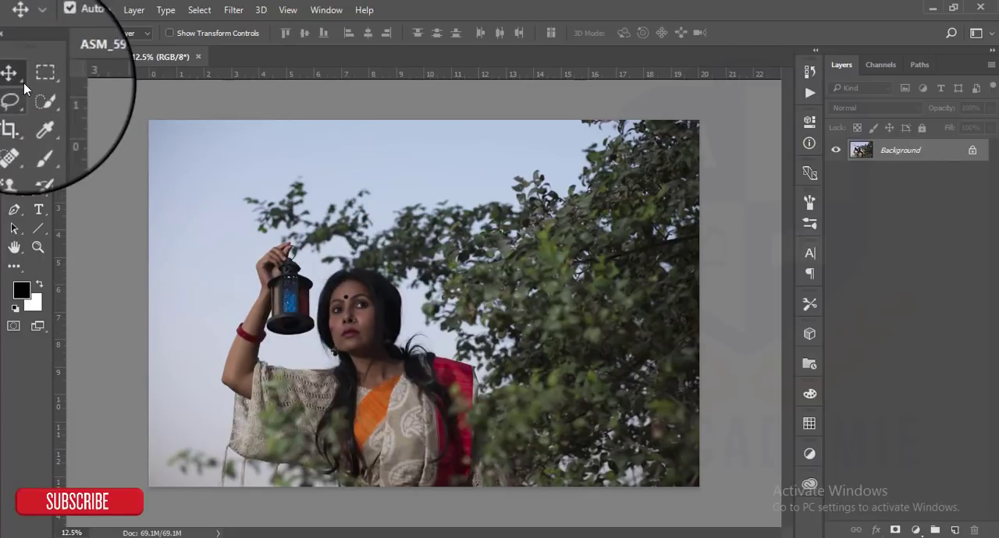
left_click(942, 155)
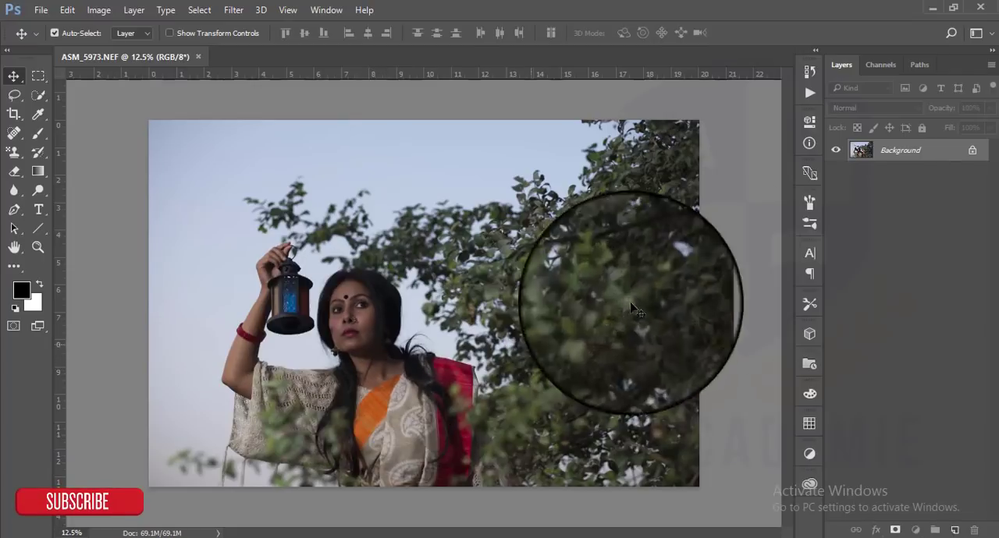
left_click_drag(950, 153, 954, 529)
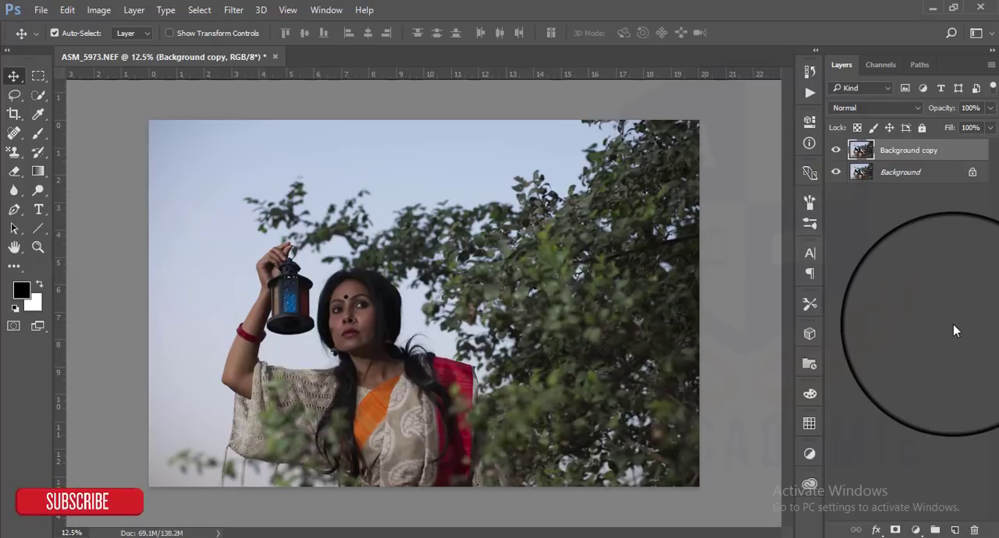
left_click(955, 151)
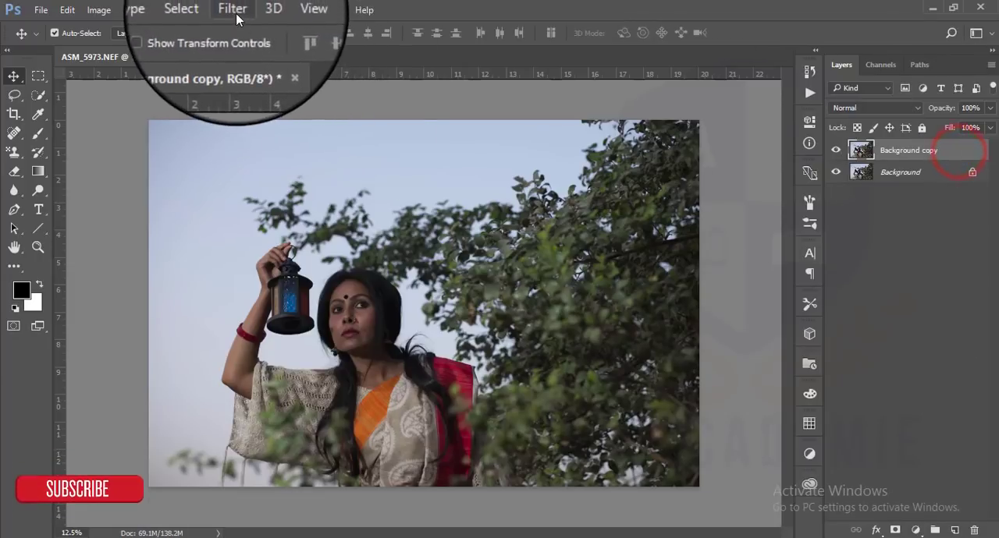
- Start a Camera Raw filter on the layer copy with exposure +0.15, contrast +13, highlights -100, shadows +18 and blacks -13
left_click(234, 11)
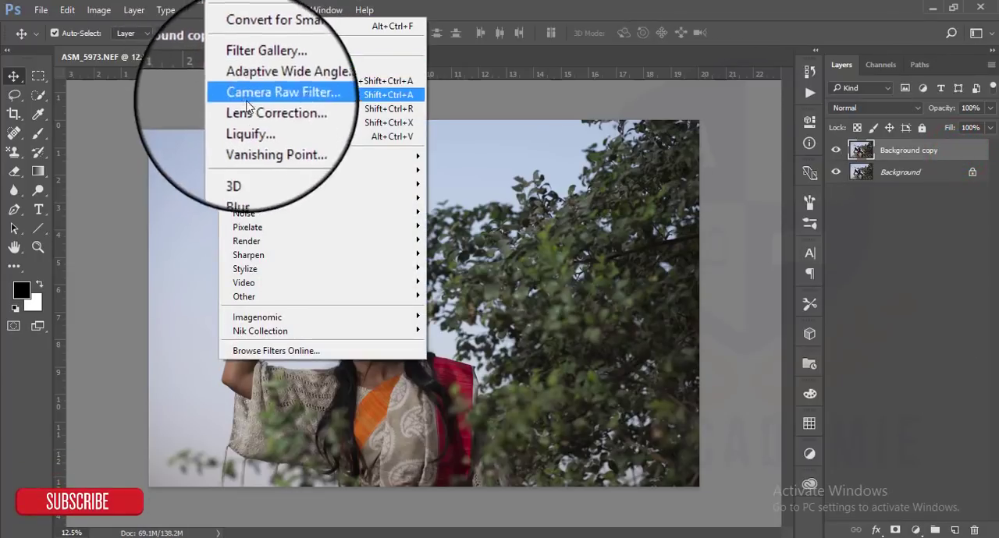
left_click(261, 95)
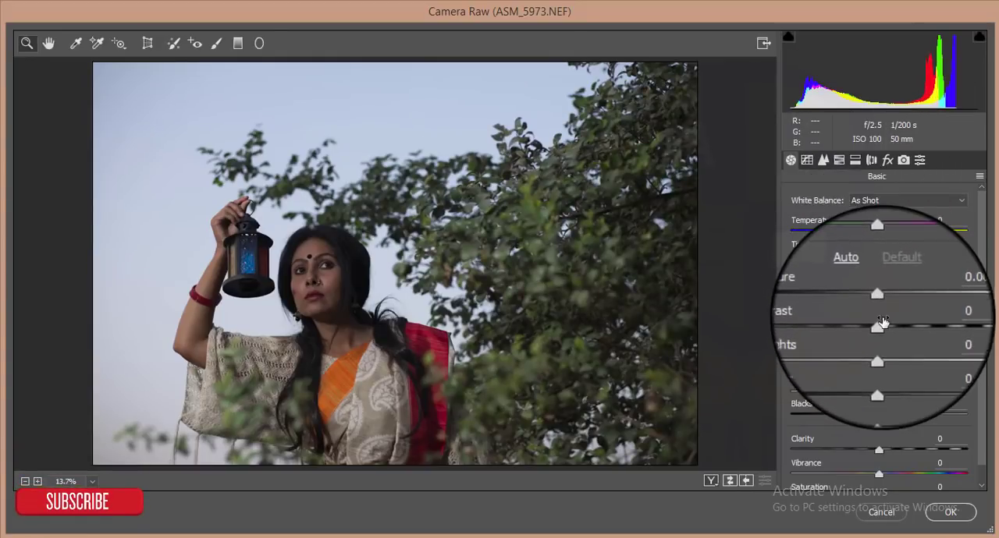
mouse_move(879, 326)
left_mouse_down()
mouse_move(906, 326)
mouse_move(898, 328)
left_mouse_up()
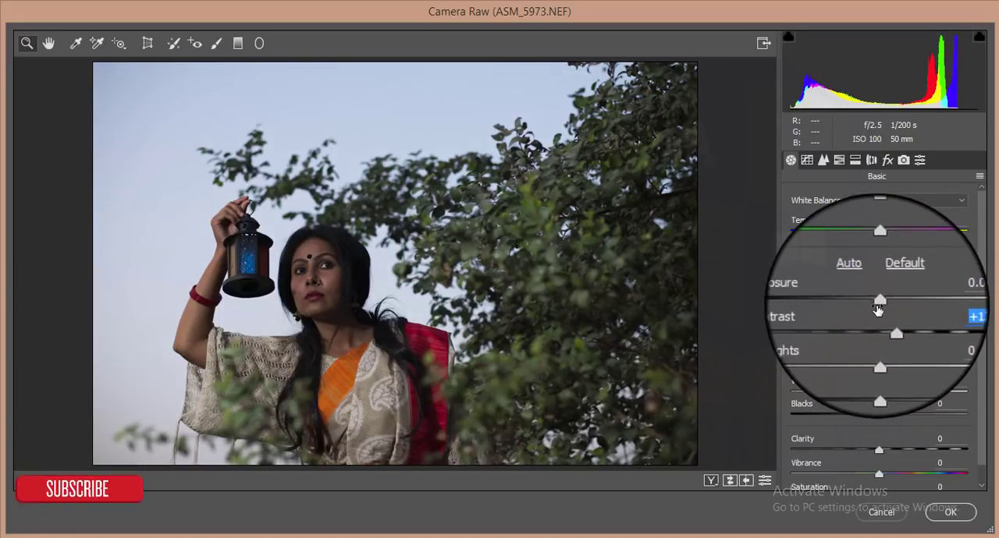
left_click_drag(880, 306, 884, 306)
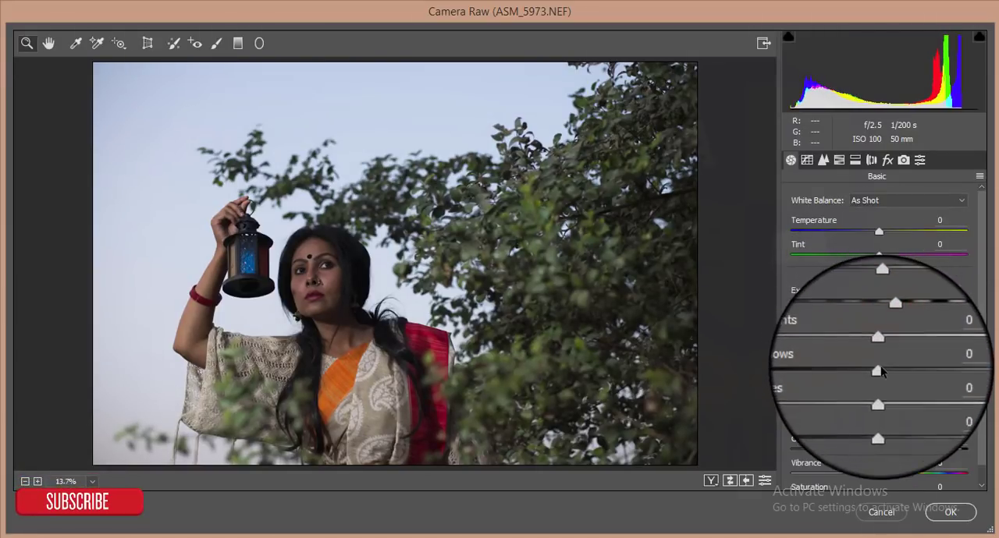
left_click_drag(878, 346, 738, 352)
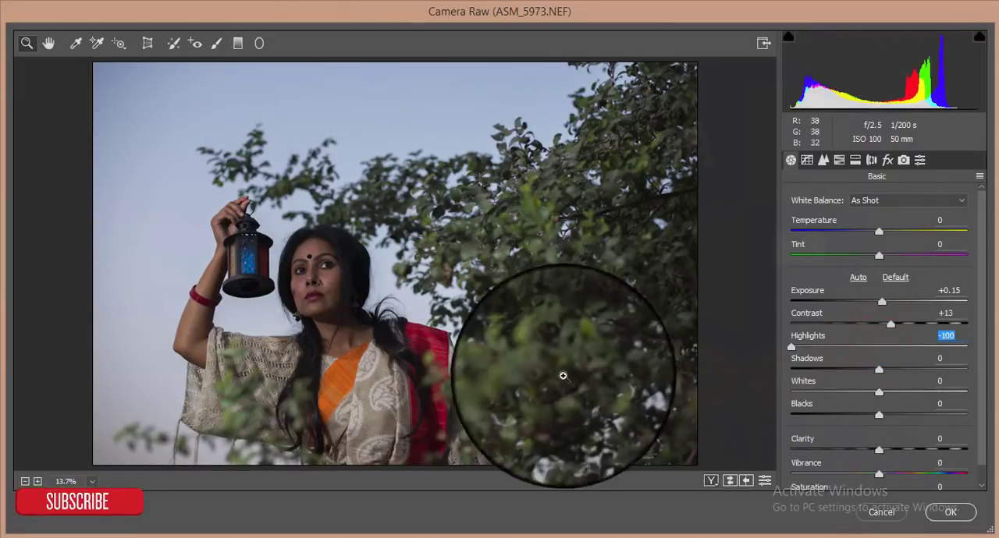
left_click_drag(878, 375, 894, 375)
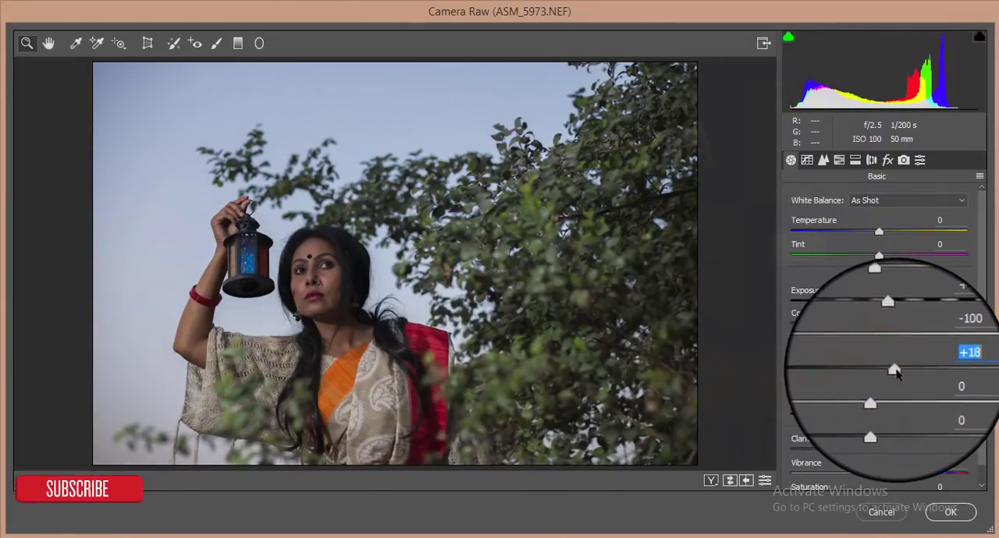
left_click_drag(879, 418, 866, 417)
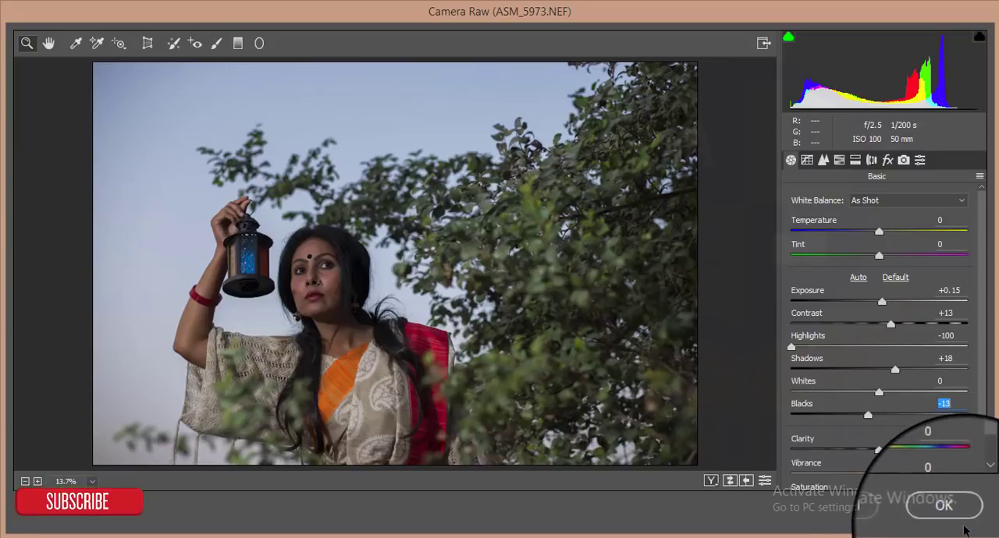
- In the camera calibration, set the Blue Primary hue to -39 and its saturation to +21
left_click(887, 160)
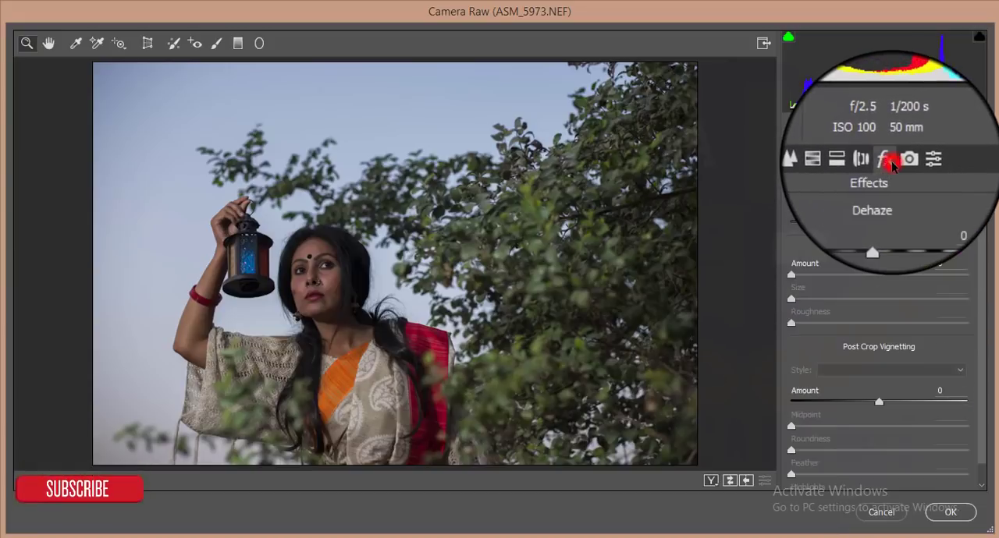
left_click(903, 160)
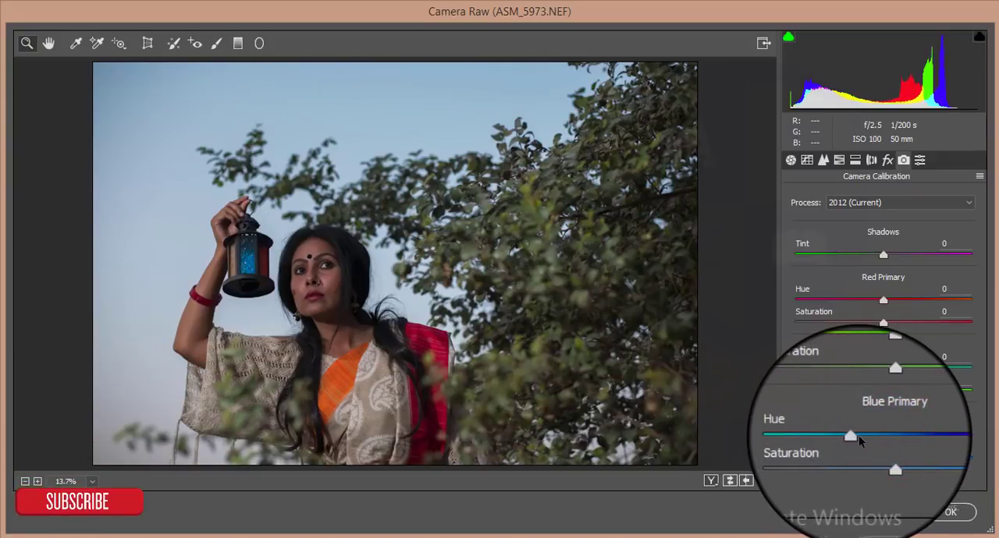
left_click_drag(858, 440, 894, 461)
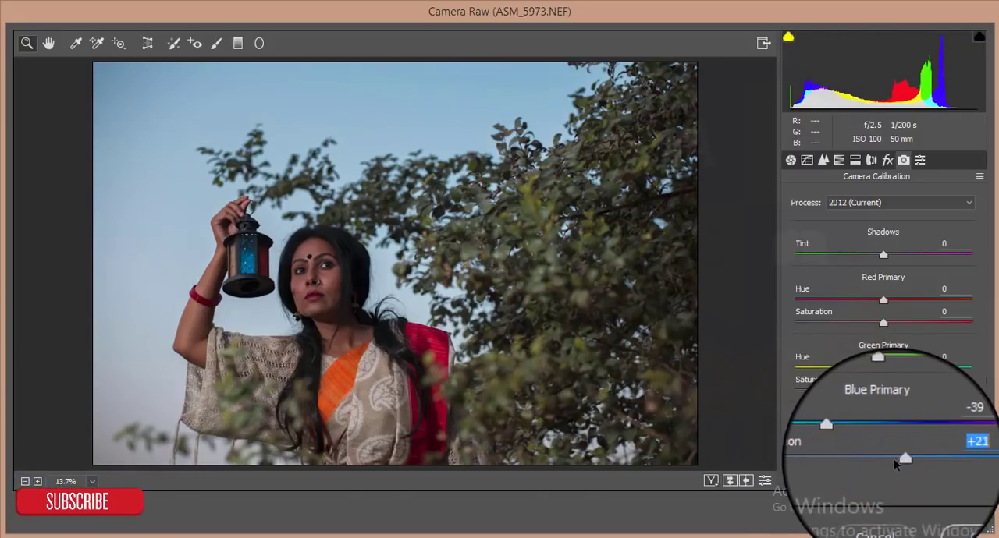
- In HSL, set saturation to -12 for oranges and +6 for reds, and luminance to +23 for oranges and +5 for reds
left_click(887, 160)
left_click(872, 160)
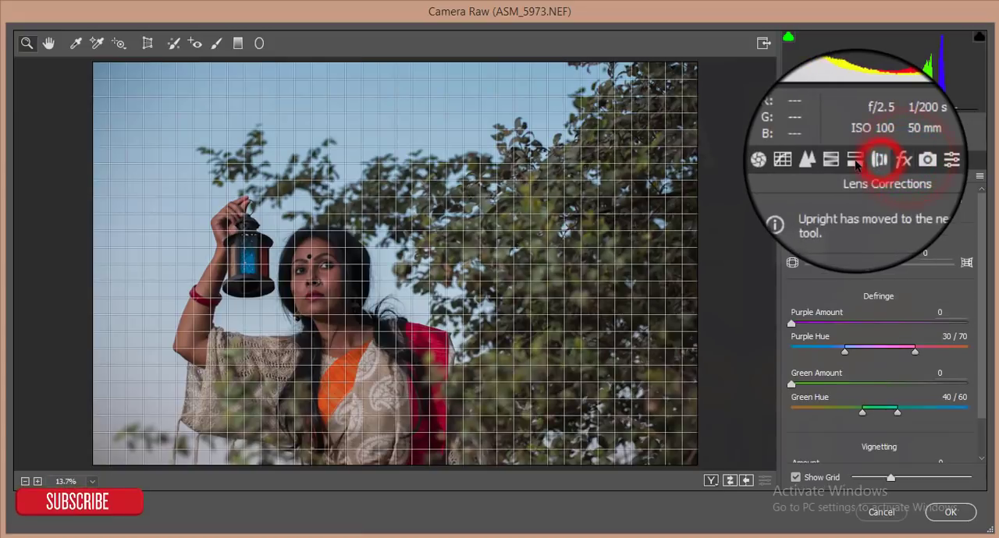
left_click(856, 159)
left_click(839, 160)
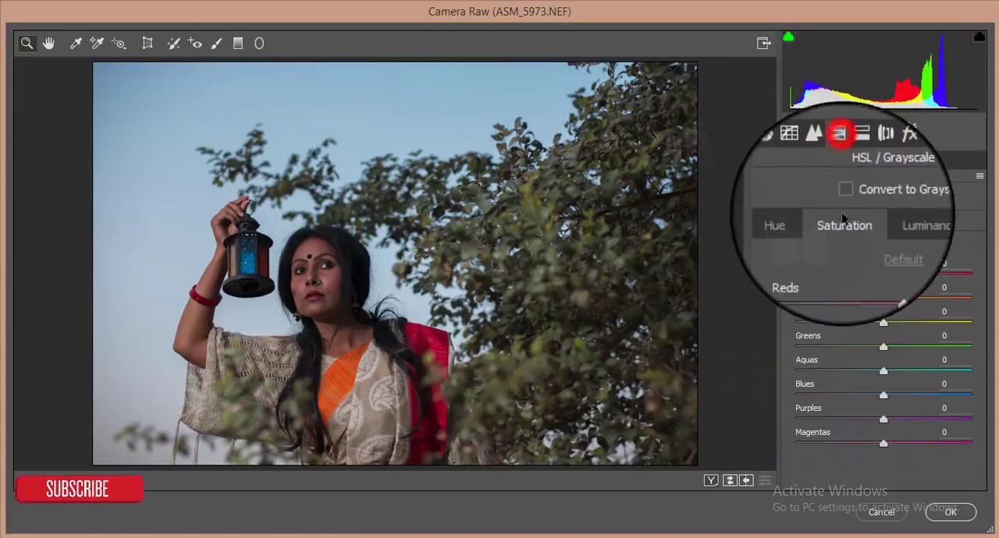
left_click_drag(882, 299, 871, 301)
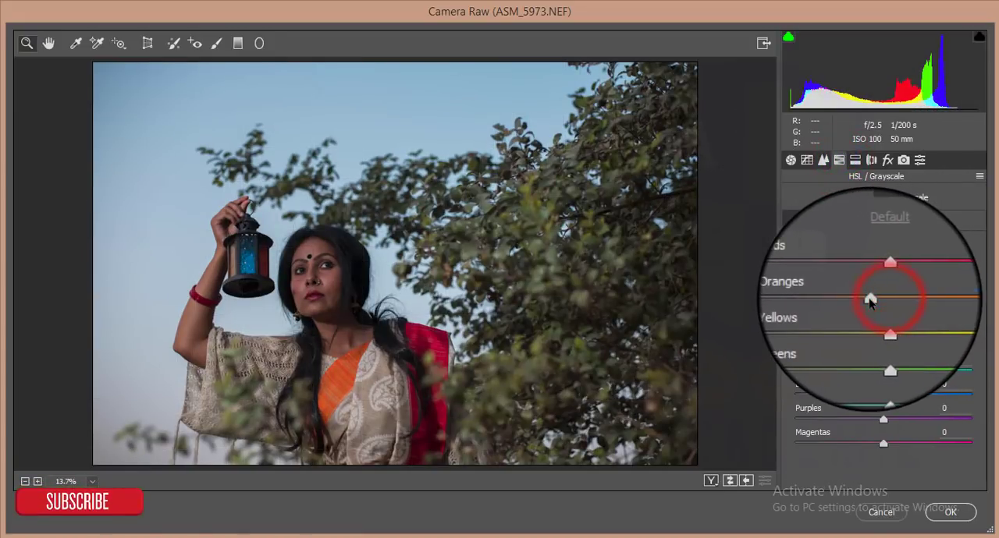
left_click(897, 221)
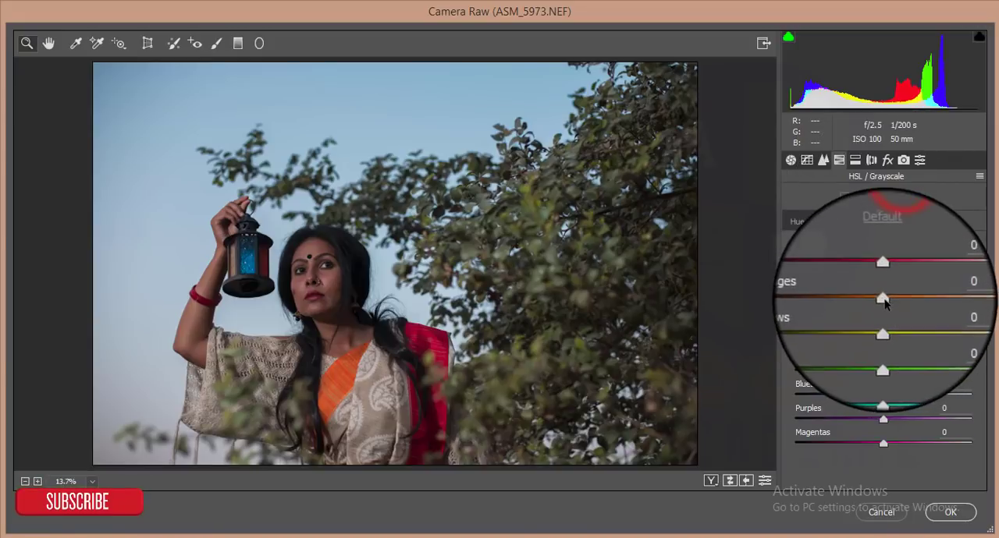
left_click_drag(892, 301, 903, 274)
left_click(844, 222)
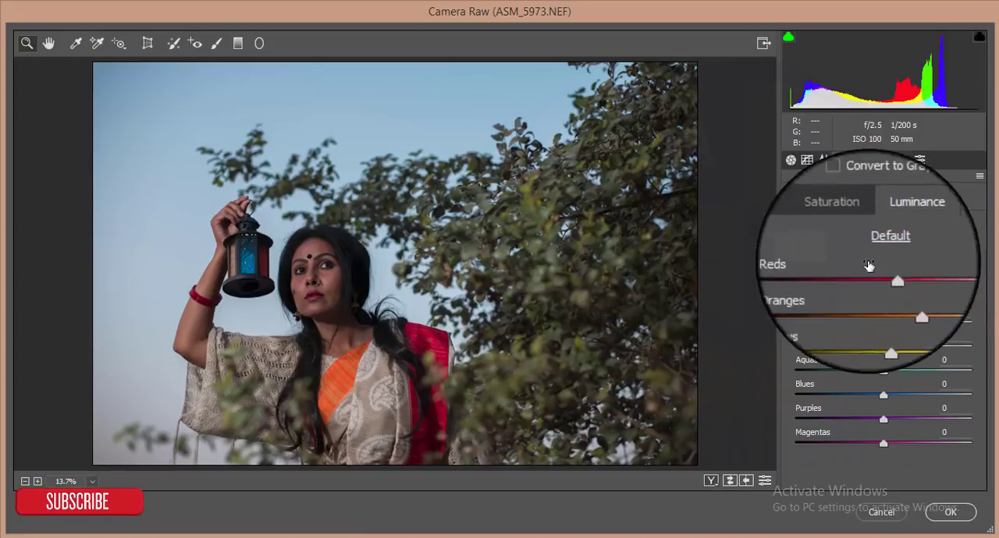
left_click_drag(882, 274, 888, 274)
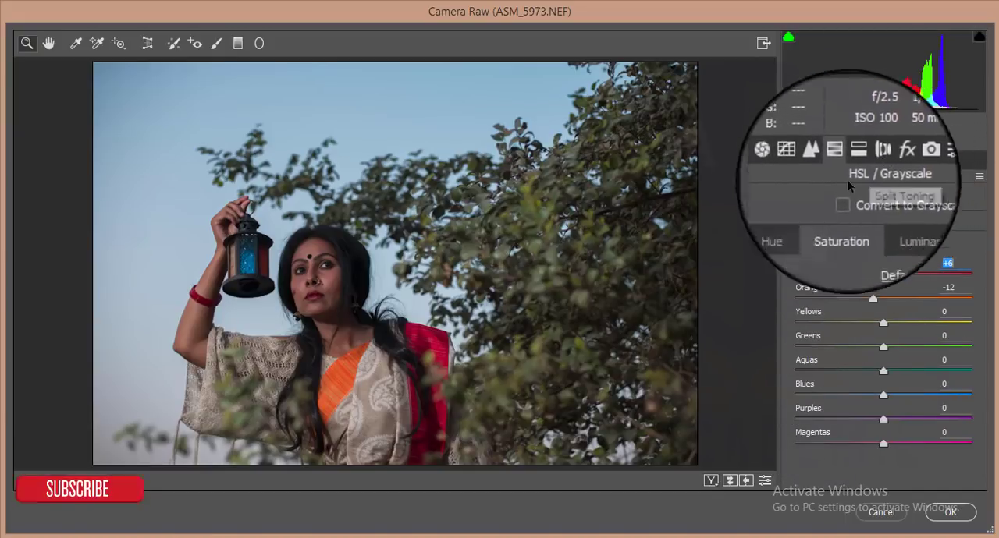
- Darken the sky by setting luminance to -37 for blues and -18 for aquas
left_click(900, 222)
left_click_drag(882, 397, 845, 398)
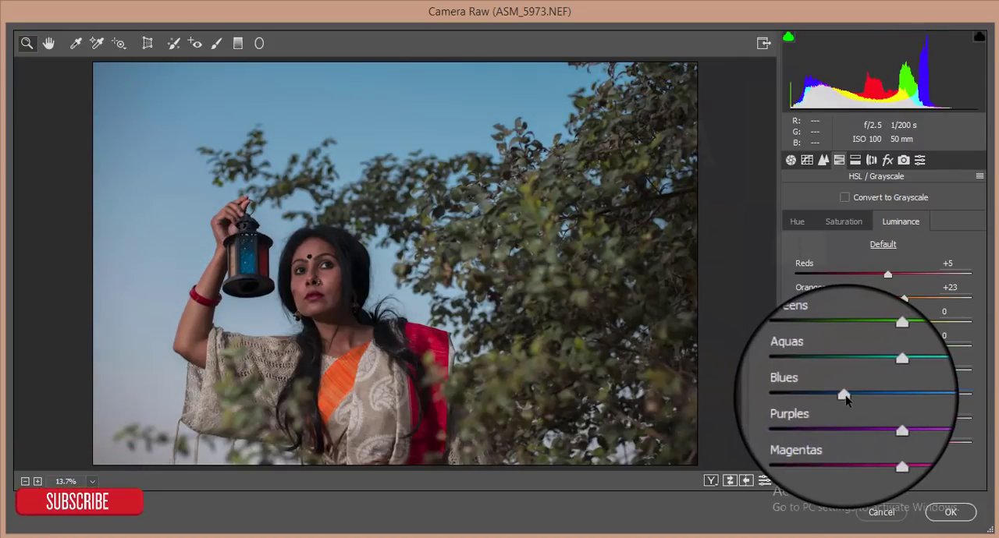
left_click_drag(892, 369, 874, 384)
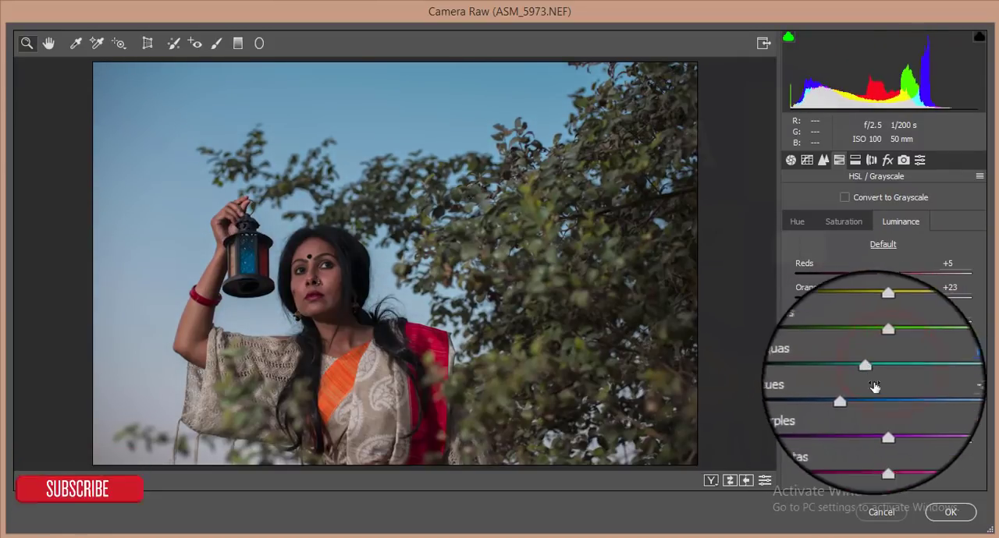
- Set the greens to hue +12, saturation -73 and luminance -100, and apply the Camera Raw filter
mouse_move(891, 345)
left_mouse_down()
mouse_move(864, 352)
mouse_move(930, 348)
mouse_move(895, 351)
left_mouse_up()
left_click(843, 221)
left_click(883, 348)
left_click(796, 221)
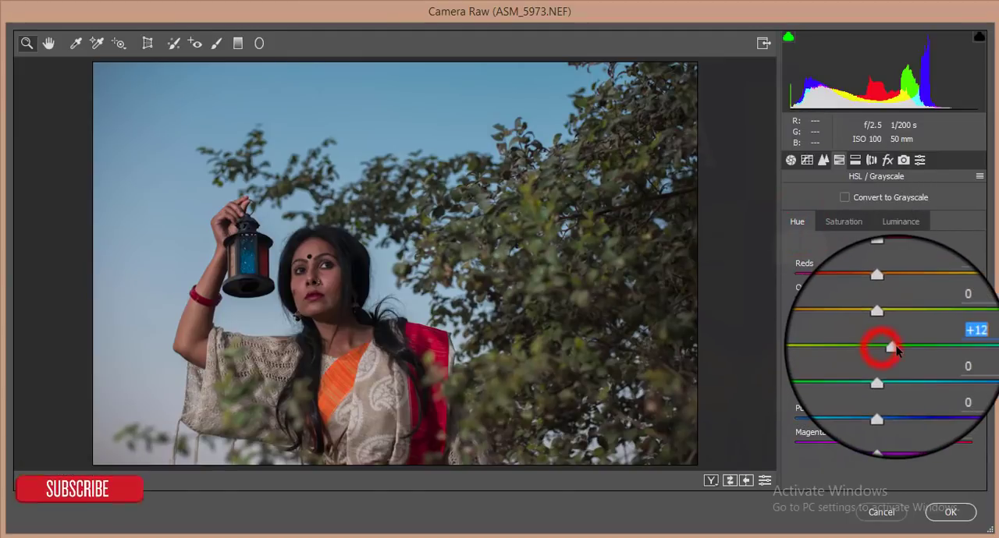
left_click(844, 221)
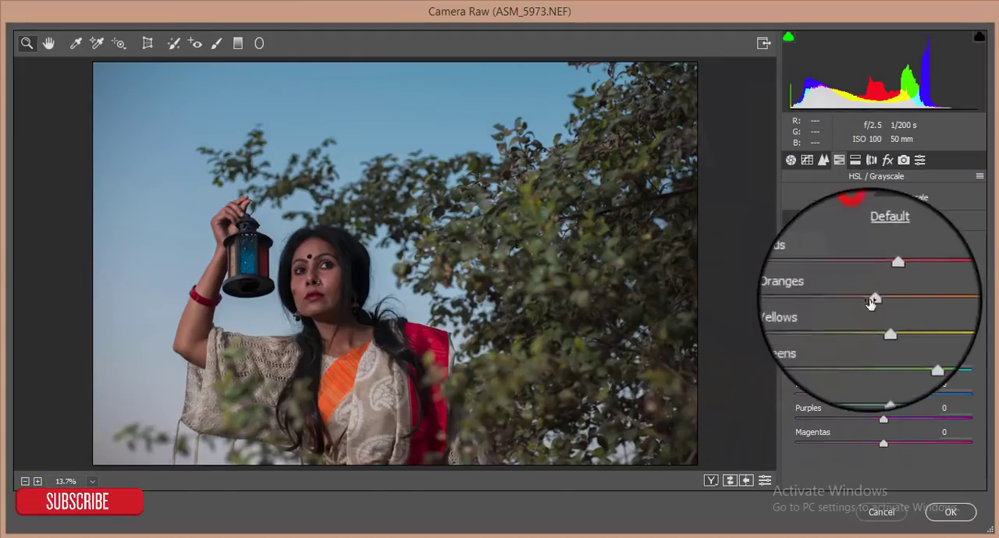
left_click_drag(915, 345, 804, 346)
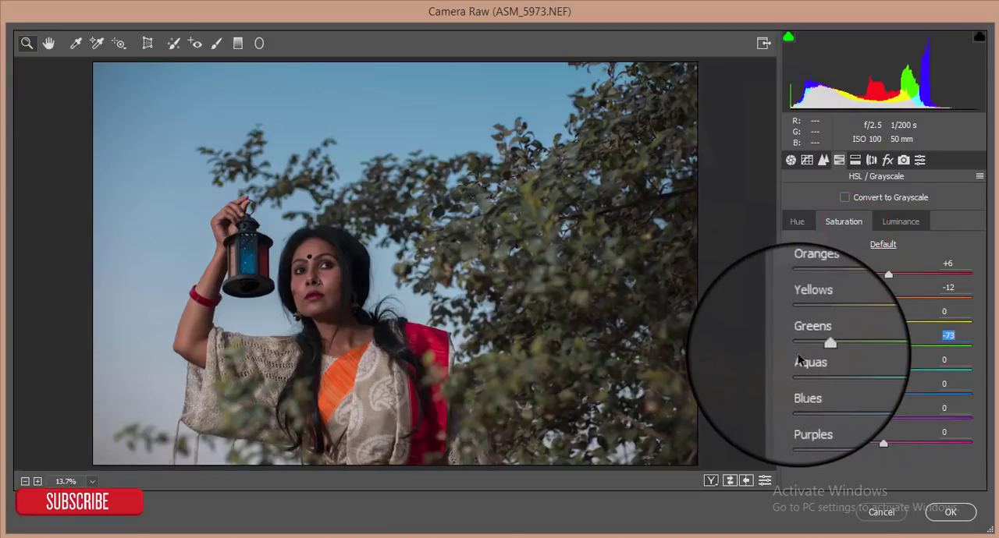
left_click(901, 222)
left_click_drag(838, 347, 794, 351)
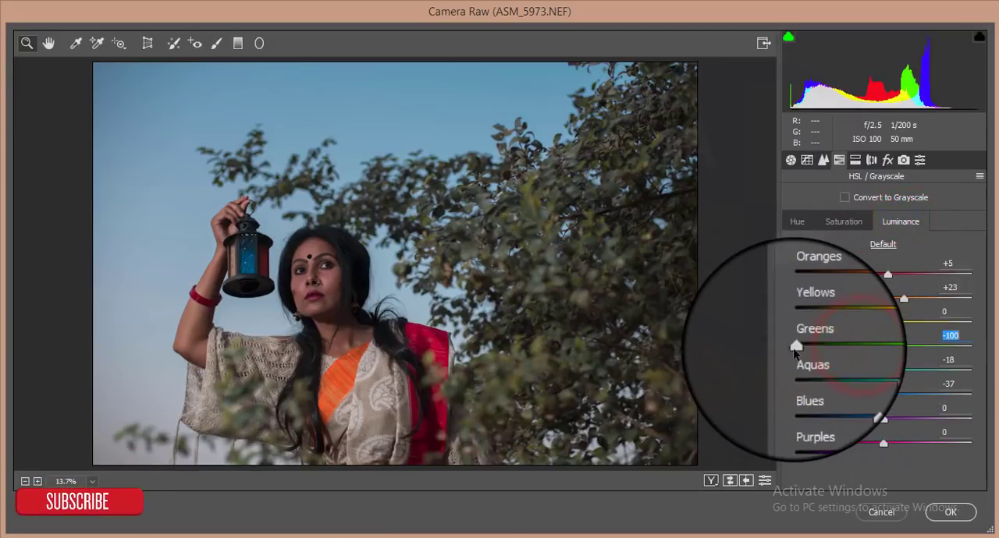
left_click(953, 511)
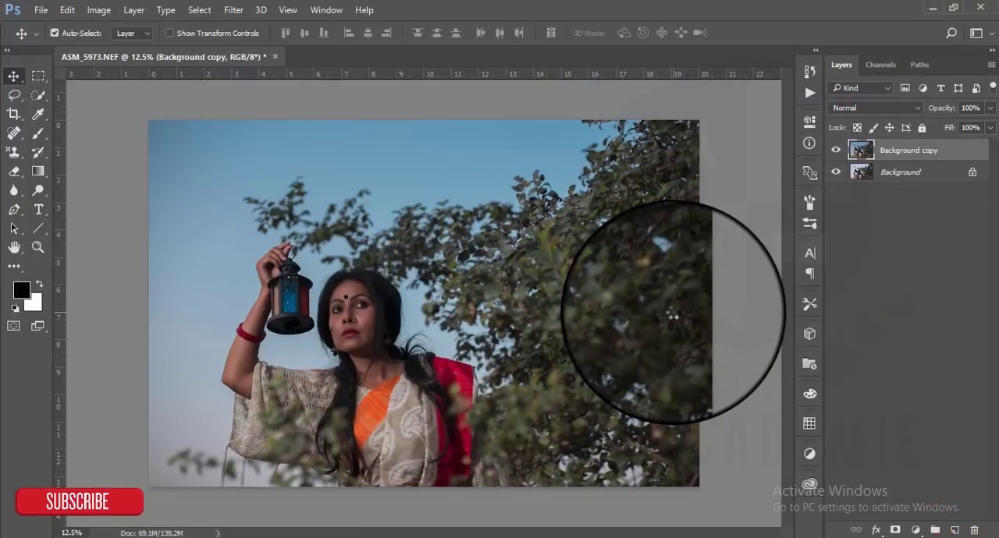
- Compare the graded layer with the original photo and examine the woman's face up close
left_click(836, 150)
left_click(834, 153)
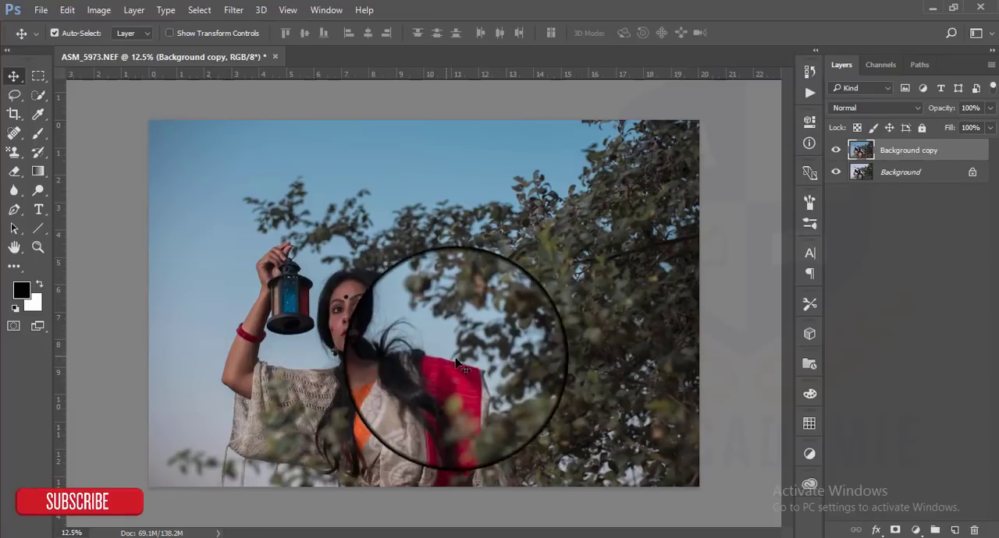
scroll(411, 292, "up", 8)
scroll(313, 316, "down", 5)
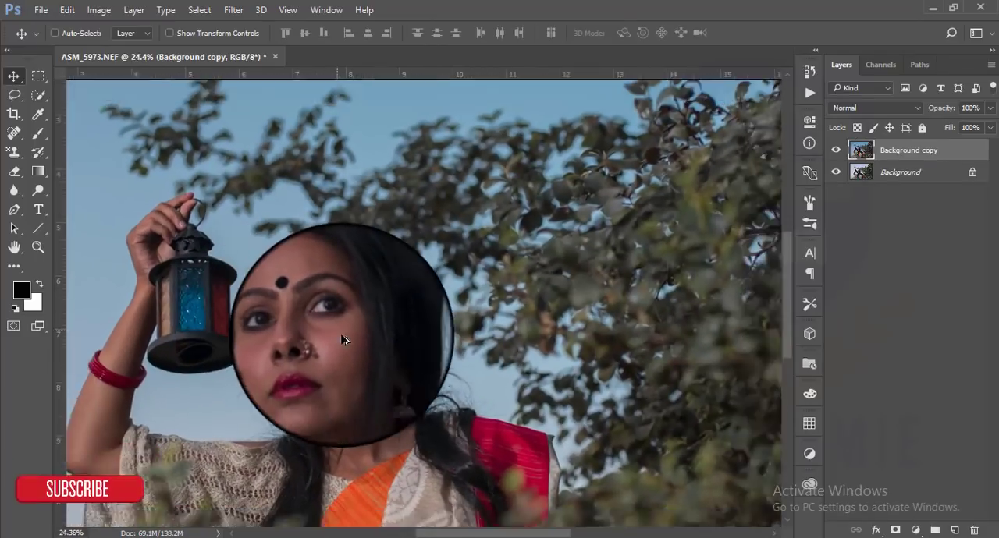
scroll(336, 328, "up", 3)
scroll(345, 337, "up", 1)
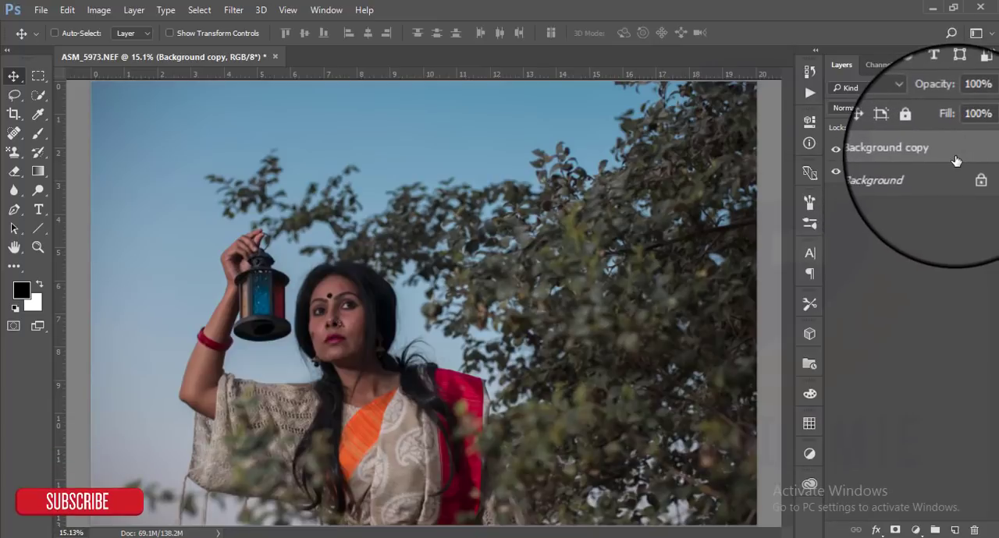
- Duplicate the graded Background copy layer and open the Imagenomic Portraiture filter on the new layer
key("ctrl+j")
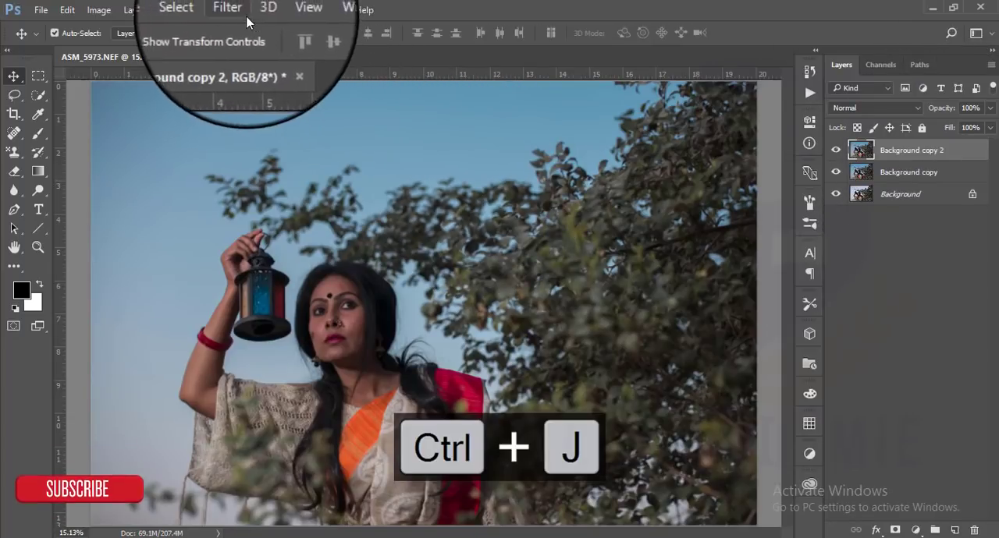
left_click(234, 9)
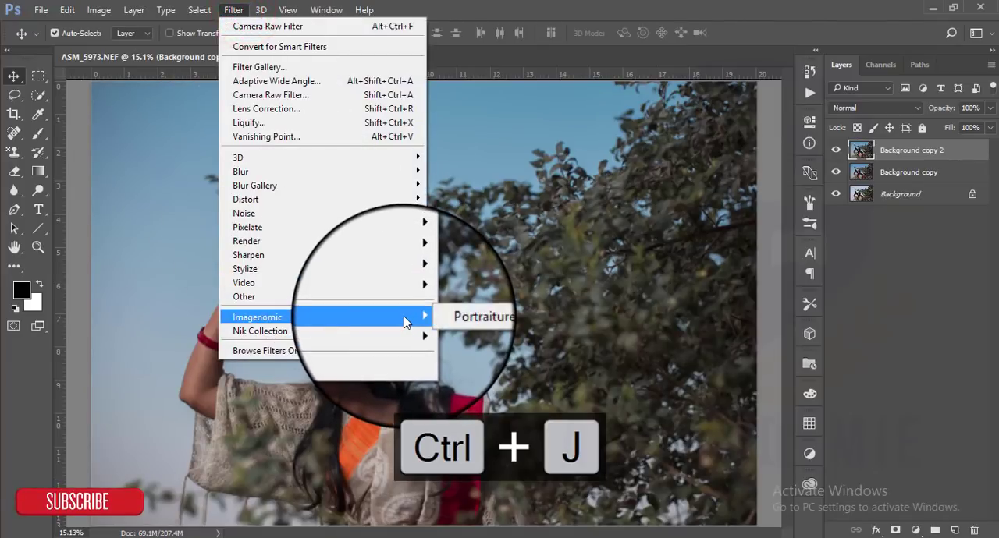
left_click(451, 320)
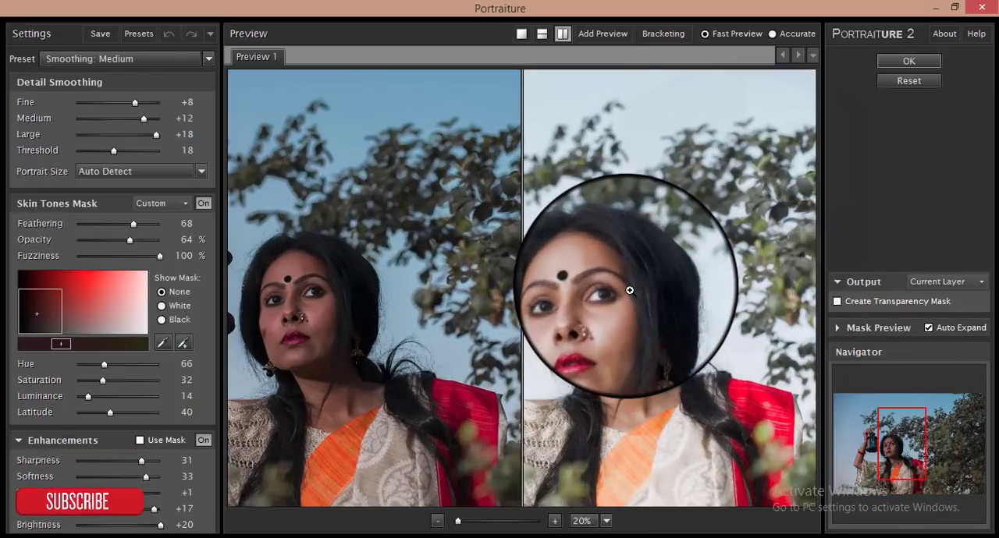
- Replace the Smoothing: Medium settings with Portraiture's Default preset
left_click_drag(615, 320, 654, 234)
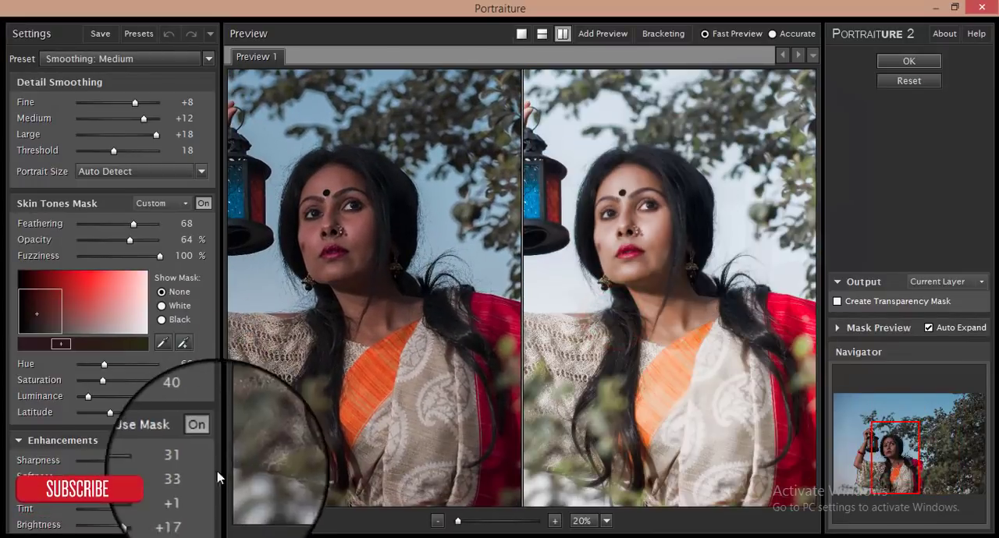
left_click(209, 58)
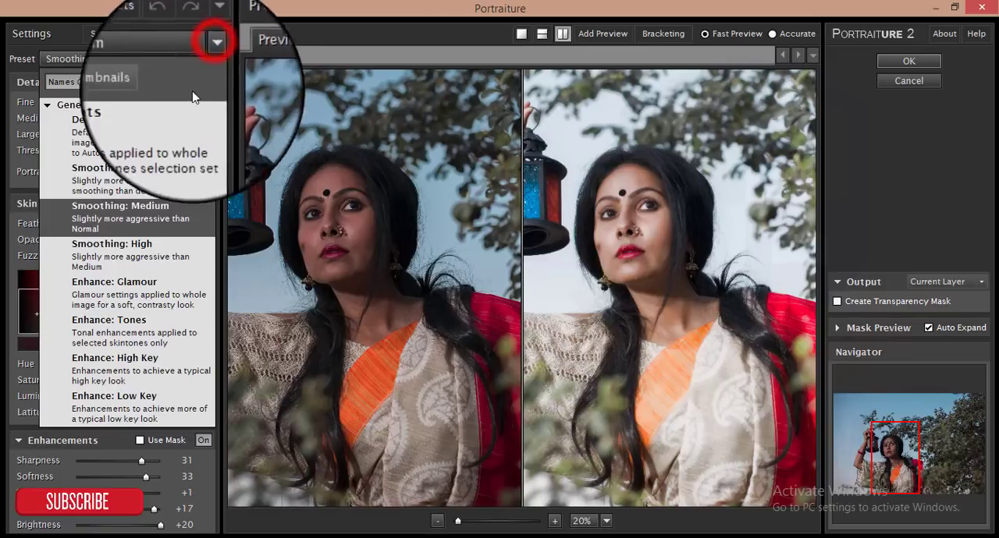
left_click(170, 115)
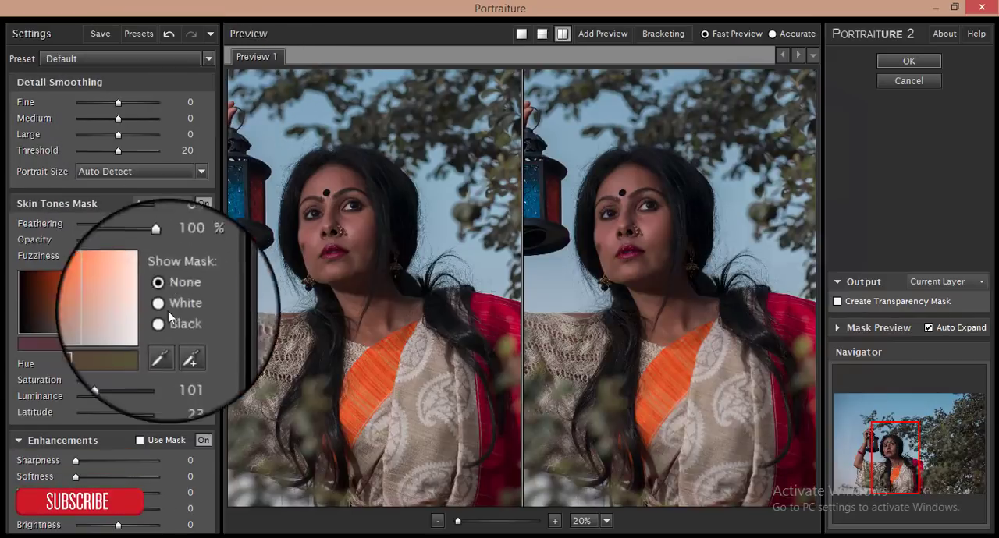
- Set the enhancements to sharpness 40, softness 18, warmth -6, tint +5 and brightness +9
left_click(95, 462)
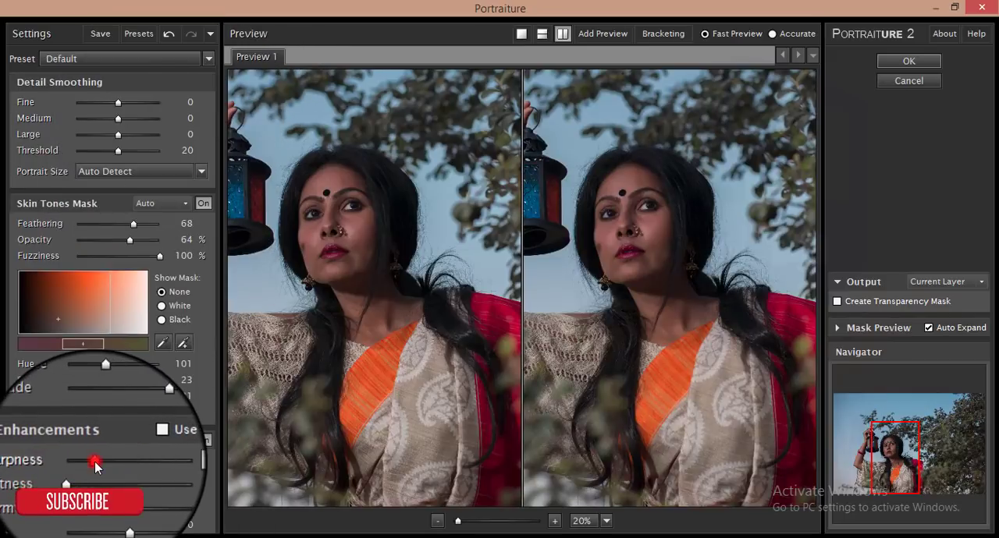
left_click_drag(91, 463, 137, 461)
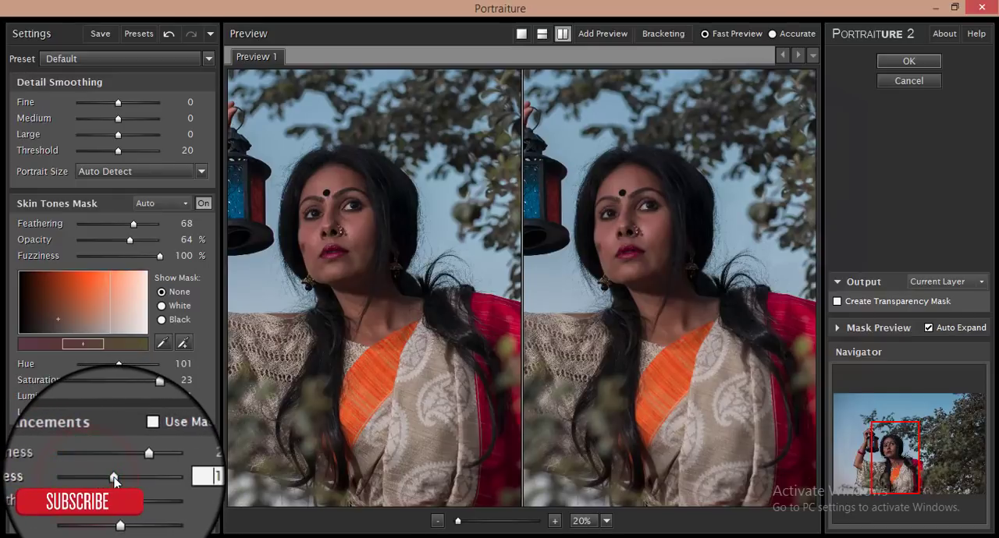
left_click_drag(138, 461, 181, 460)
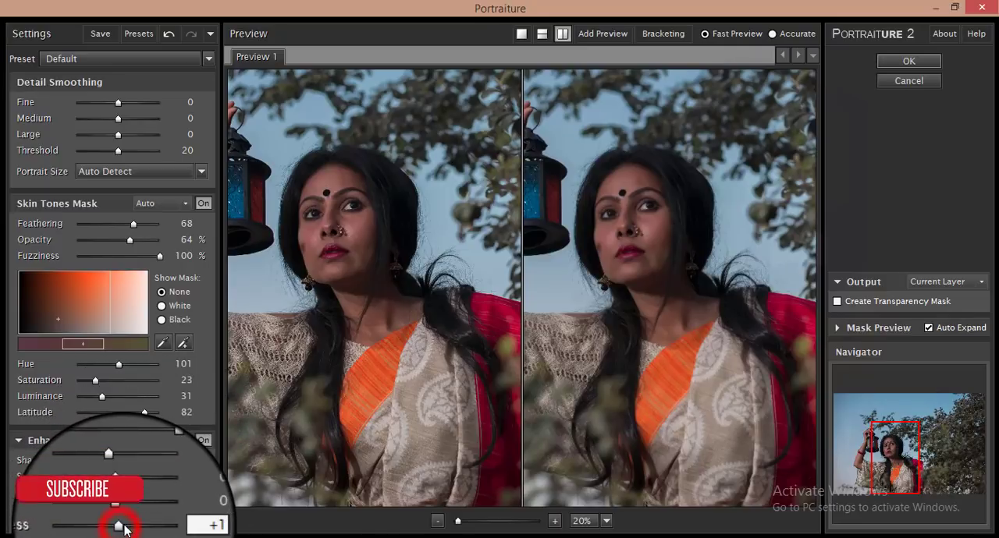
left_click(129, 528)
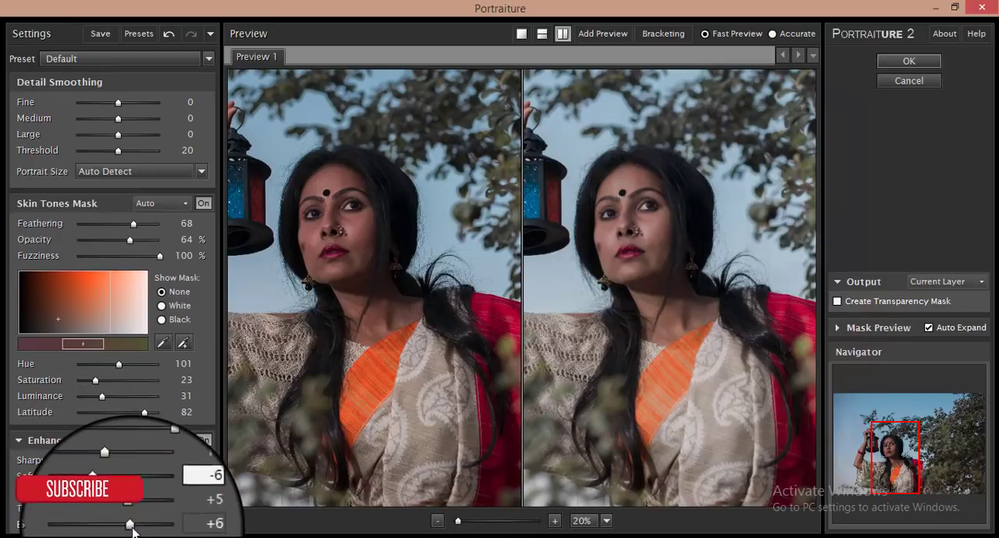
left_click_drag(139, 530, 141, 532)
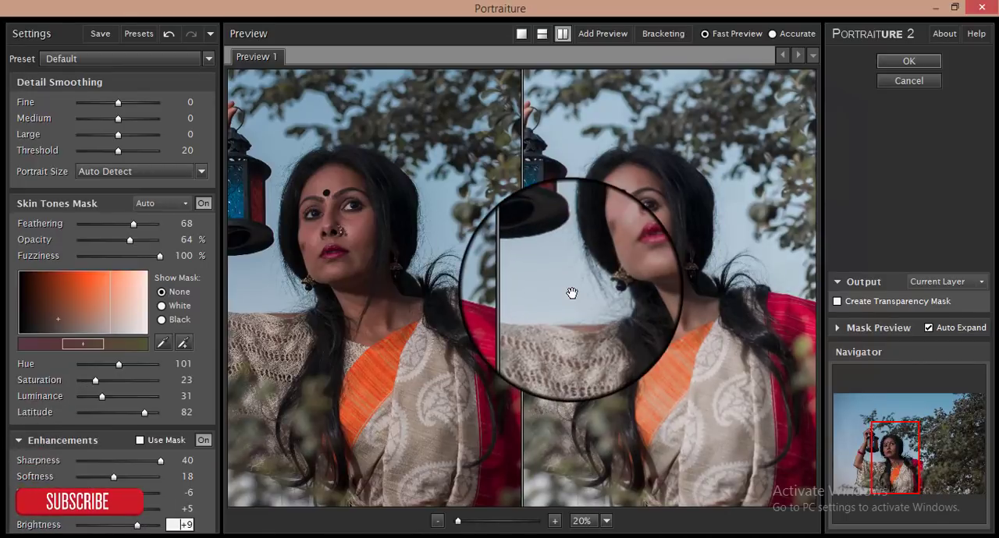
- Set softness to 13 and the smoothing threshold to 23, and apply the Portraiture filter
left_click(630, 216, "ctrl")
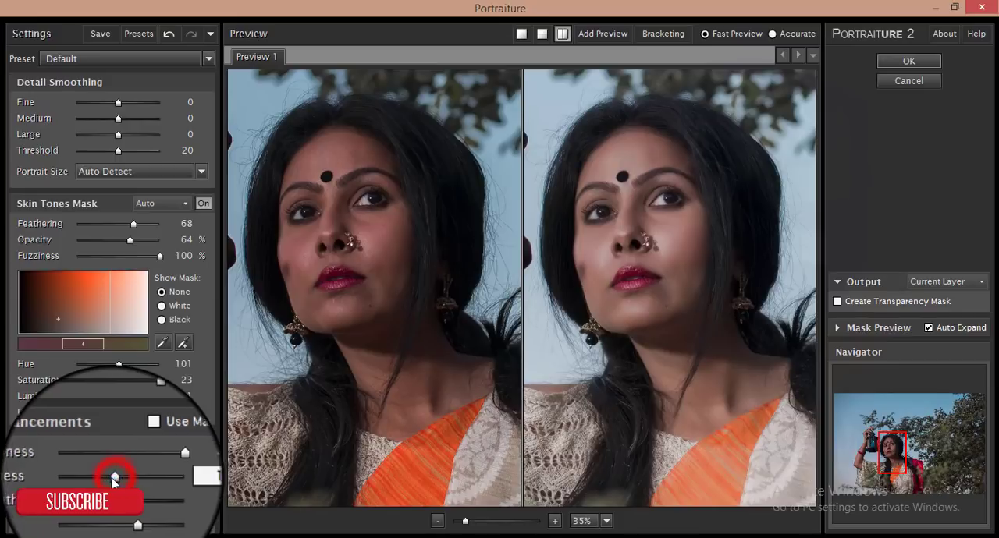
left_click_drag(113, 480, 97, 481)
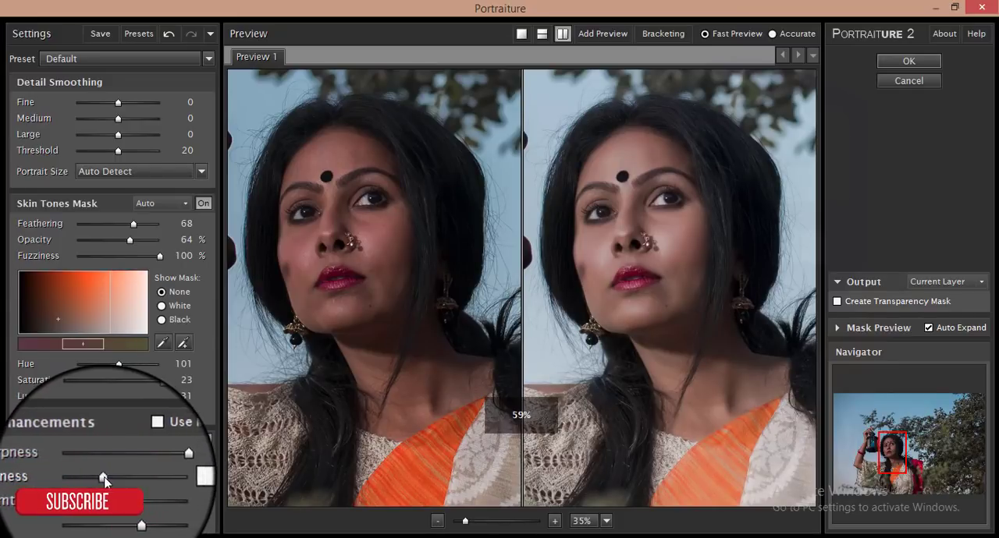
left_click_drag(118, 149, 127, 155)
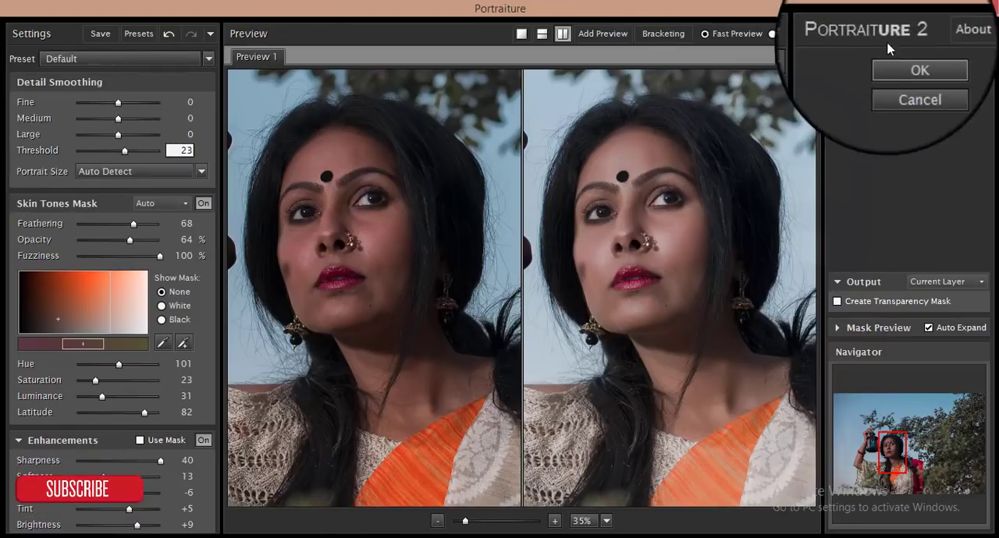
left_click(908, 61)
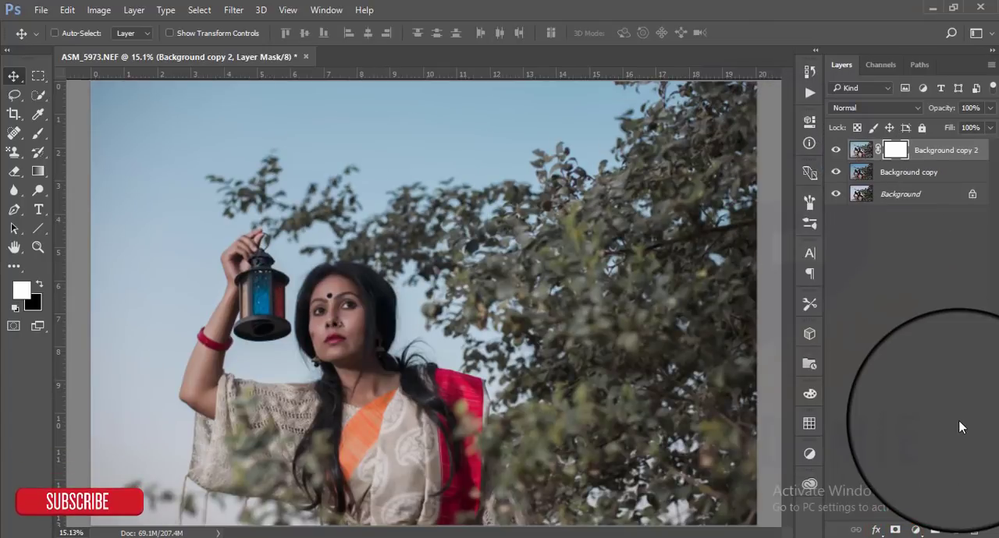
- Invert the Background copy 2 layer mask to black to hide the smoothing effect
key("ctrl+i")
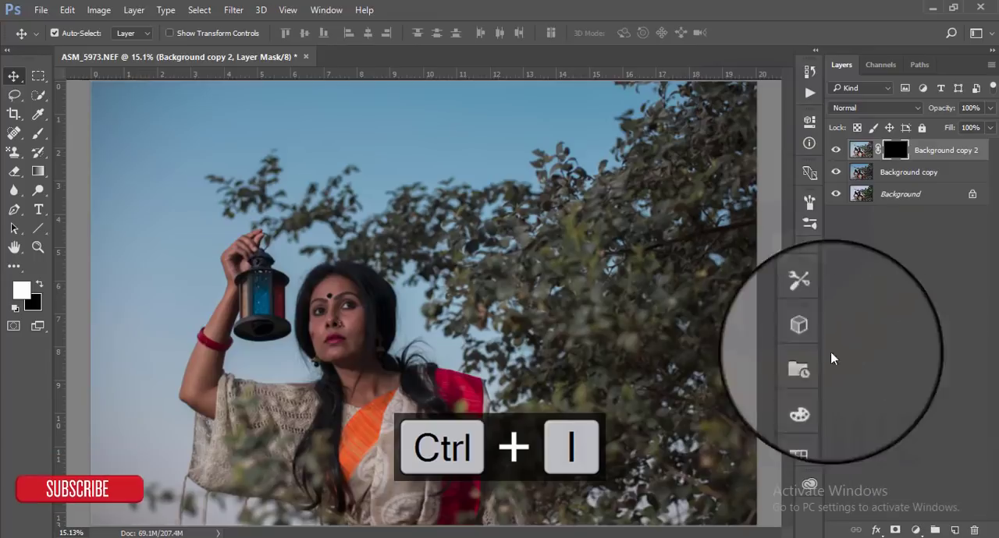
scroll(361, 331, "up", 5)
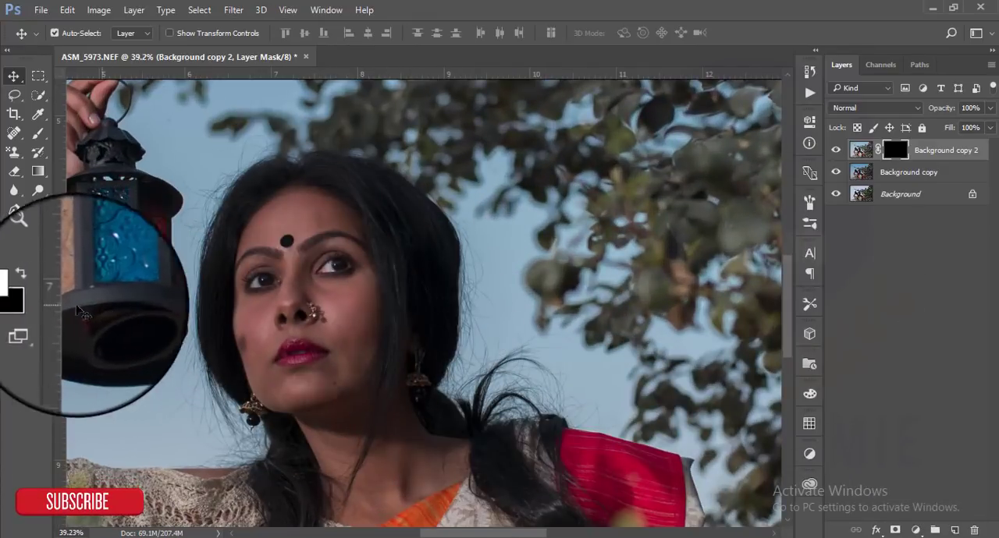
left_click(39, 286)
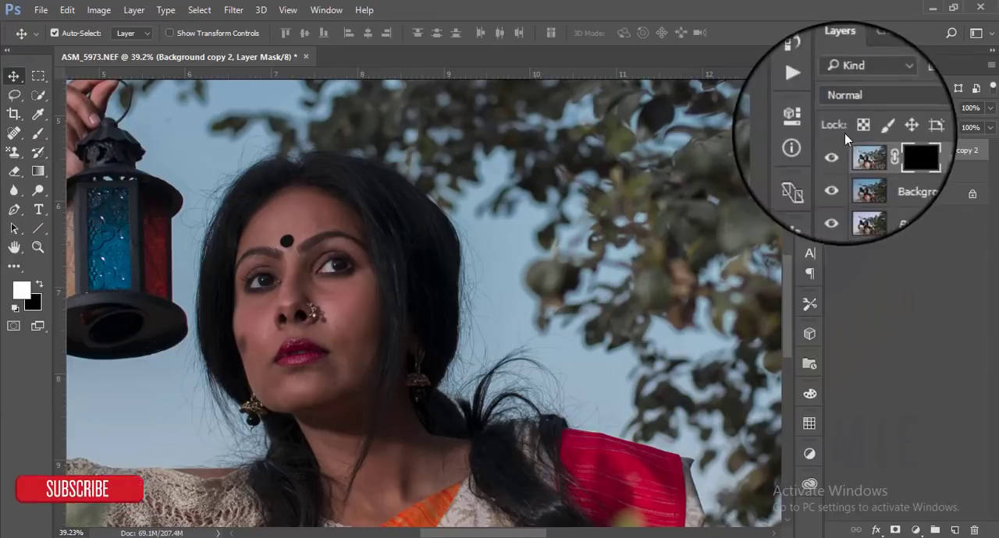
- Choose a soft round 250 px brush and paint white on the mask over the woman's face
left_click(34, 137)
right_click(507, 197)
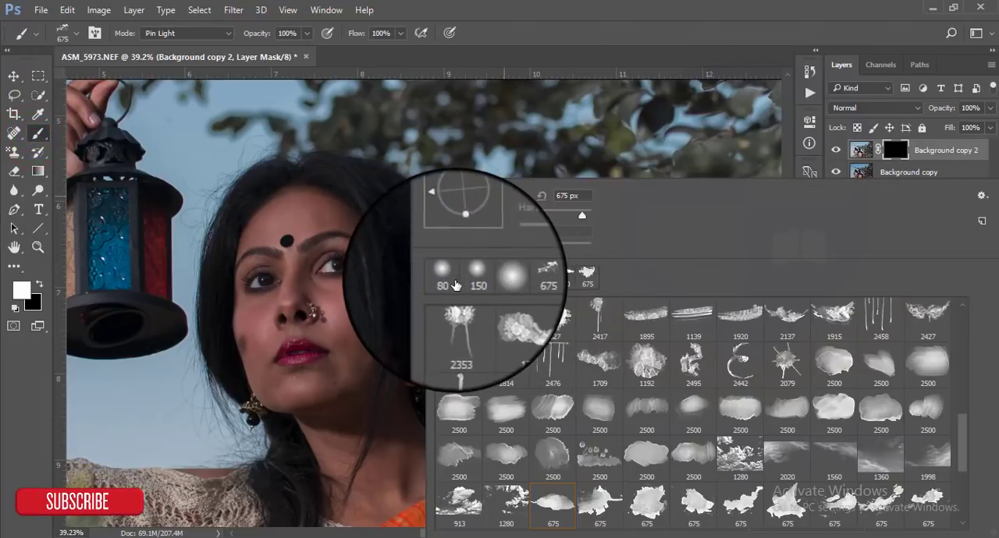
left_click_drag(963, 435, 963, 337)
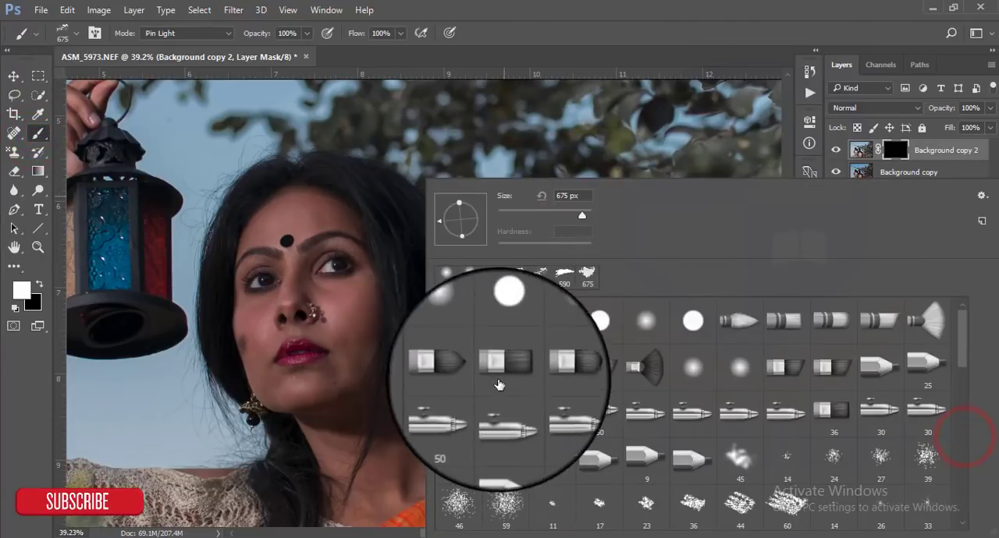
left_click(459, 320)
left_click(498, 250)
left_click(572, 16)
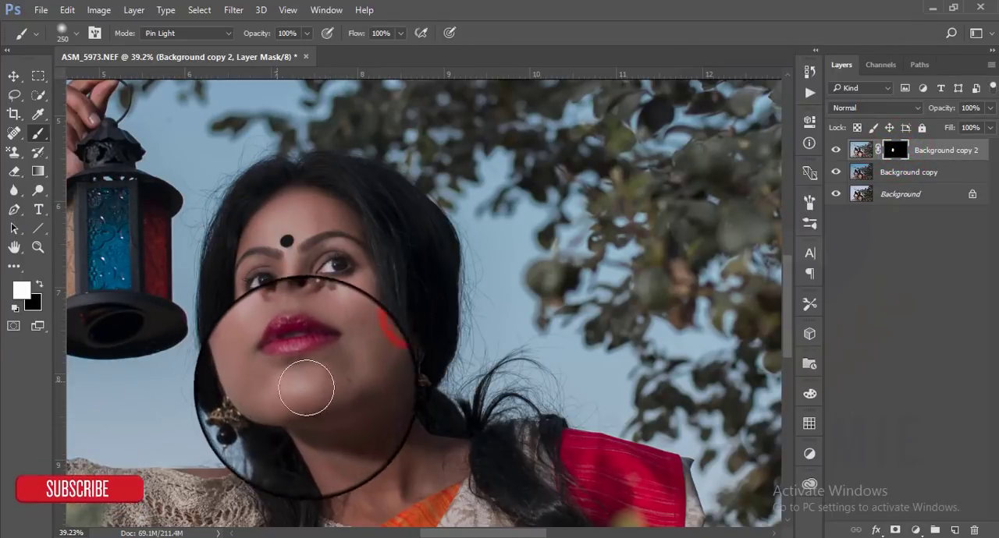
- Reveal the smoothed skin on the neck and, with a smaller brush, on the narrow shoulder strip above the knitted fabric
scroll(323, 382, "down", 3)
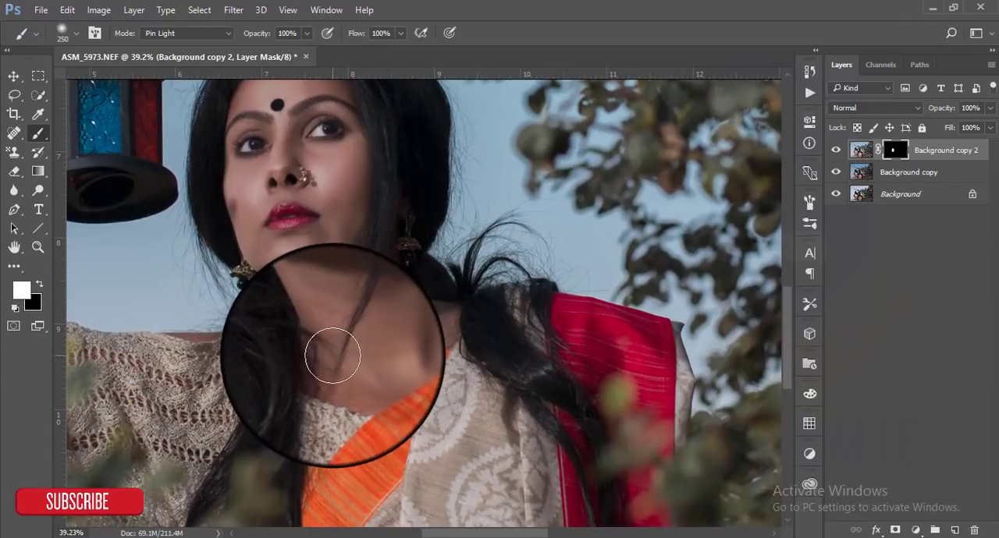
left_click_drag(362, 353, 675, 358)
left_click_drag(479, 365, 533, 360)
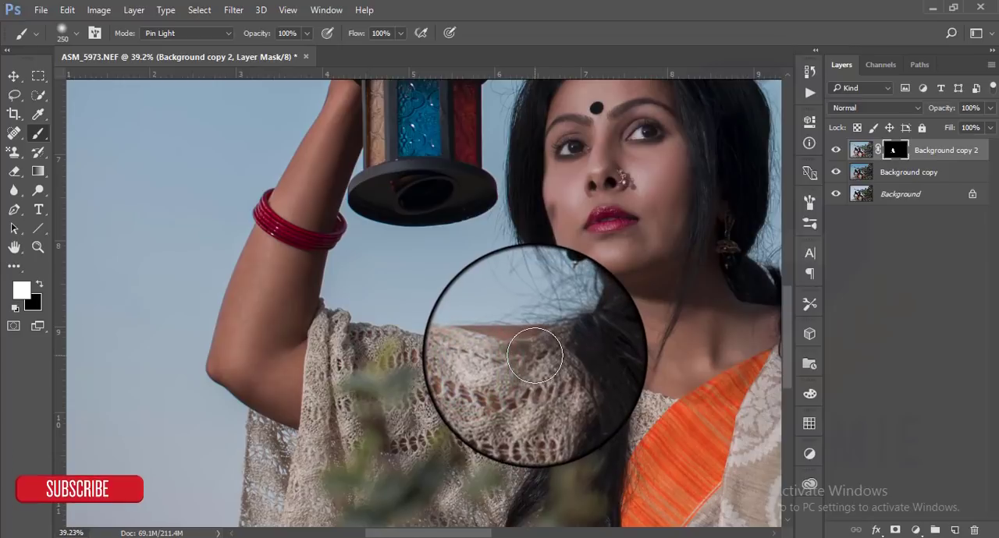
key("ctrl+alt+z")
key("bracketleft")
key("bracketleft")
key("bracketleft")
key("bracketleft")
key("bracketleft")
key("bracketleft")
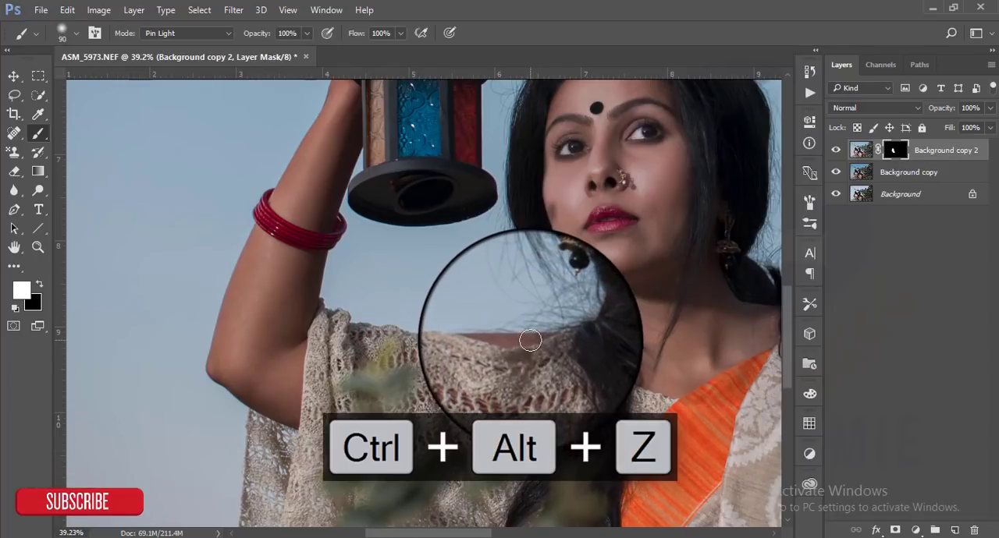
mouse_move(532, 338)
left_mouse_down()
mouse_move(483, 340)
mouse_move(628, 337)
left_mouse_up()
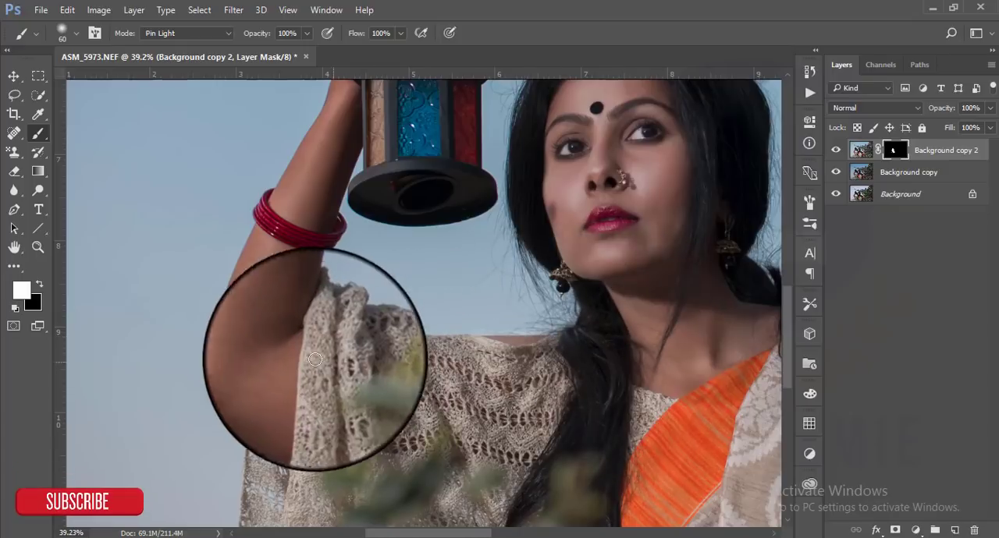
- Paint white on the mask over the raised arm and the hand holding the lantern, enlarging the brush to 175 px
key("bracketright")
key("bracketright")
key("bracketright")
key("bracketright")
mouse_move(287, 410)
left_mouse_down()
mouse_move(230, 368)
mouse_move(244, 346)
mouse_move(294, 364)
mouse_move(289, 301)
mouse_move(304, 259)
mouse_move(293, 304)
mouse_move(254, 330)
mouse_move(277, 252)
mouse_move(260, 268)
mouse_move(227, 347)
mouse_move(223, 368)
mouse_move(272, 400)
mouse_move(286, 376)
mouse_move(280, 321)
mouse_move(260, 357)
left_mouse_up()
key("space")
mouse_move(217, 425)
left_mouse_down()
mouse_move(261, 456)
mouse_move(274, 430)
left_mouse_up()
mouse_move(286, 261)
left_mouse_down()
mouse_move(323, 168)
mouse_move(290, 296)
left_mouse_up()
key("space")
mouse_move(294, 248)
left_mouse_down()
mouse_move(284, 182)
mouse_move(355, 116)
mouse_move(312, 141)
mouse_move(297, 165)
mouse_move(325, 198)
left_mouse_up()
scroll(334, 220, "down", 8)
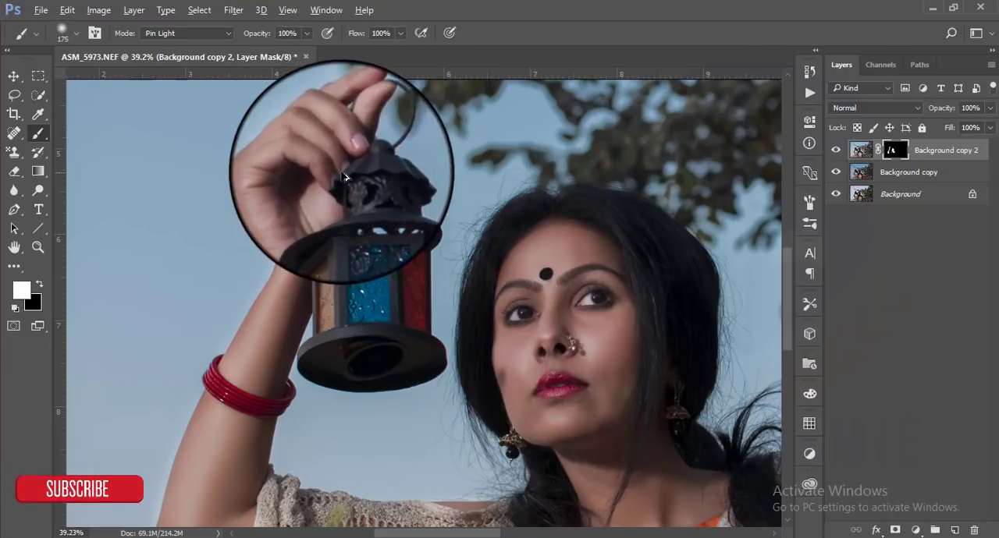
scroll(404, 321, "up", 5)
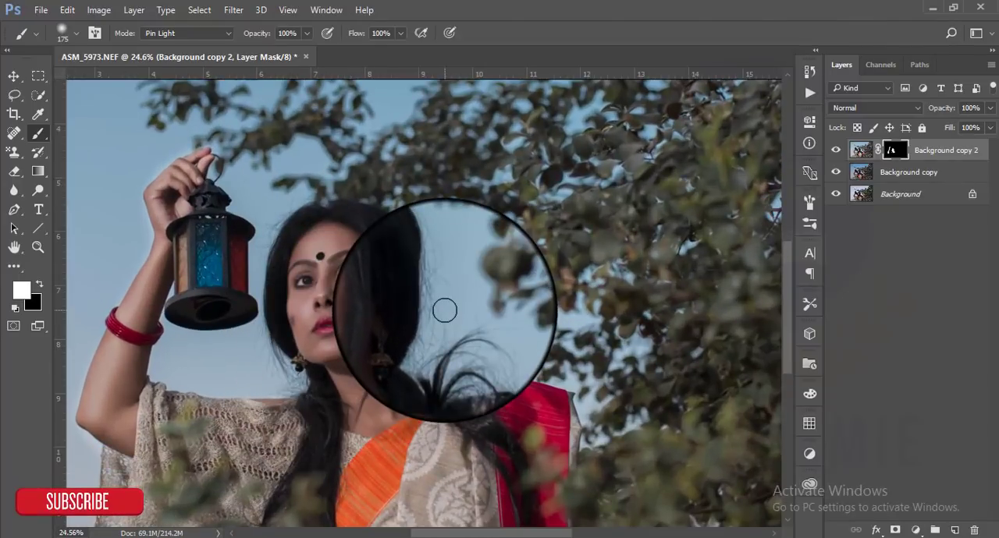
- Group Background copy and Background copy 2, and stamp all visible layers into a new layer
left_click(13, 75)
left_click(897, 175)
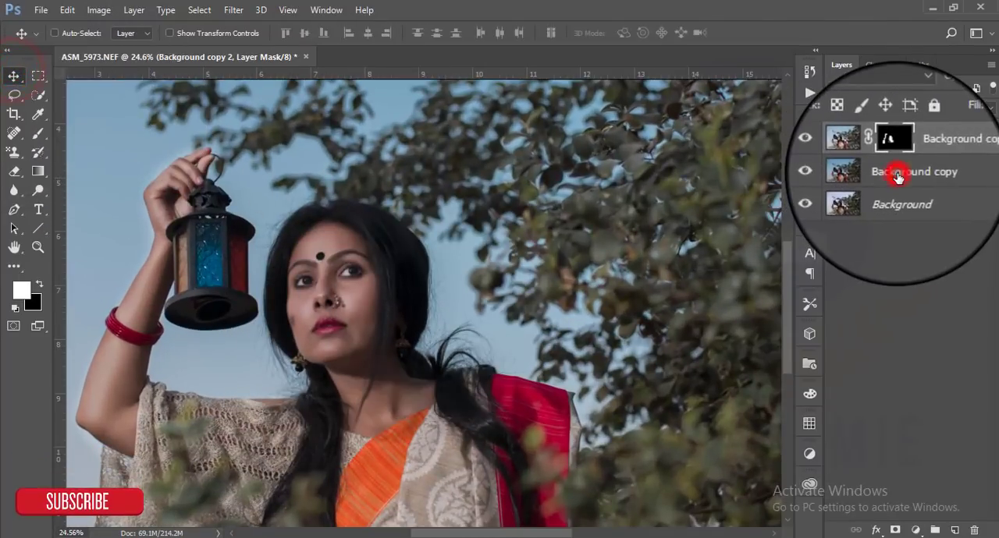
key("ctrl+g")
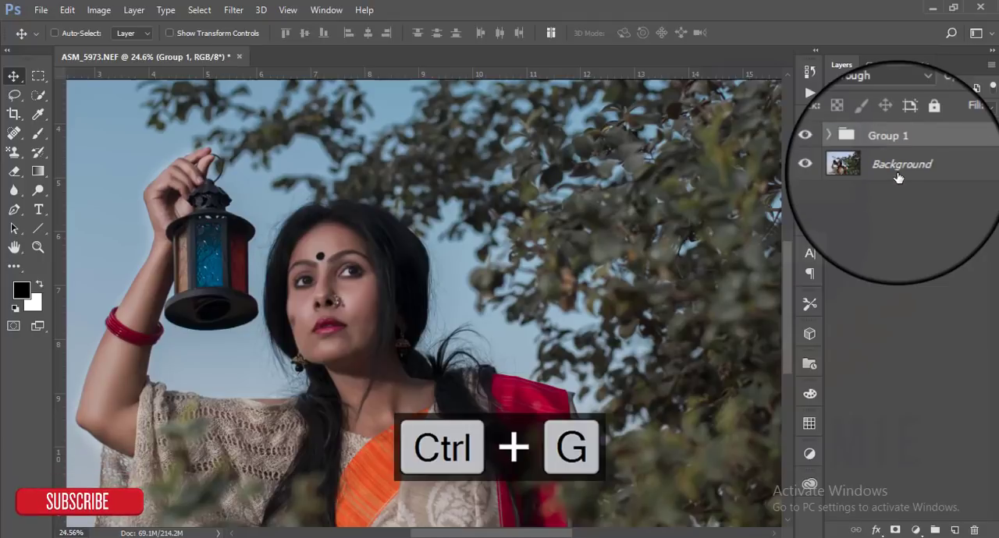
key("ctrl+shift+alt+e")
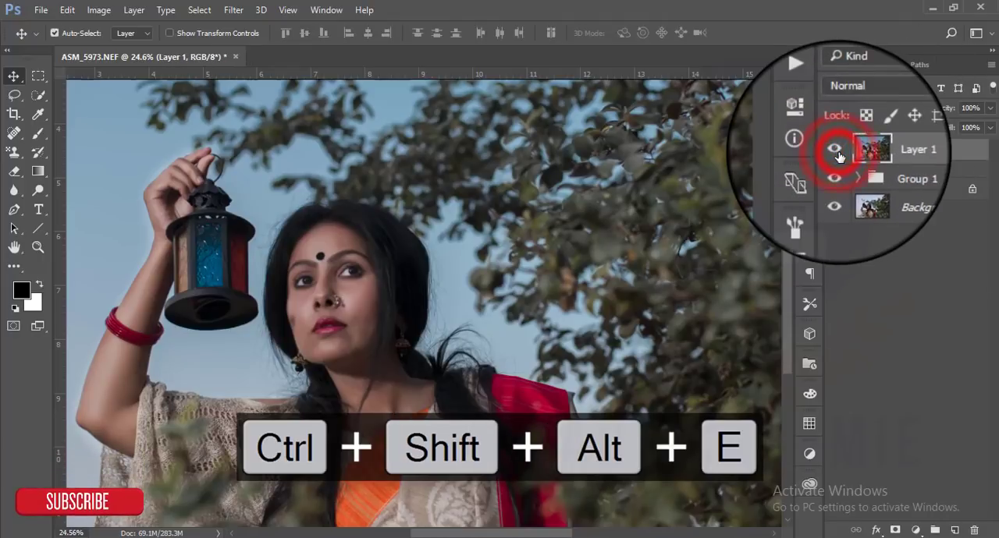
- Hide Group 1 and compare the stamped Layer 1 with the original photo
left_click(833, 178)
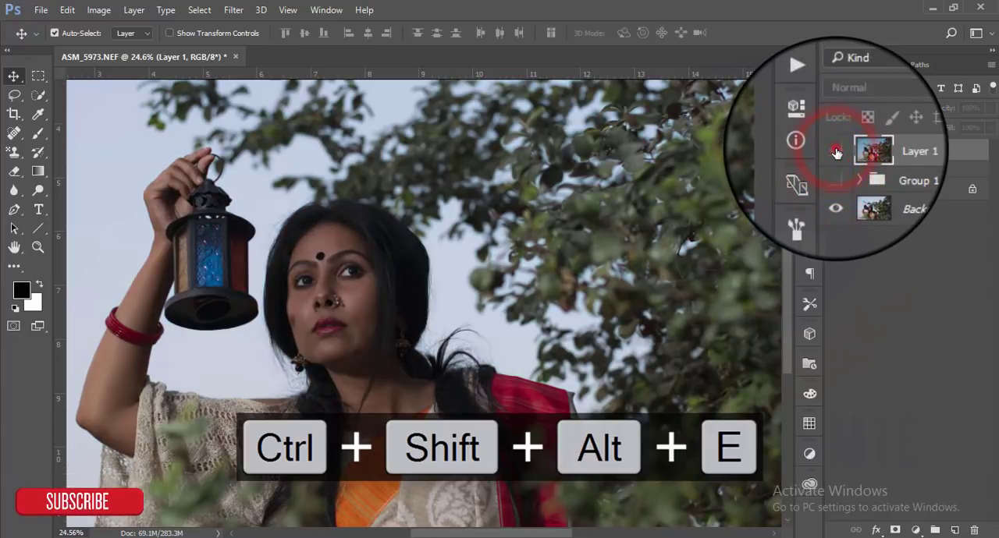
left_click(836, 150)
scroll(369, 251, "down", 3)
scroll(369, 251, "up", 4)
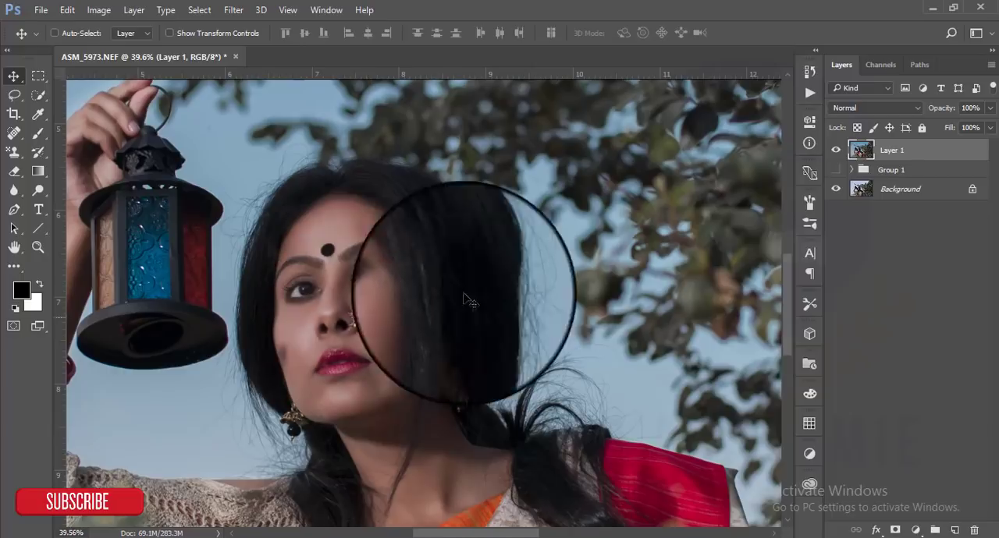
- Duplicate Layer 1 and set the copy's blend mode to Overlay
mouse_move(937, 151)
left_mouse_down()
mouse_move(963, 471)
mouse_move(963, 531)
mouse_move(952, 530)
left_mouse_up()
left_click(876, 108)
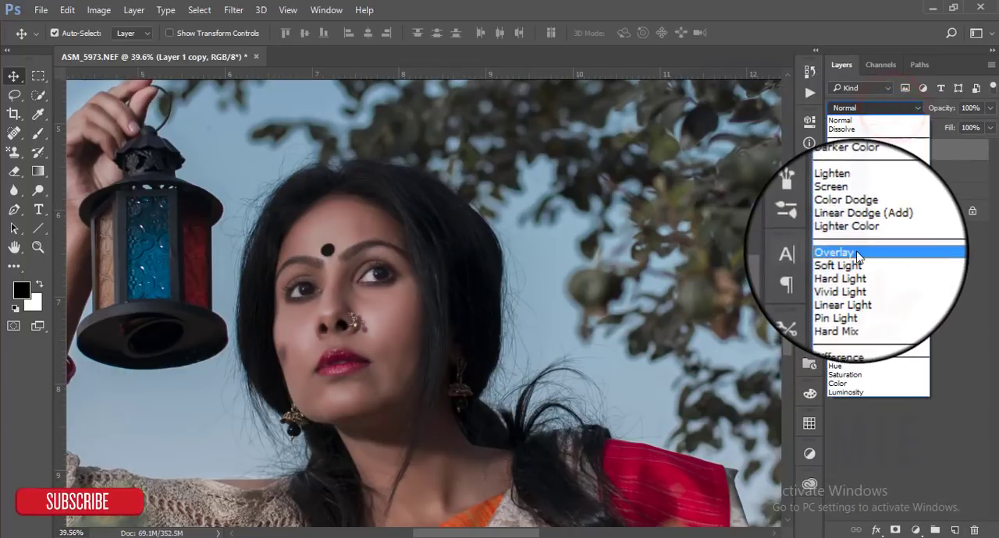
left_click(856, 253)
- Fill the Overlay layer with 50% gray at 100% opacity in Normal mode
left_click(67, 10)
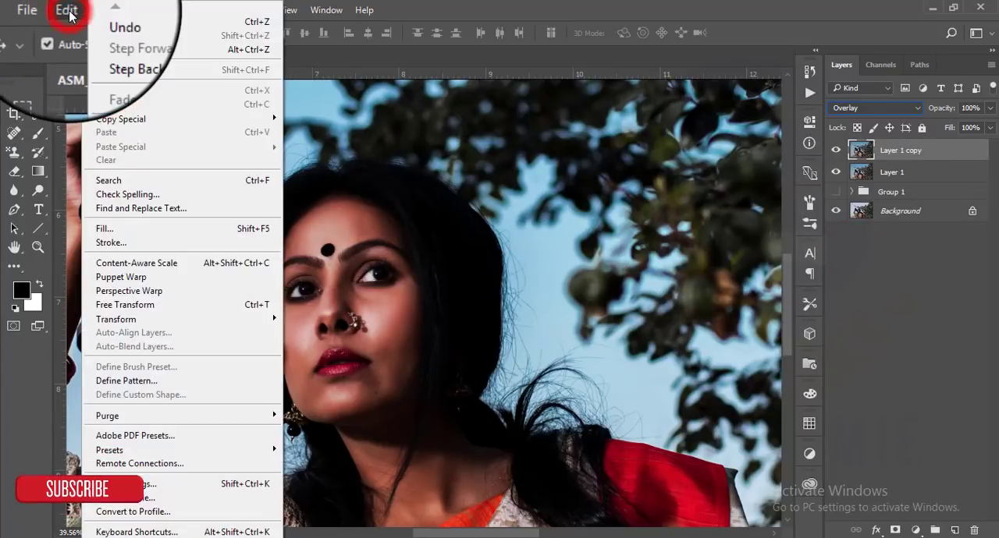
left_click(138, 228)
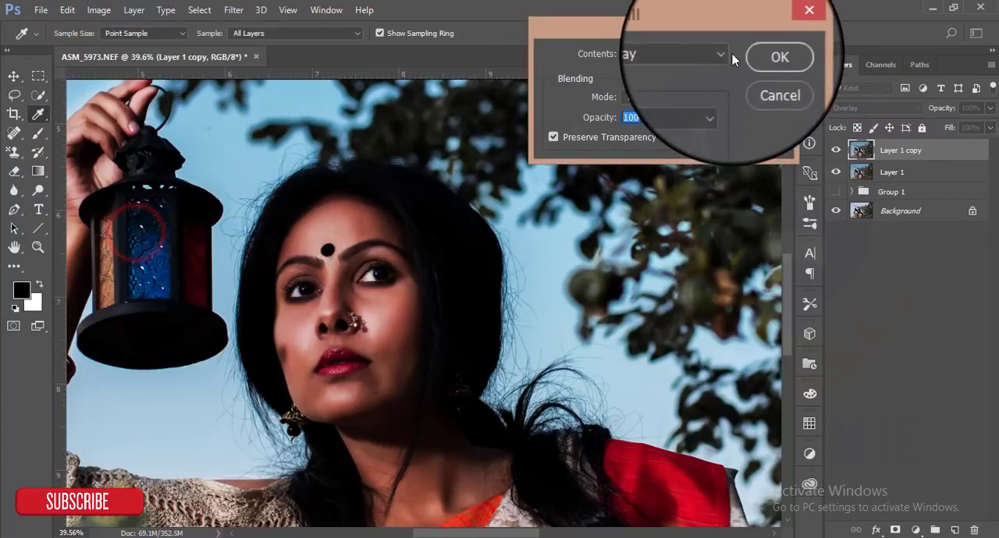
left_click(676, 158)
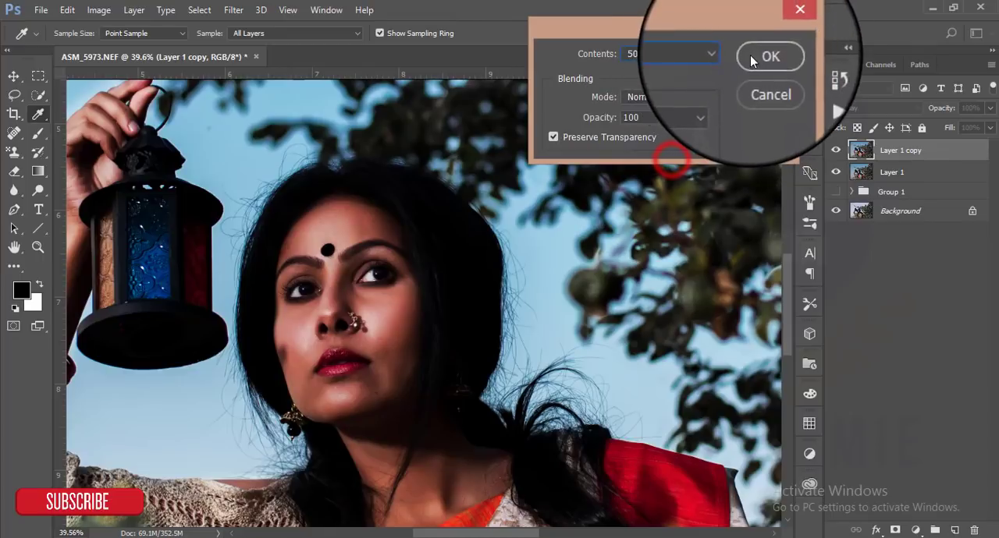
left_click(750, 54)
key("v")
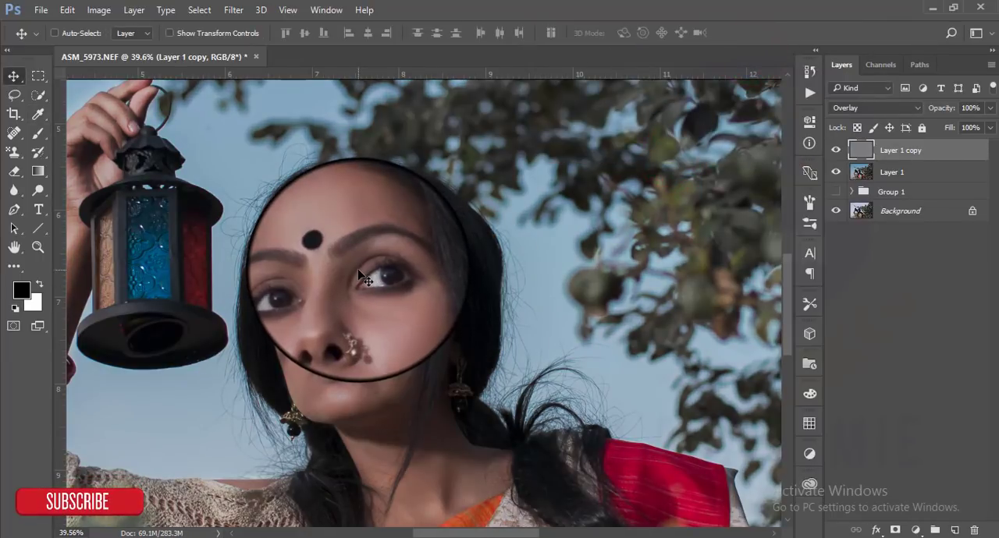
scroll(359, 271, "down", 2)
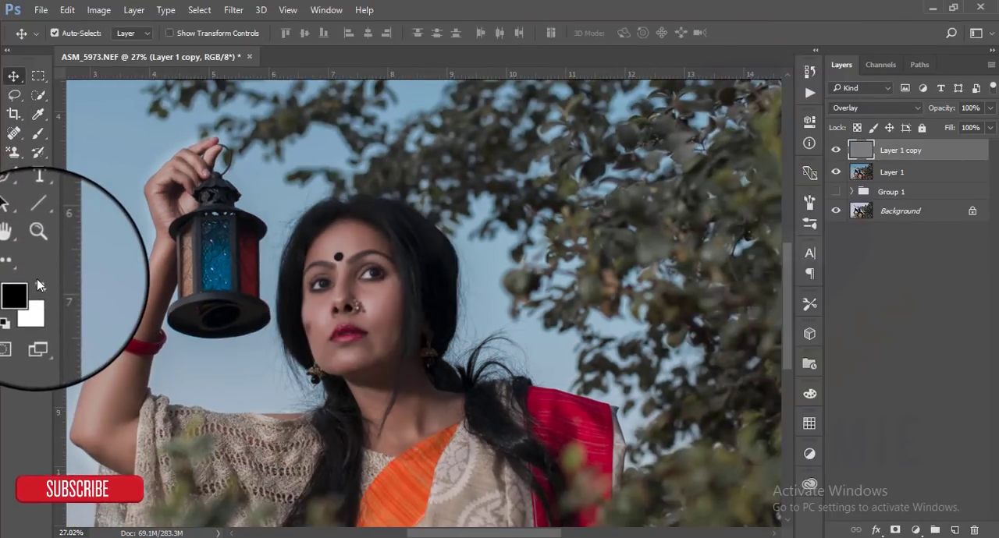
- Burn the orange fabric on the gray Overlay layer with Shadows range at 16% exposure, and compare with the layer hidden
left_click(38, 191)
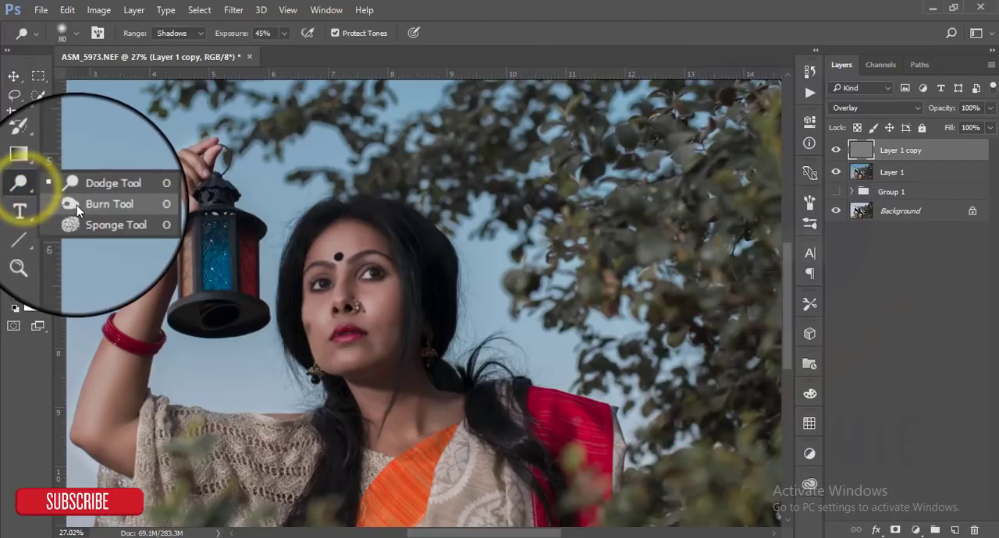
left_click(76, 206)
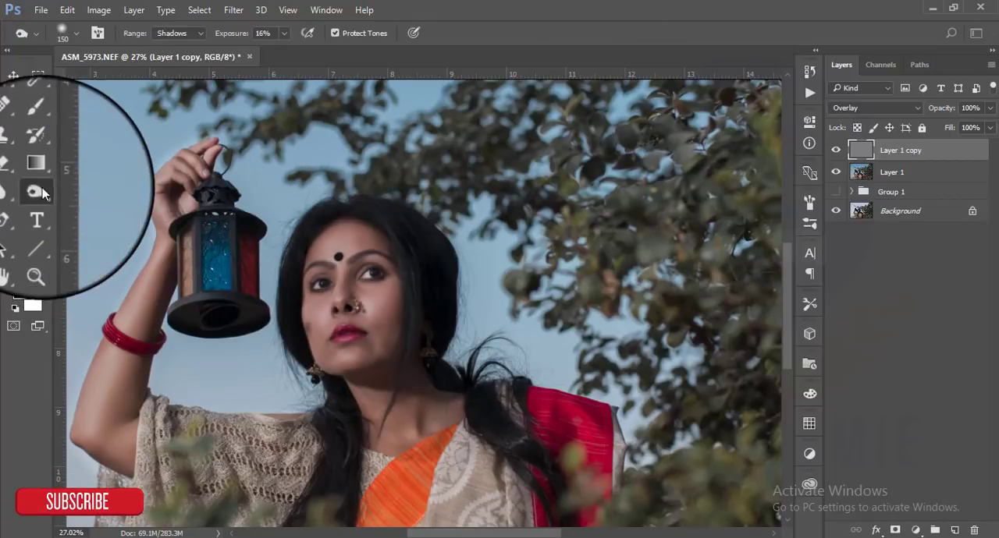
mouse_move(434, 461)
left_mouse_down()
mouse_move(471, 334)
mouse_move(446, 330)
left_mouse_up()
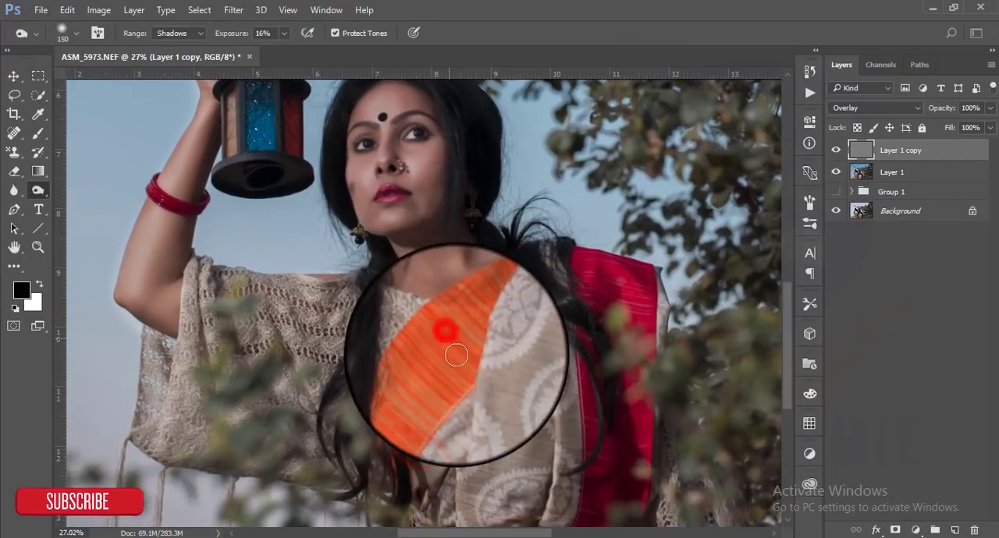
left_click(833, 151)
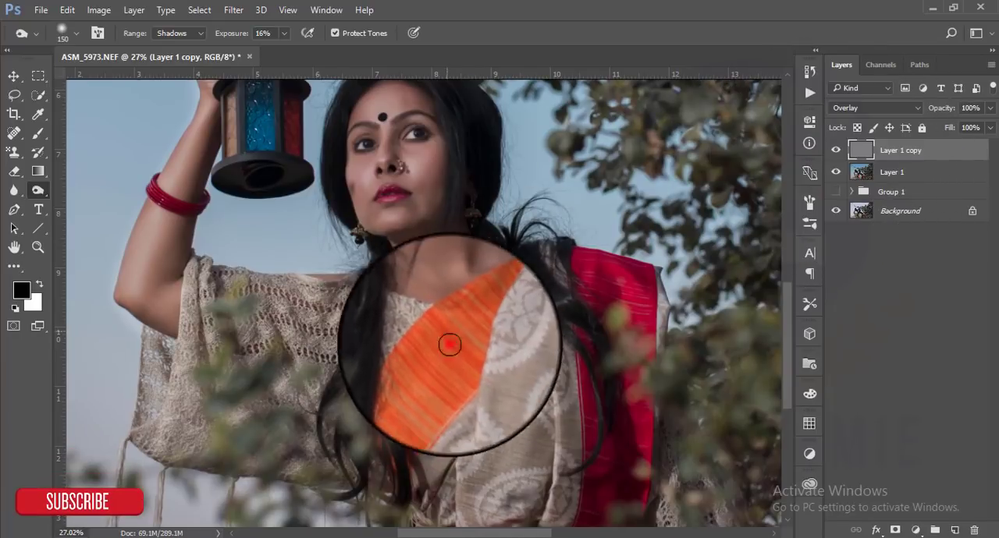
left_click(834, 151)
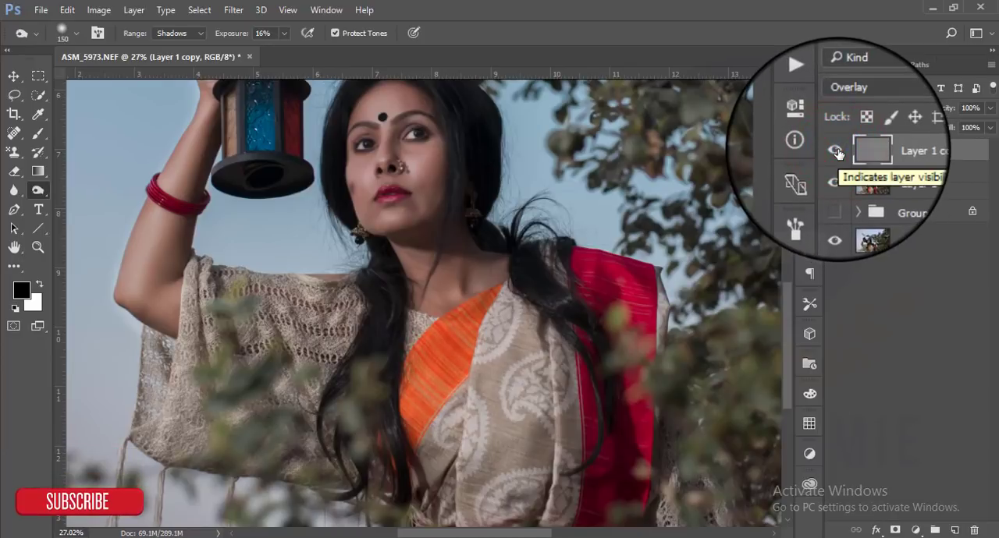
- Dodge the orange fabric with a 200 px brush, Shadows range at 45% exposure, and check the layer's effect
right_click(37, 190)
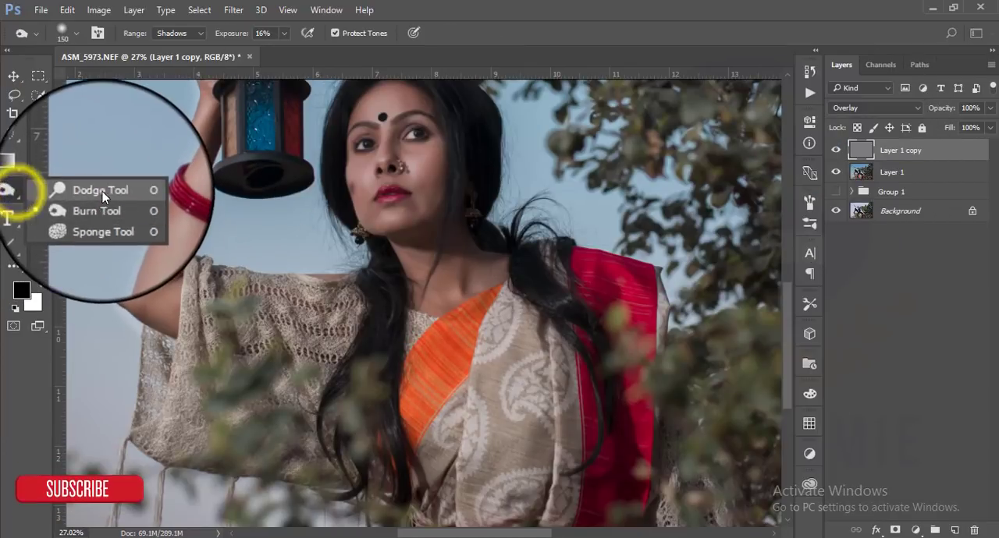
left_click(100, 190)
key("bracketright")
key("bracketright")
key("bracketright")
key("bracketright")
key("bracketright")
key("bracketright")
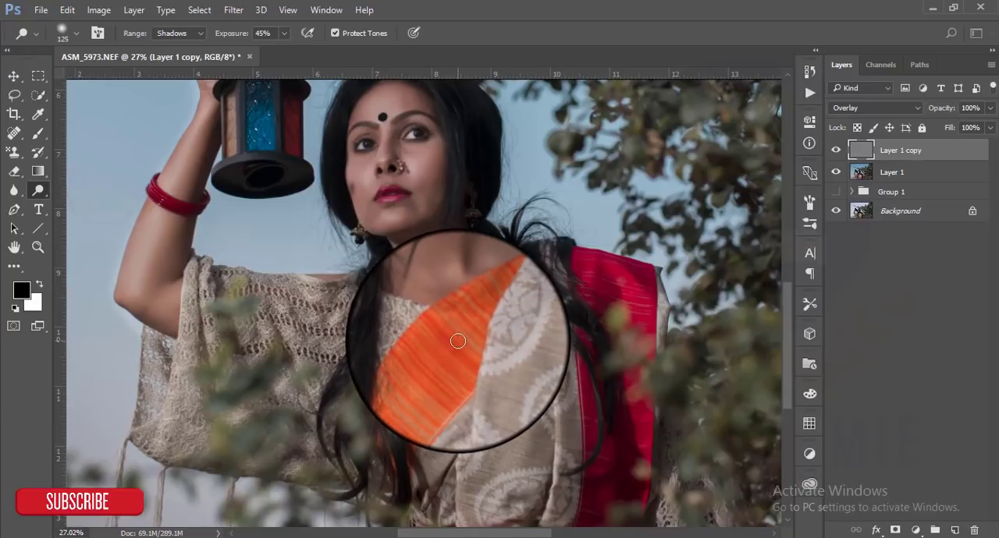
left_click(454, 357)
left_click(429, 356)
left_click(434, 380)
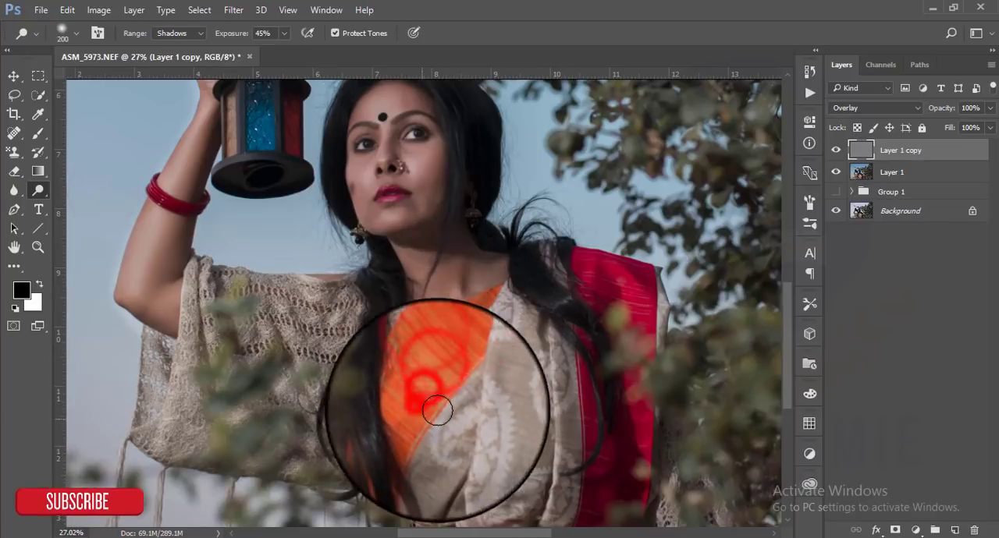
left_click(837, 150)
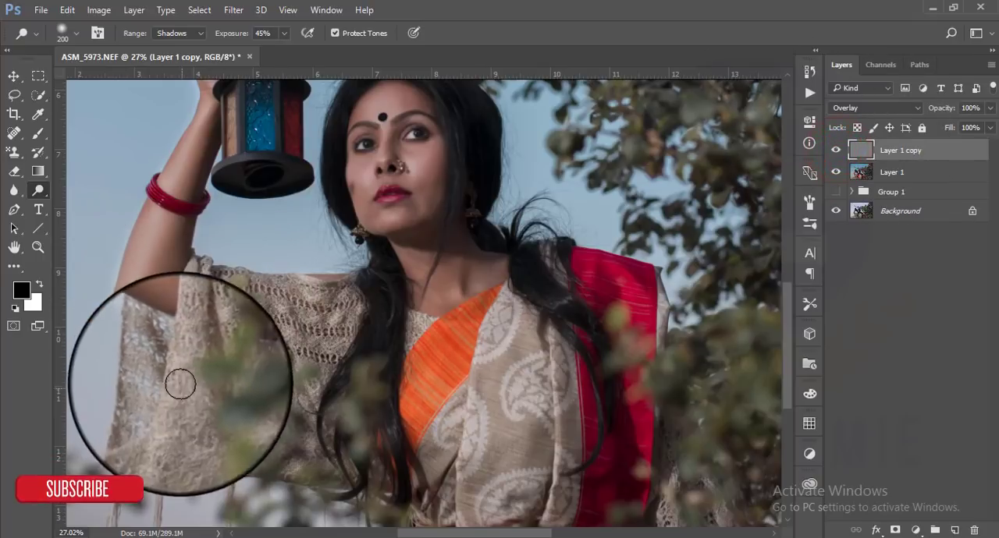
- Dodge the upper part of the knitted shawl along the shoulder beneath the raised arm
left_click(245, 319)
left_click(268, 296)
left_click(294, 298)
left_click(330, 299)
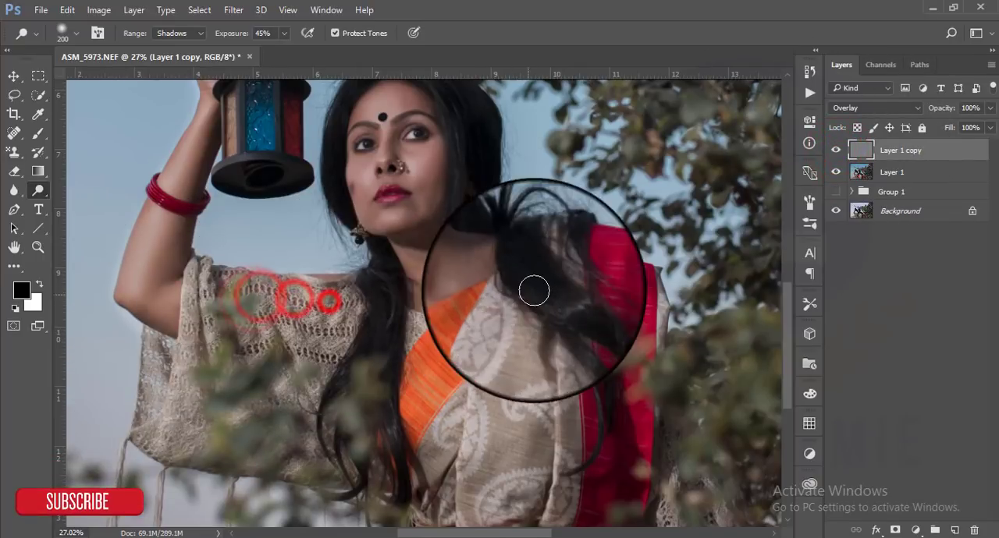
- Dodge the red fabric and the beige paisley cloth, and compare the result with the Overlay layer hidden and shown
left_click(588, 269)
left_click(609, 274)
left_click(625, 275)
left_click(607, 356)
left_click(596, 388)
left_click(543, 309)
left_click(535, 419)
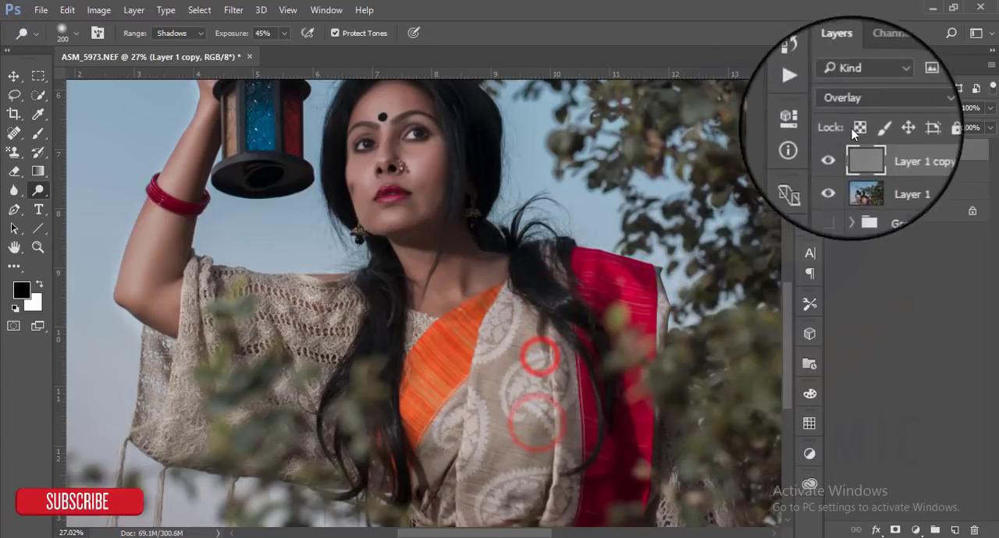
left_click(836, 151)
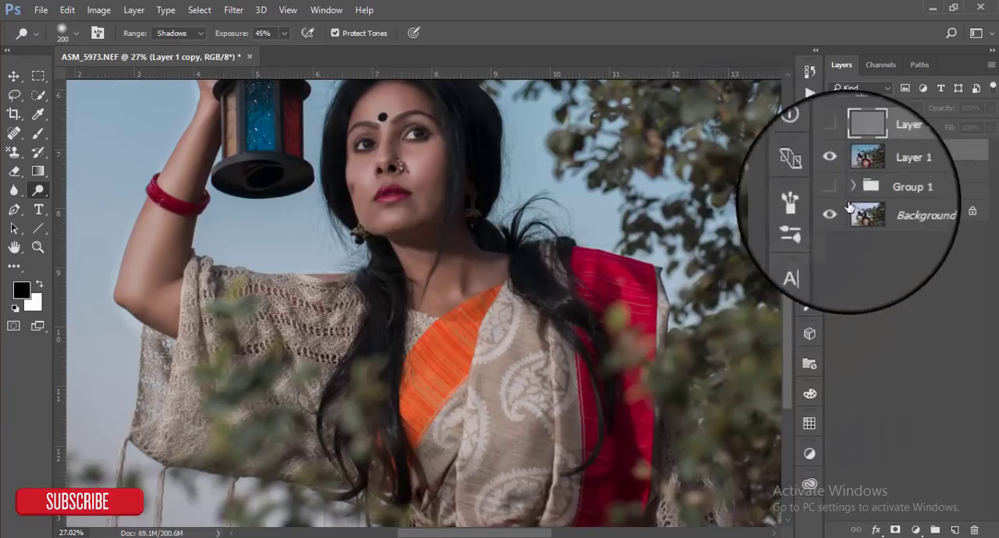
left_click(836, 150)
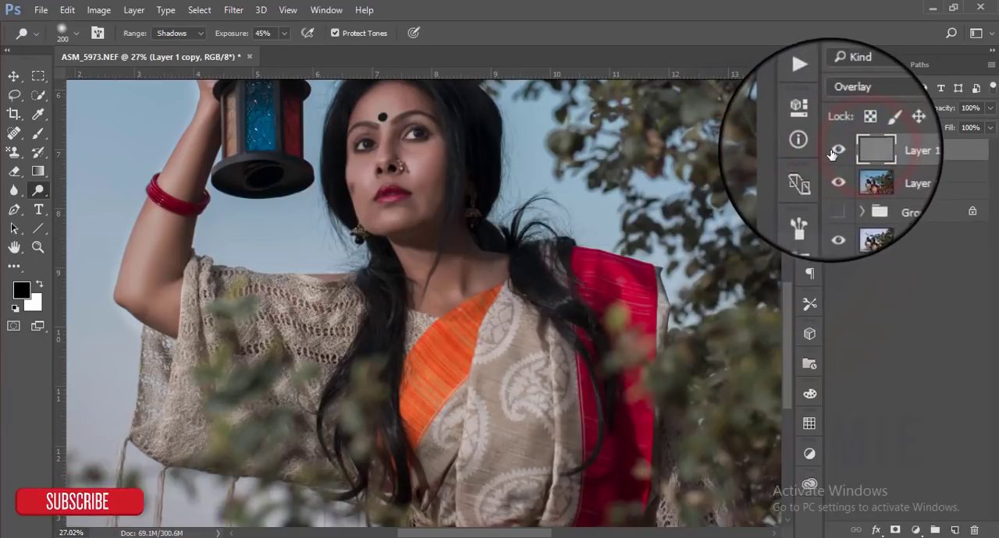
left_click(834, 149)
left_click(834, 149)
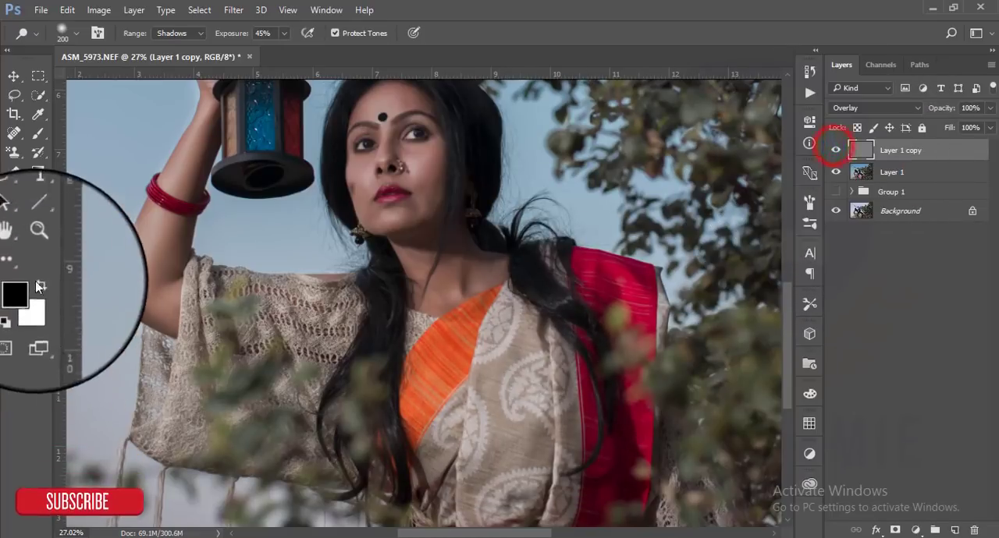
- Burn the folds of the orange and paisley fabric with a 250 px brush at 16% exposure
right_click(35, 190)
left_click(78, 206)
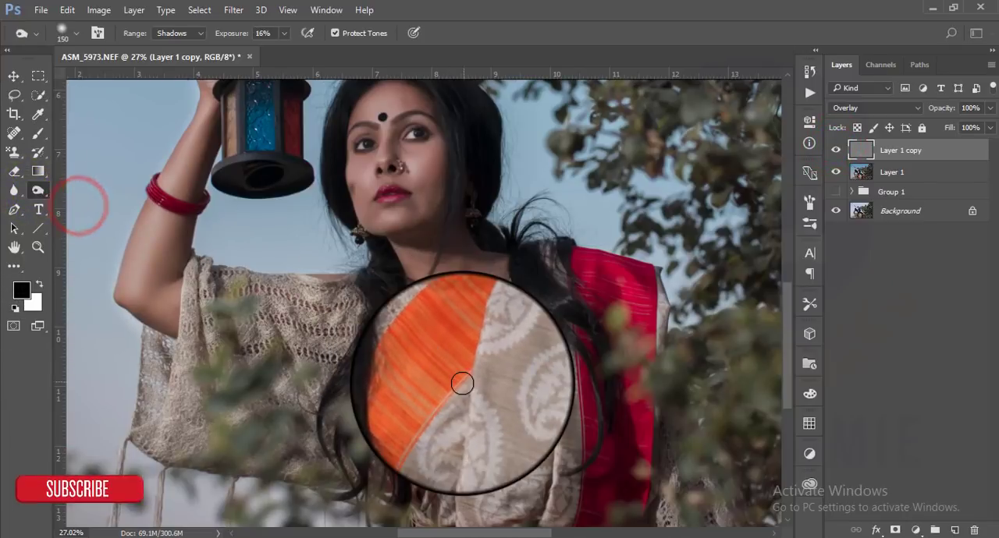
key("bracketright")
key("bracketright")
key("bracketright")
left_click_drag(519, 298, 489, 421)
mouse_move(503, 380)
left_mouse_down()
mouse_move(488, 393)
mouse_move(493, 407)
left_mouse_up()
left_click_drag(541, 375, 541, 418)
mouse_move(559, 411)
left_mouse_down()
mouse_move(552, 448)
mouse_move(580, 370)
mouse_move(581, 330)
left_mouse_up()
right_click(37, 192)
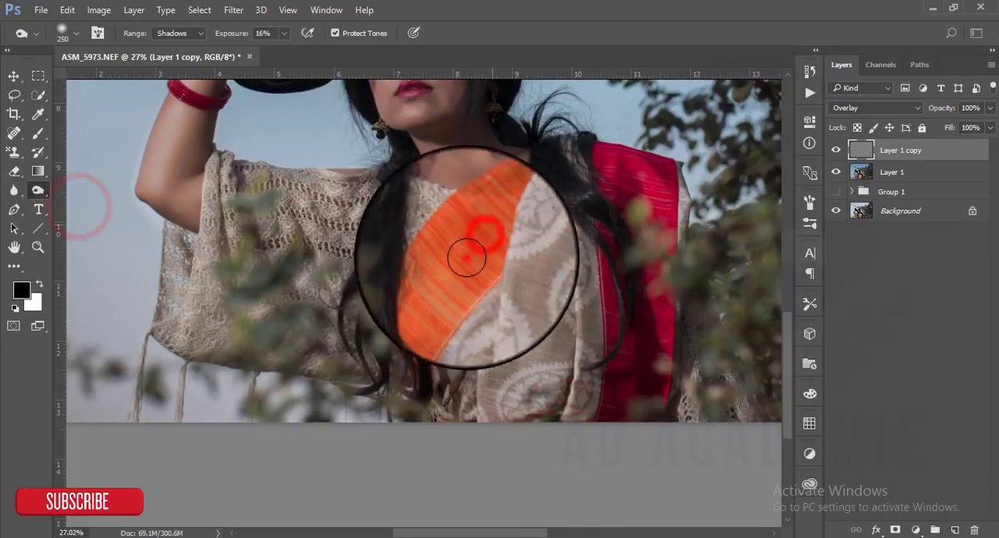
- Burn the lower paisley fabric near the photo's bottom edge and the cloth below the shoulder
left_click(520, 361)
left_click(547, 344)
left_click(522, 404)
left_click(488, 415)
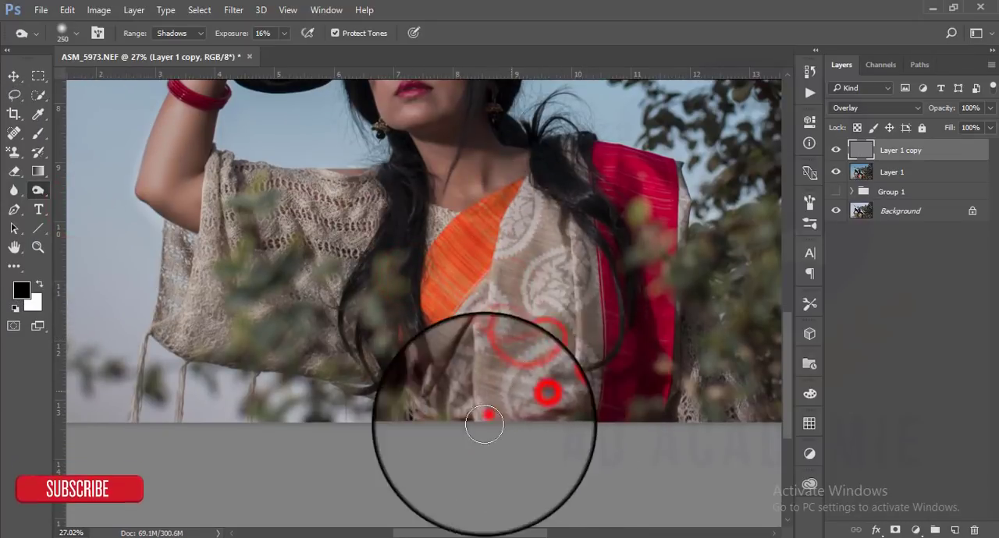
left_click(537, 400)
left_click(579, 402)
left_click(561, 200)
left_click(541, 224)
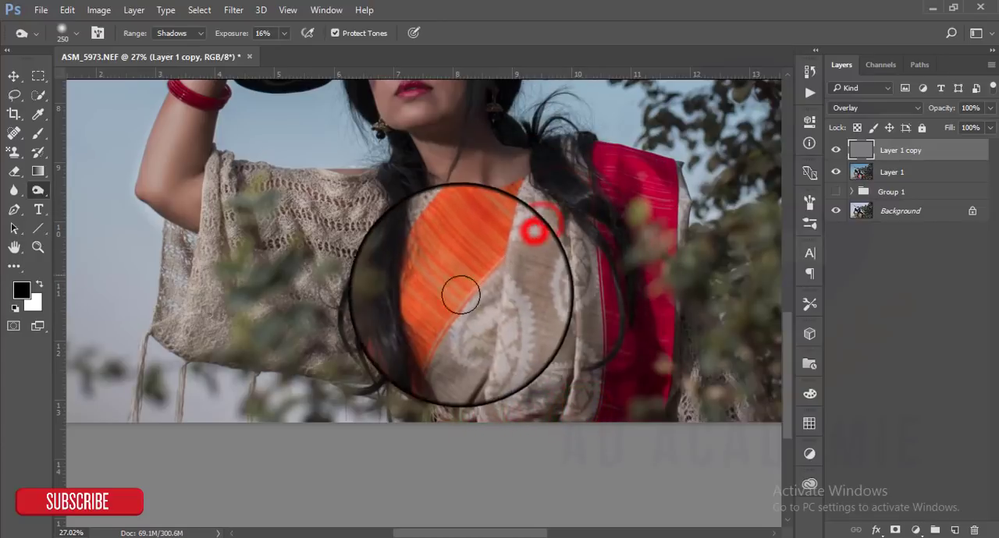
- Burn the long strand of hair falling over the knitted shawl beside the orange fabric
left_click_drag(479, 276, 482, 363)
left_click(401, 299)
left_click(400, 412)
left_click(409, 431)
left_click(418, 467)
left_click(371, 400)
left_click(357, 422)
- Burn the hair lying over the shoulder next to the red fabric
key("space")
left_click(536, 244)
left_click(583, 280)
left_click(595, 307)
left_click(620, 335)
key("space")
- Burn the hair around the top and sides of the head and beside the neck
left_click_drag(606, 367, 592, 469)
left_click(457, 182)
left_click(479, 189)
left_click(493, 199)
left_click(498, 226)
left_click(492, 248)
left_click(370, 154)
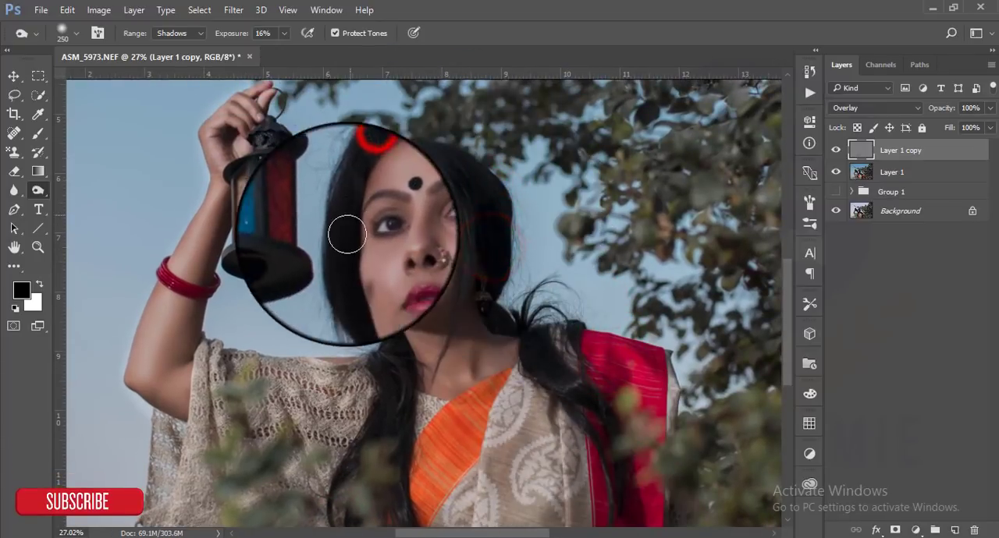
left_click(388, 352)
left_click(394, 369)
left_click(384, 390)
- Burn the lips with a small brush of about 80 px, and check the change by toggling the Overlay layer
scroll(396, 276, "up", 3)
scroll(411, 290, "up", 2)
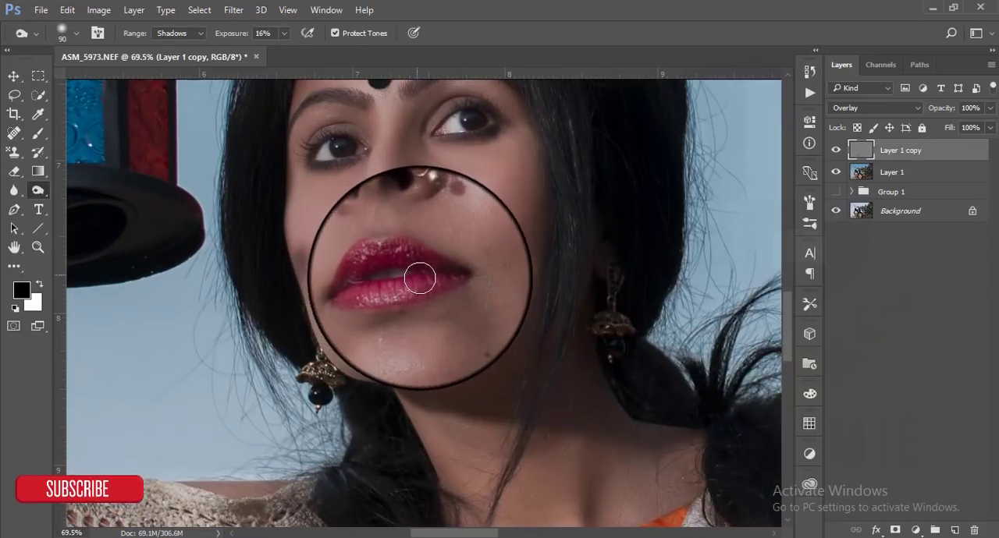
mouse_move(426, 266)
left_mouse_down()
mouse_move(393, 263)
mouse_move(374, 275)
mouse_move(413, 283)
left_mouse_up()
left_click(833, 150)
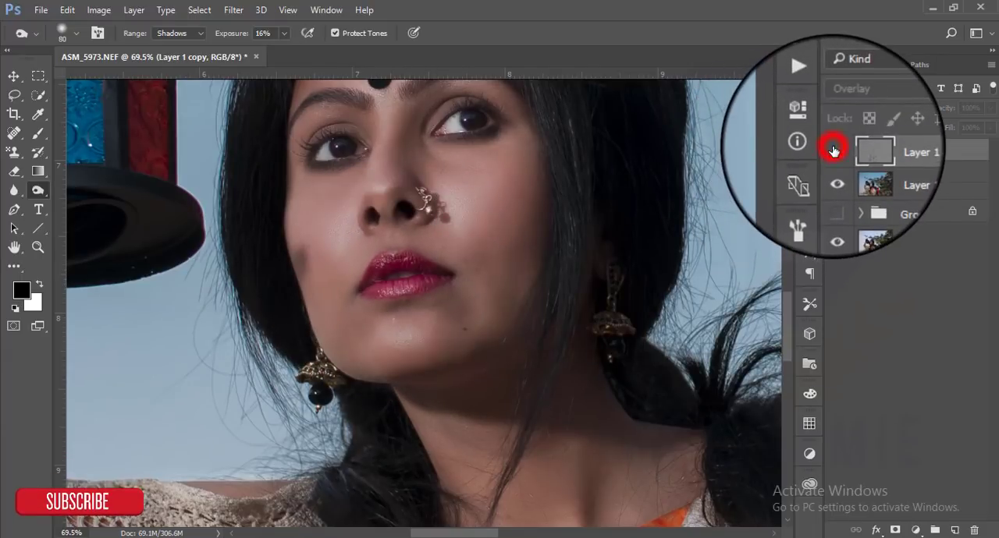
left_click(834, 150)
- Burn both eyebrows and the edges of both eyes with a 60 px brush
left_click_drag(474, 266, 477, 336)
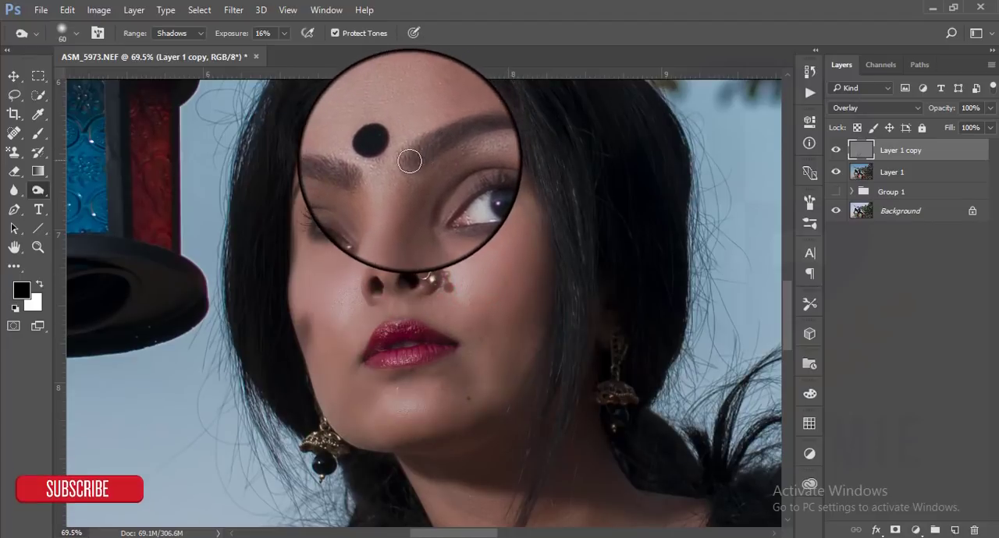
mouse_move(437, 142)
left_mouse_down()
mouse_move(489, 138)
mouse_move(517, 149)
left_mouse_up()
mouse_move(409, 158)
left_mouse_down()
mouse_move(473, 139)
mouse_move(521, 157)
left_mouse_up()
mouse_move(366, 170)
left_mouse_down()
mouse_move(319, 166)
mouse_move(306, 178)
mouse_move(376, 172)
mouse_move(318, 171)
mouse_move(288, 192)
left_mouse_up()
mouse_move(348, 213)
left_mouse_down()
mouse_move(360, 225)
mouse_move(310, 226)
left_mouse_up()
mouse_move(447, 210)
left_mouse_down()
mouse_move(507, 188)
mouse_move(474, 171)
left_mouse_up()
left_click_drag(496, 203, 452, 214)
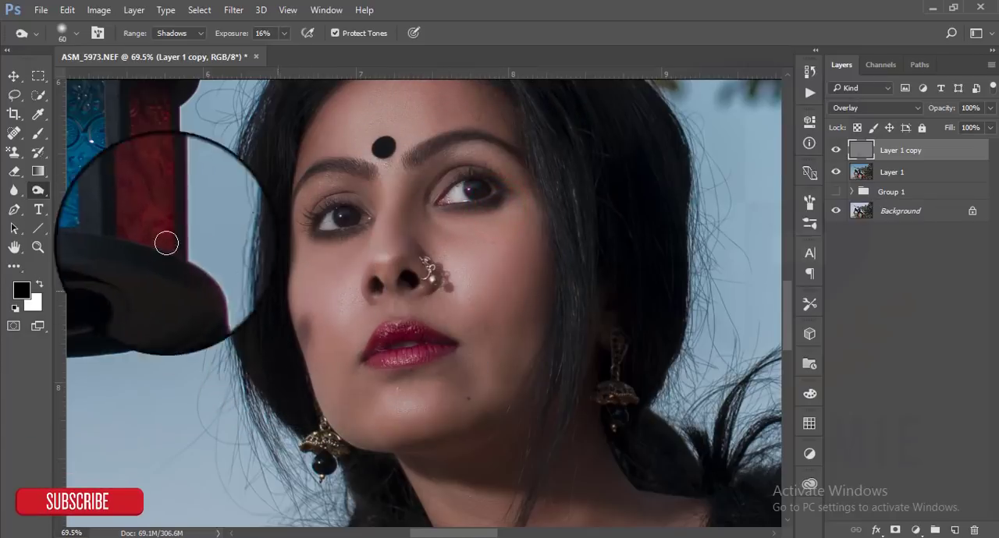
- Switch to the Dodge tool at 45% exposure and reduce its brush to 70 px
right_click(37, 190)
left_click(93, 188)
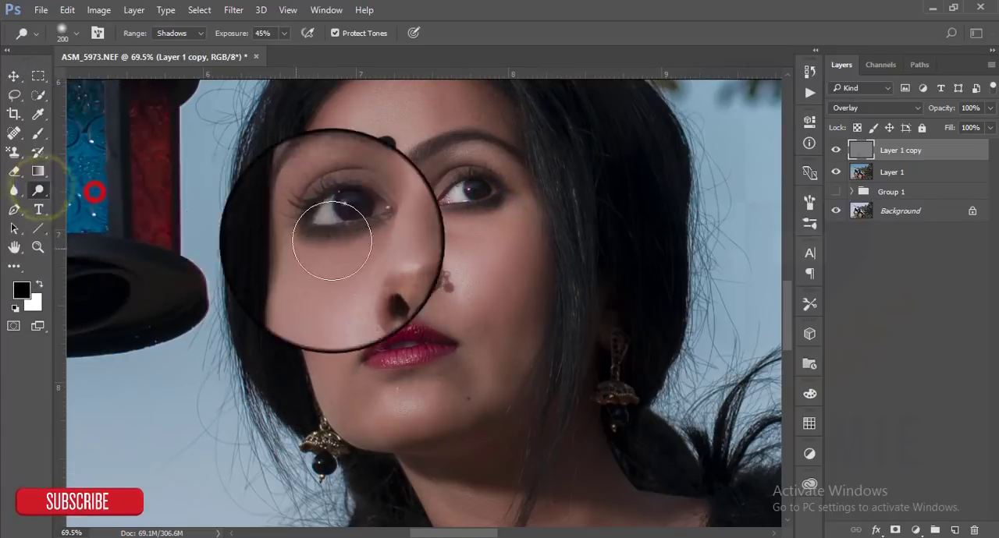
key("bracketleft")
key("bracketleft")
key("bracketleft")
key("bracketleft")
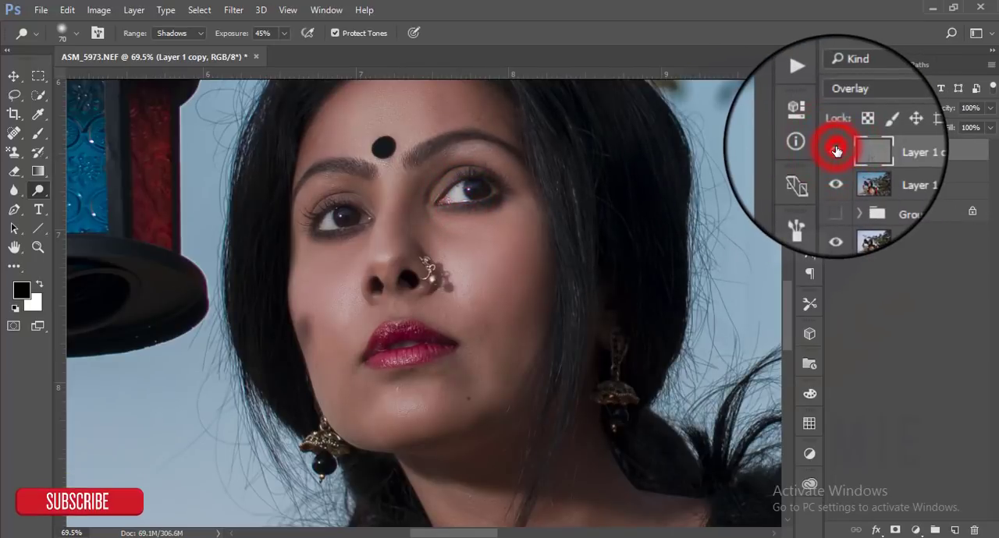
- Enlarge the Dodge brush and lighten the cheek, chin and jawline
key("bracketright")
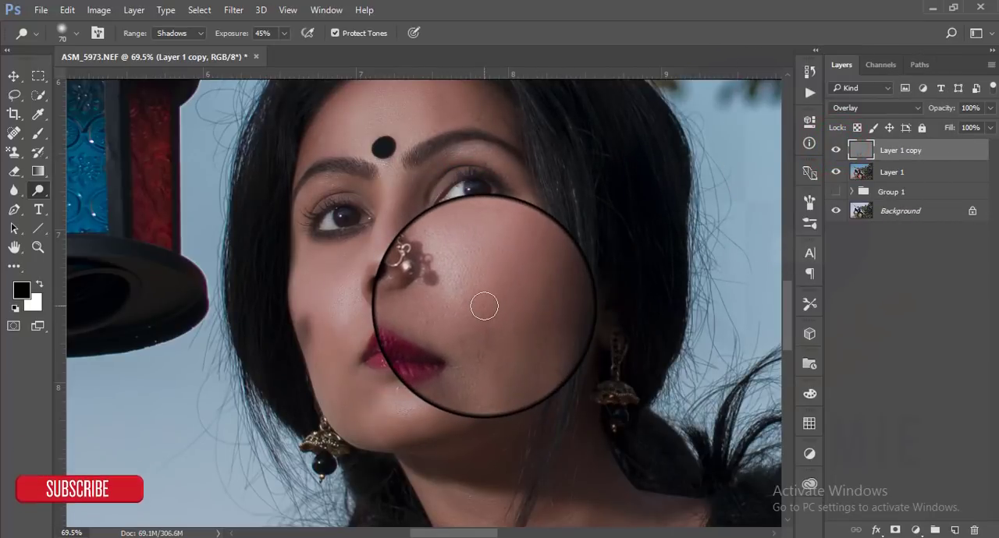
key("bracketright")
key("bracketright")
key("bracketright")
key("bracketright")
mouse_move(508, 361)
left_mouse_down()
mouse_move(484, 390)
mouse_move(411, 414)
mouse_move(367, 412)
left_mouse_up()
left_click_drag(327, 390, 361, 421)
mouse_move(375, 435)
left_mouse_down()
mouse_move(443, 420)
mouse_move(484, 404)
left_mouse_up()
left_click_drag(502, 399, 446, 401)
left_click_drag(505, 320, 529, 214)
left_click_drag(484, 385, 504, 257)
- Dodge the highlights on the forehead and the cheek beside the nose ring
mouse_move(512, 286)
left_mouse_down()
mouse_move(551, 284)
mouse_move(642, 333)
mouse_move(566, 373)
mouse_move(627, 288)
mouse_move(638, 360)
mouse_move(640, 340)
mouse_move(618, 381)
left_mouse_up()
left_click(610, 386)
left_click(619, 203)
left_click_drag(470, 225, 461, 227)
- Dodge the raised arm and the hand holding the lantern with a 150 px brush
mouse_move(508, 206)
left_mouse_down()
mouse_move(520, 227)
mouse_move(759, 343)
left_mouse_up()
left_click_drag(675, 343, 776, 348)
left_click_drag(297, 315, 318, 204)
left_click_drag(323, 266, 282, 410)
left_click_drag(286, 348, 274, 396)
left_click_drag(232, 298, 216, 371)
mouse_move(273, 194)
left_mouse_down()
mouse_move(247, 417)
mouse_move(306, 453)
left_mouse_up()
left_click_drag(308, 227, 290, 339)
left_click_drag(312, 218, 301, 362)
left_click_drag(386, 118, 358, 212)
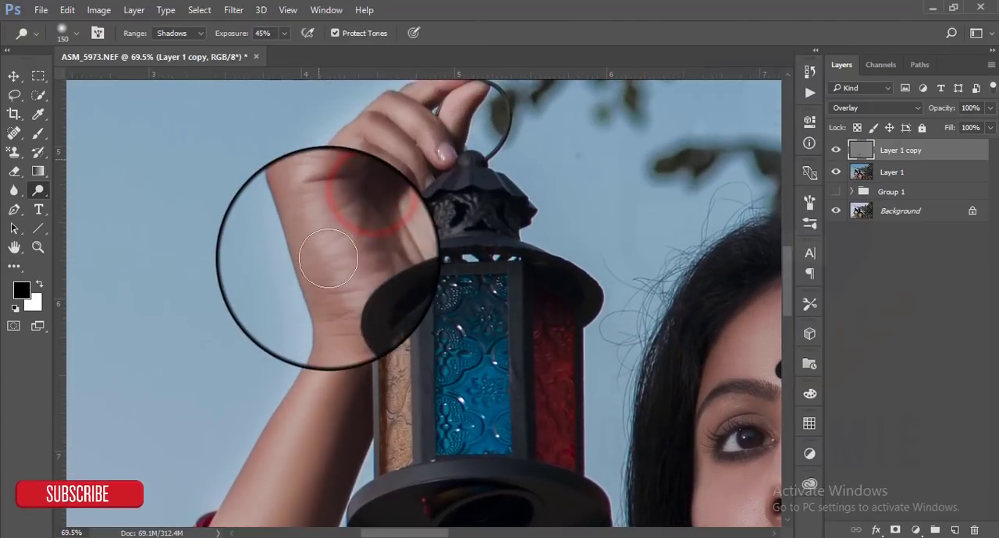
left_click_drag(316, 155, 434, 111)
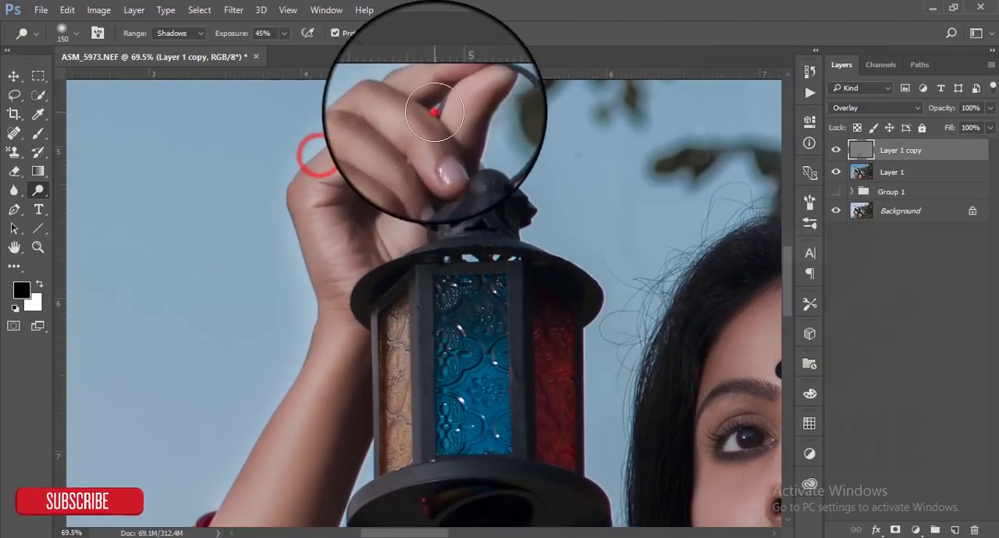
- Group Layer 1 and Layer 1 copy, and stamp all visible layers into a new layer
left_click(37, 75)
left_click(13, 76)
scroll(515, 384, "down", 6)
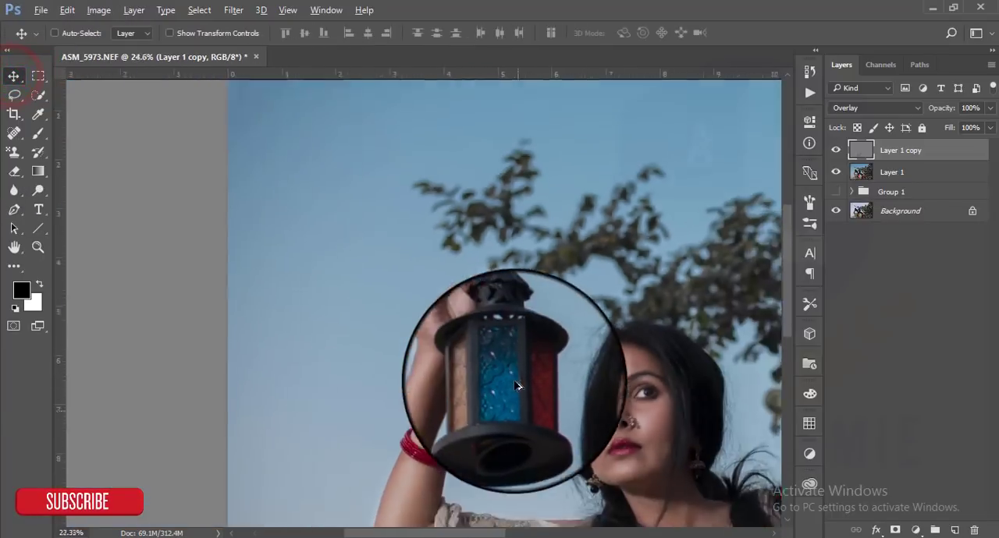
scroll(511, 384, "down", 2)
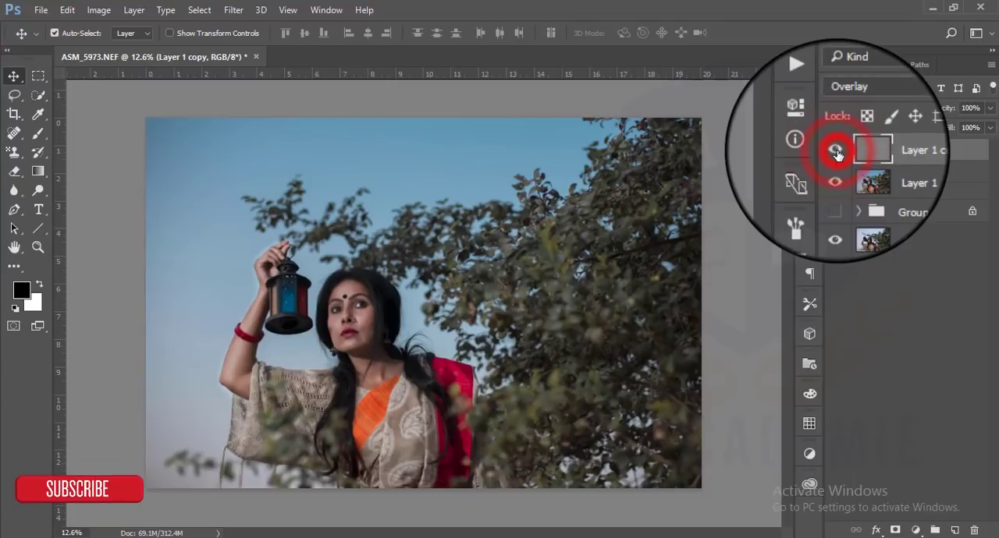
left_click(905, 149)
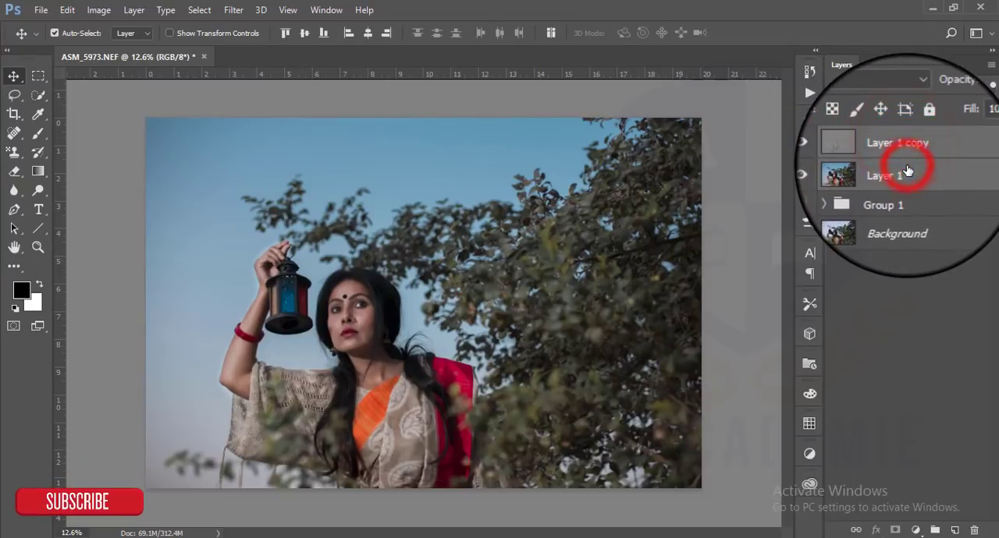
key("ctrl+g")
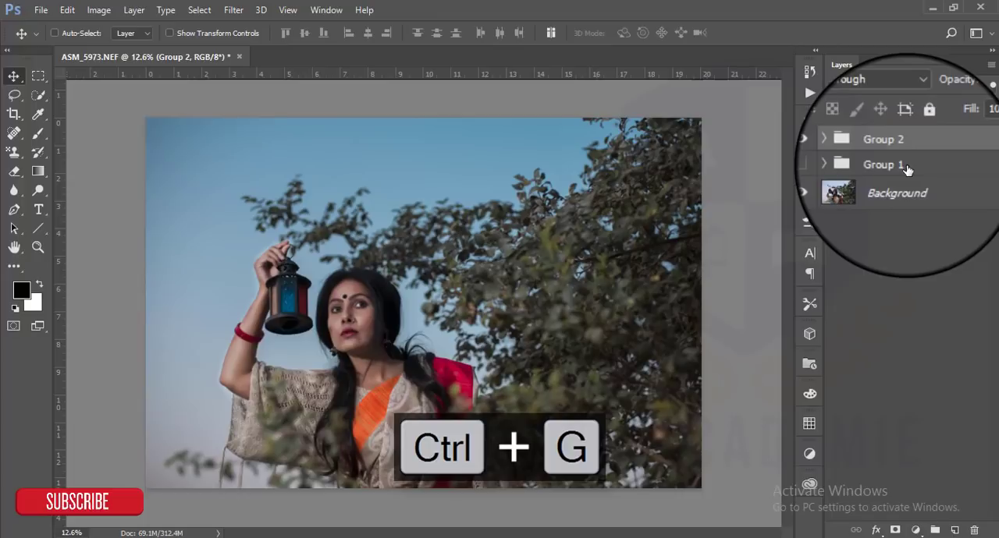
key("ctrl+shift+alt+e")
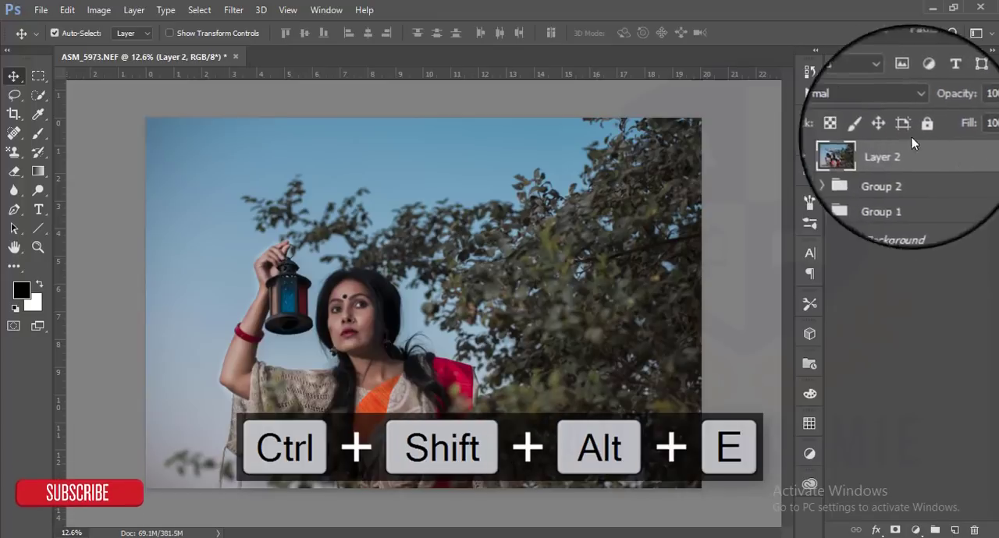
- Hide Group 2 and compare the stamped Layer 2 with the original photo
left_click(835, 140)
left_click(835, 173)
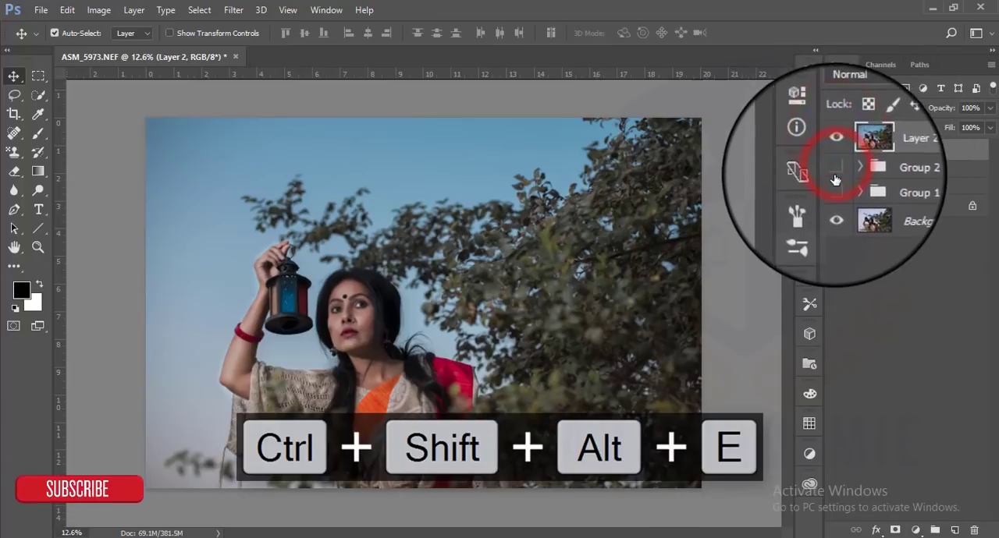
left_click(836, 150)
left_click(836, 150)
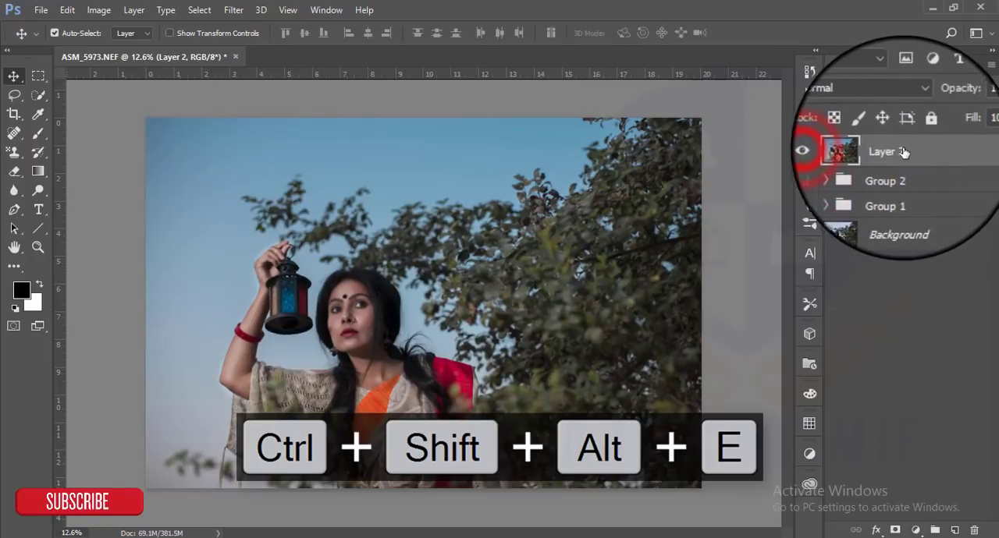
- Start the Camera Raw Filter on Layer 2 and set the Post Crop Vignetting amount to -32
left_click(234, 10)
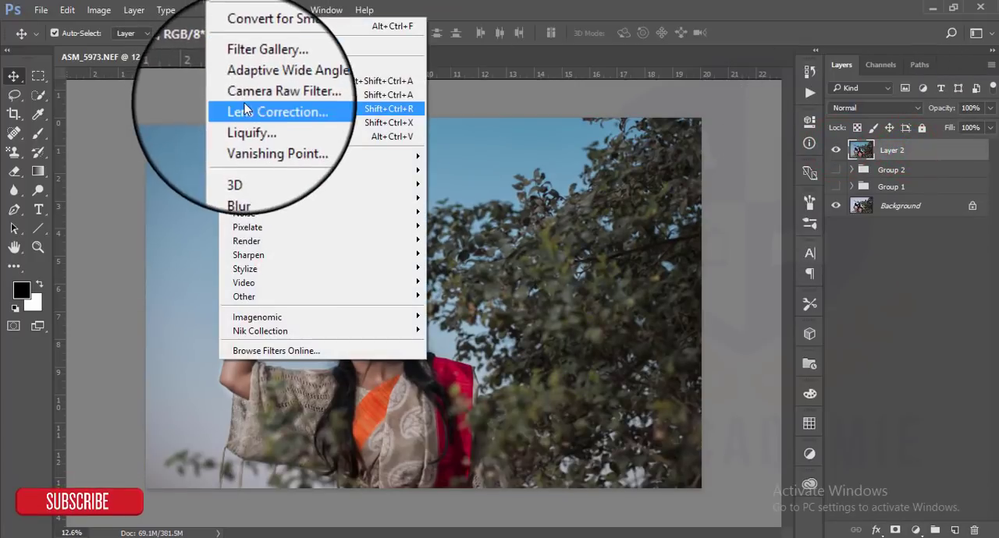
left_click(251, 98)
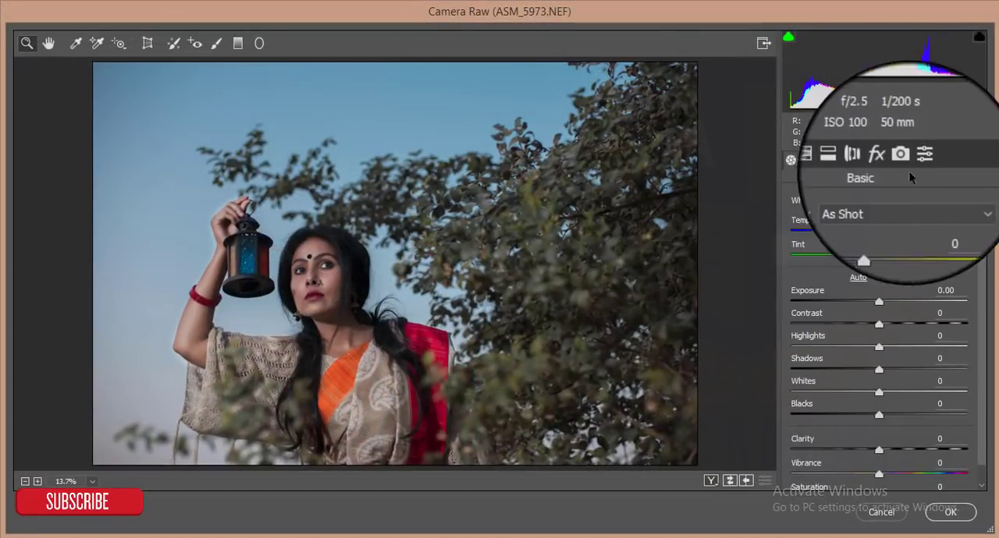
left_click(889, 164)
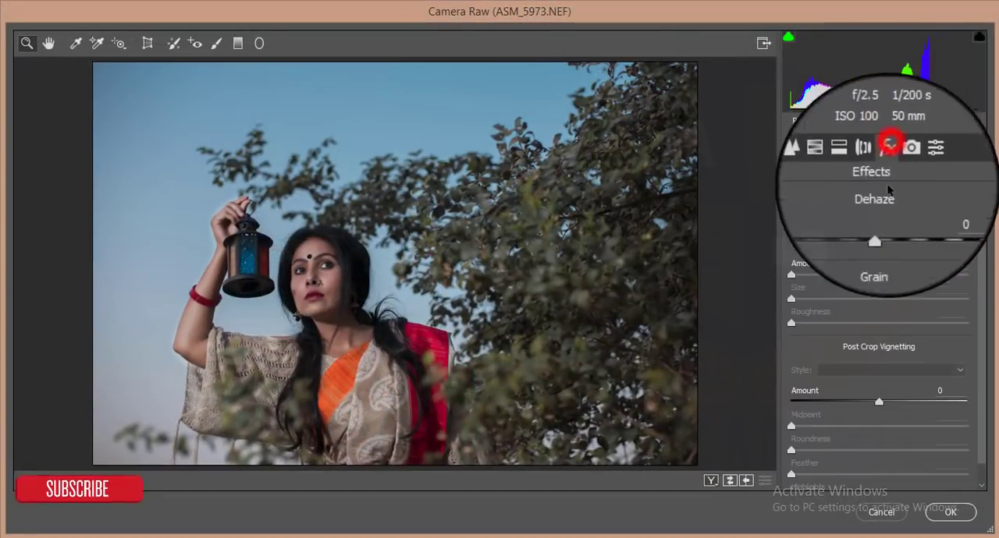
mouse_move(878, 401)
left_mouse_down()
mouse_move(845, 404)
mouse_move(854, 408)
left_mouse_up()
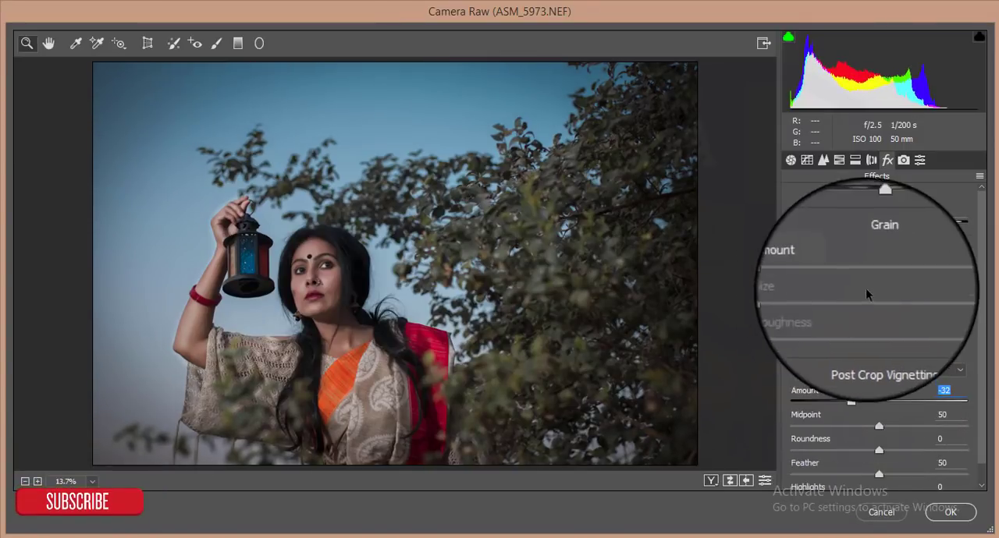
- Set the HSL saturation of all eight color ranges, from Reds to Magentas, to +5
left_click(837, 161)
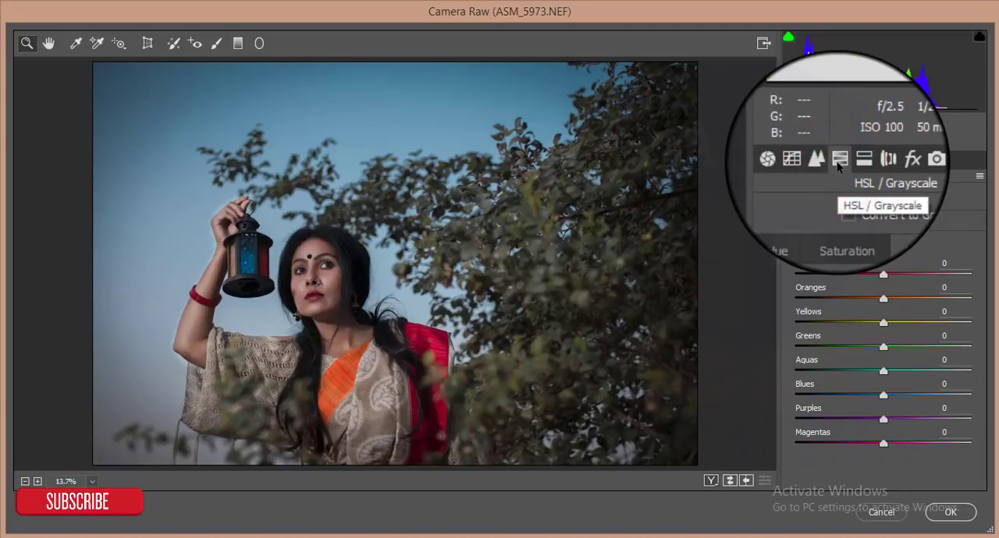
left_click(849, 222)
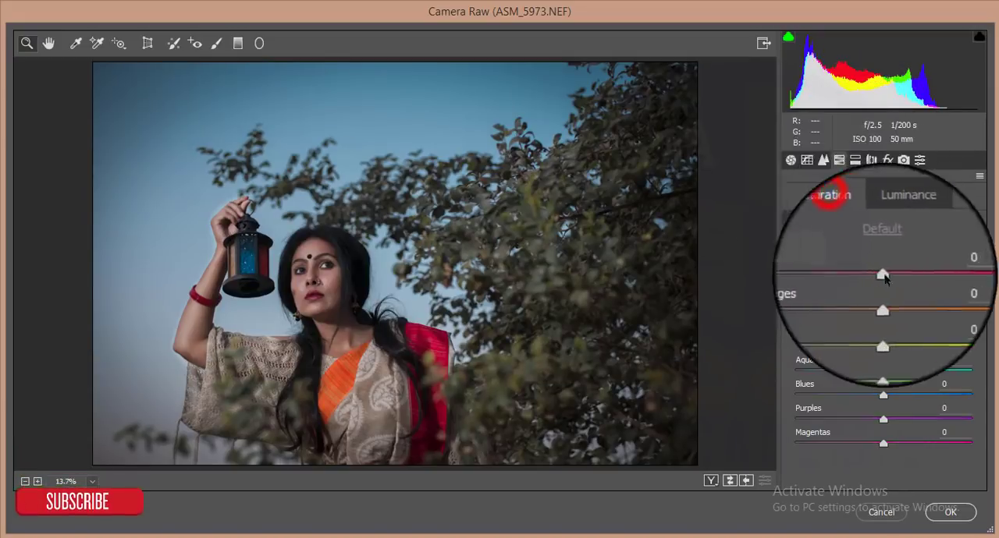
left_click(944, 263)
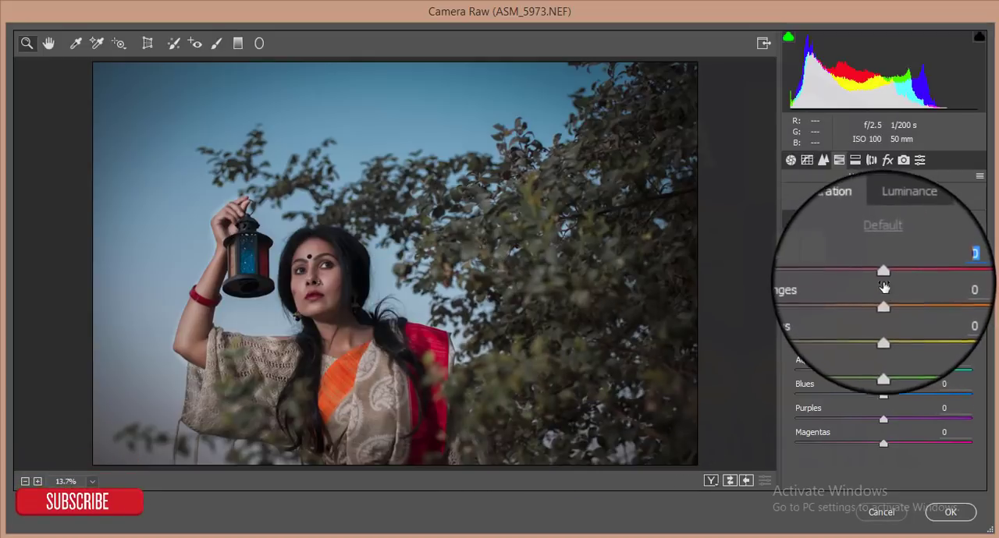
type("5")
left_click(944, 289)
type("5")
left_click(940, 312)
type("5")
left_click(944, 335)
type("5")
left_click(947, 360)
type("5")
left_click(951, 384)
type("5")
left_click(948, 409)
type("5")
left_click(948, 432)
type("5")
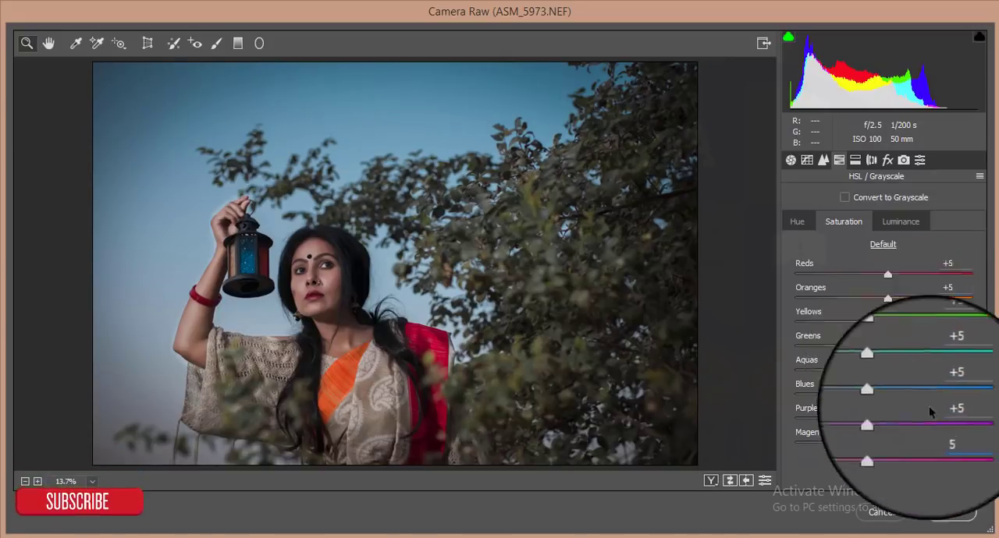
- Set the HSL luminance to -24 for Reds, -3 for Oranges, -27 for Greens and -11 for Aquas
left_click(901, 234)
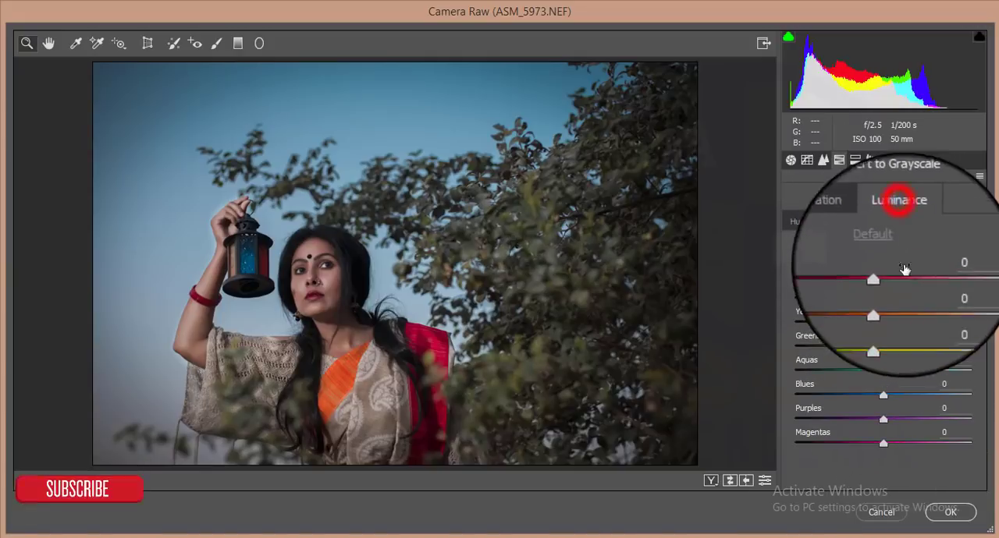
left_click(883, 274)
left_click_drag(883, 275, 874, 307)
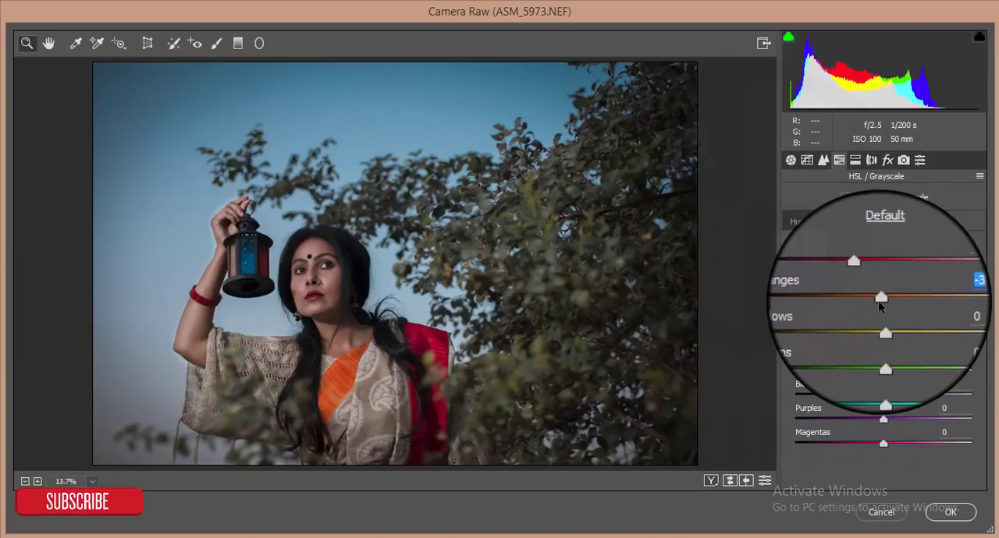
left_click(887, 325)
left_click_drag(883, 348, 856, 374)
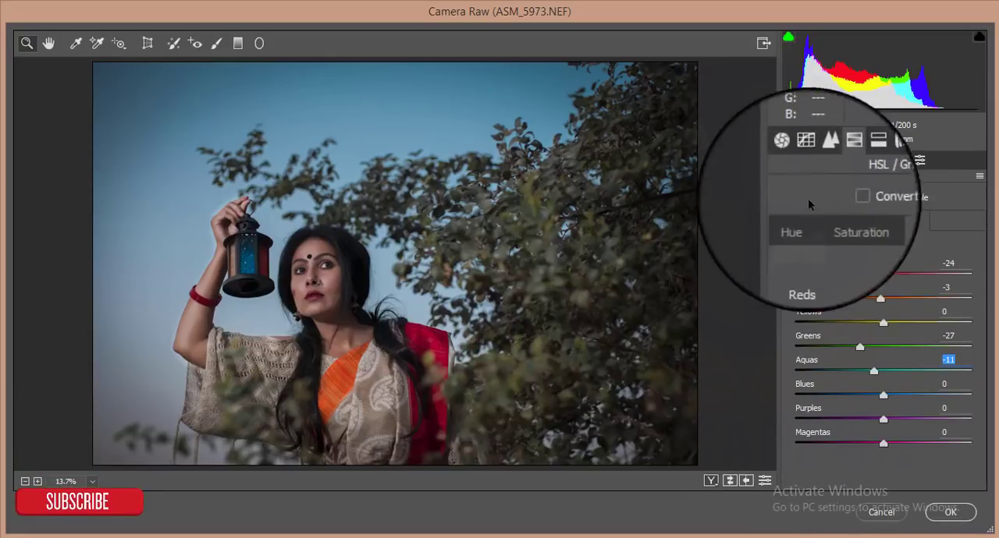
- Set the basic adjustments to Exposure -0.15, Contrast +13, Highlights +22, Shadows -14, Whites +14, Blacks -11 and Clarity +8
left_click(791, 160)
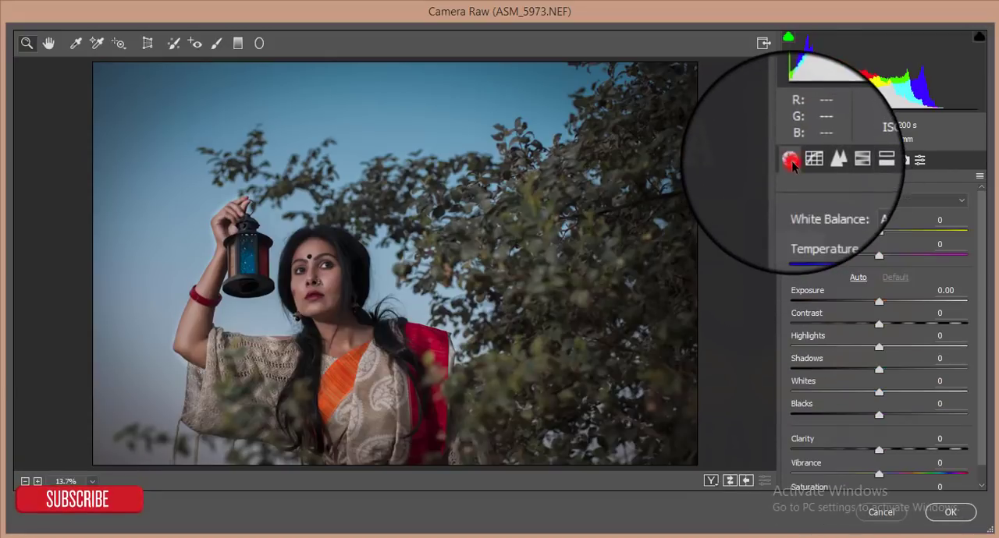
left_click(874, 303)
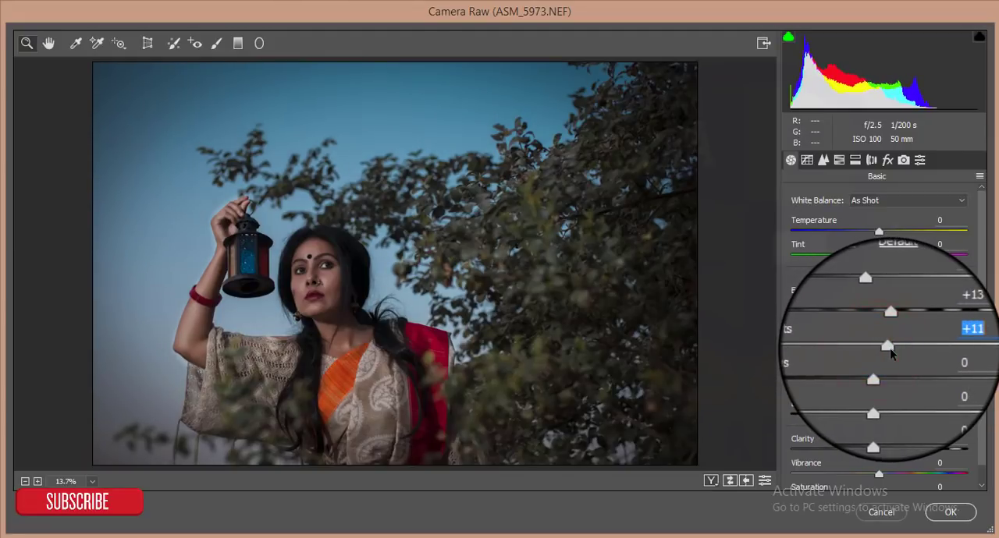
left_click_drag(893, 350, 902, 353)
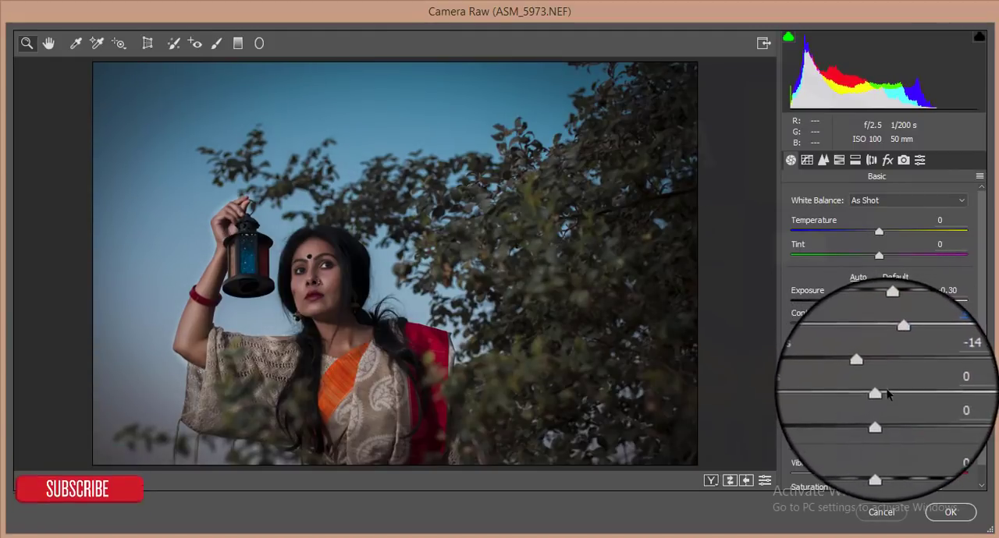
left_click_drag(883, 392, 883, 418)
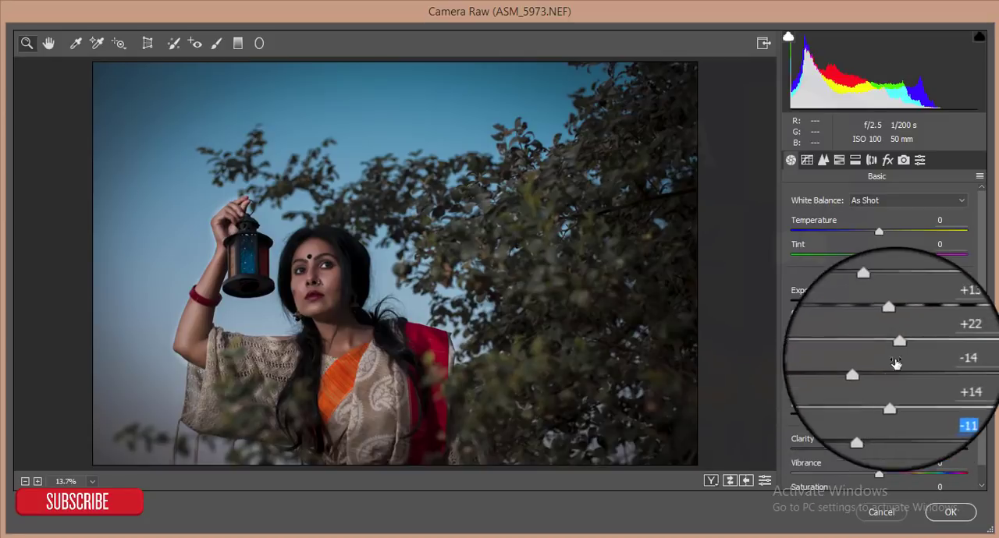
left_click(873, 303)
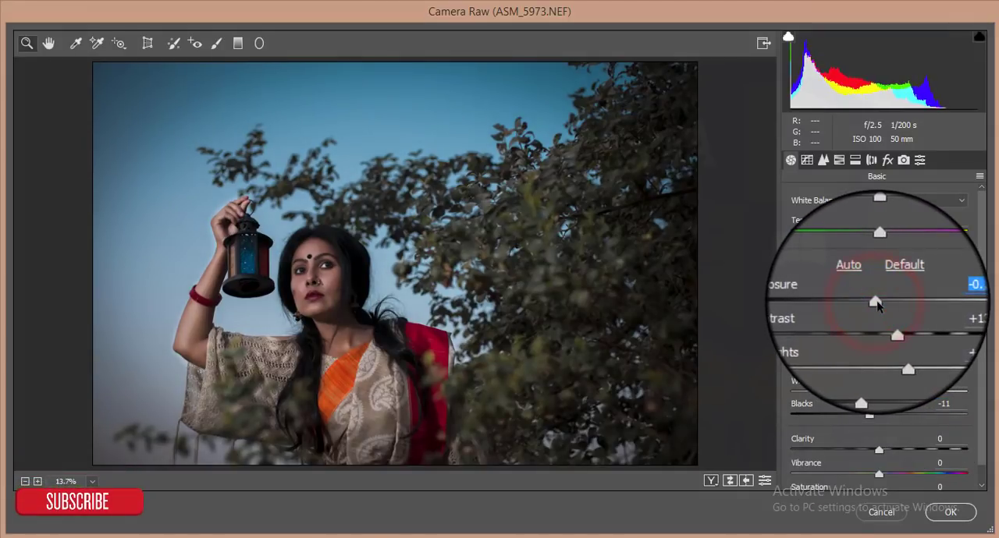
left_click(879, 451)
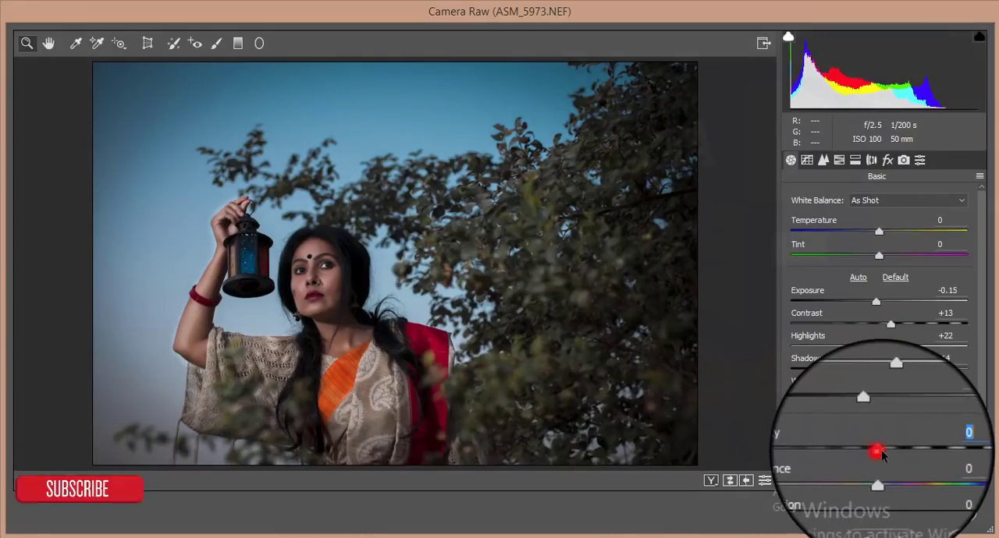
left_click_drag(880, 455, 890, 456)
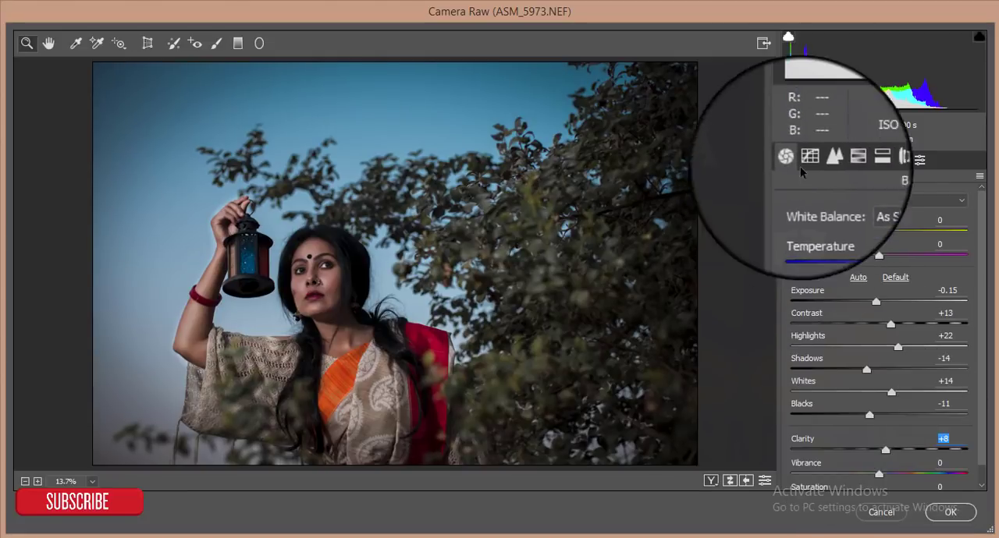
- Set the luminance noise reduction to 12 and apply the Camera Raw adjustments to Layer 2
left_click(822, 160)
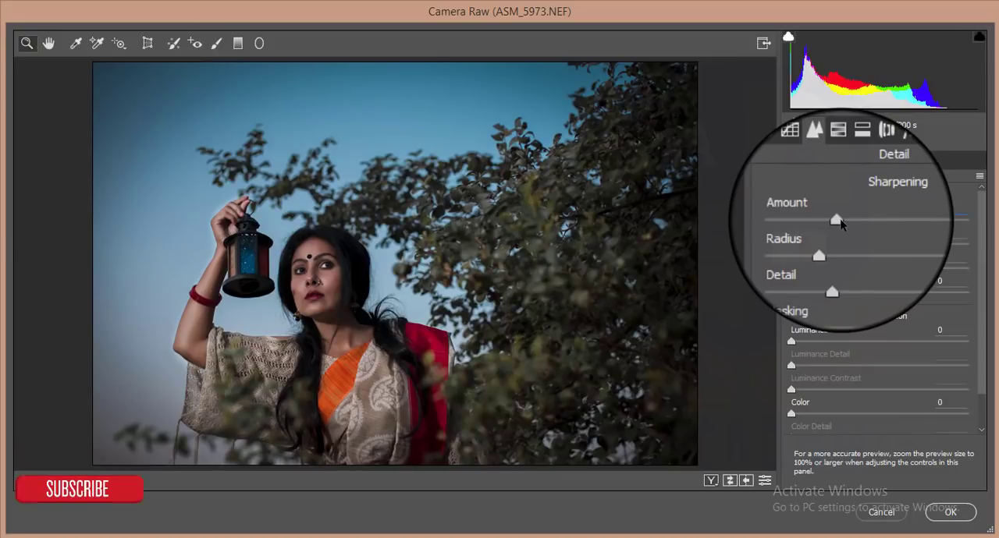
left_click_drag(790, 341, 811, 340)
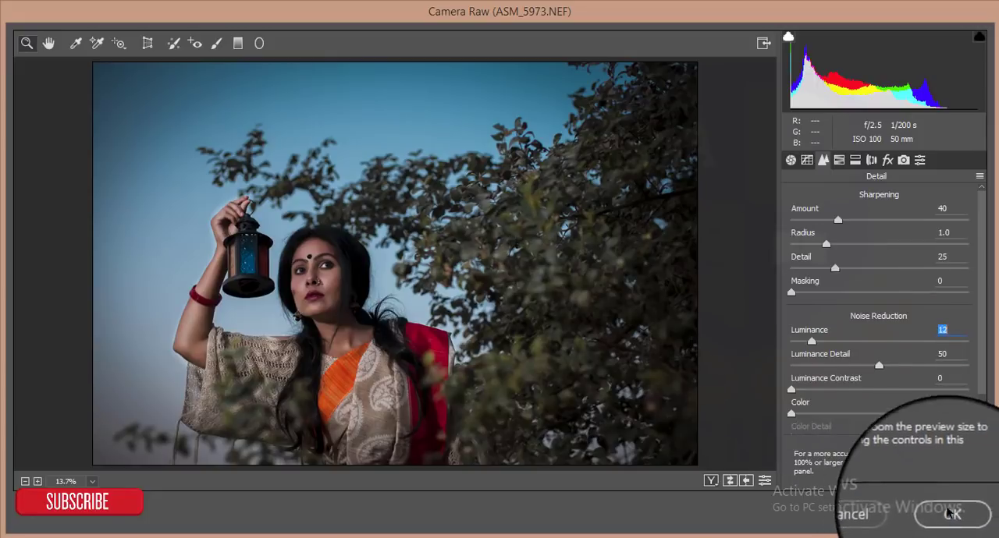
left_click(964, 518)
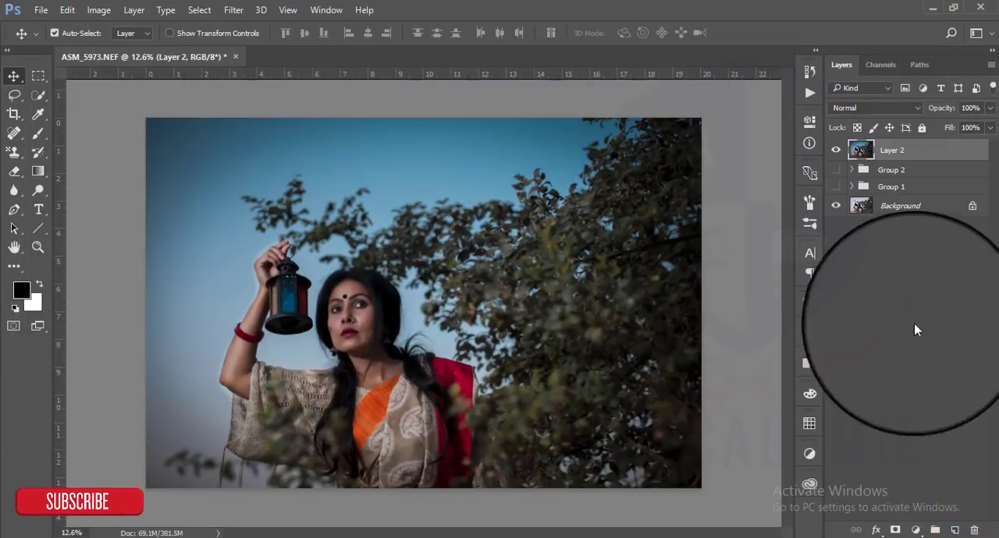
- Add a Color Lookup adjustment layer with the HorrorBlue.3DL 3D LUT and reduce its opacity to 13%
left_click(915, 530)
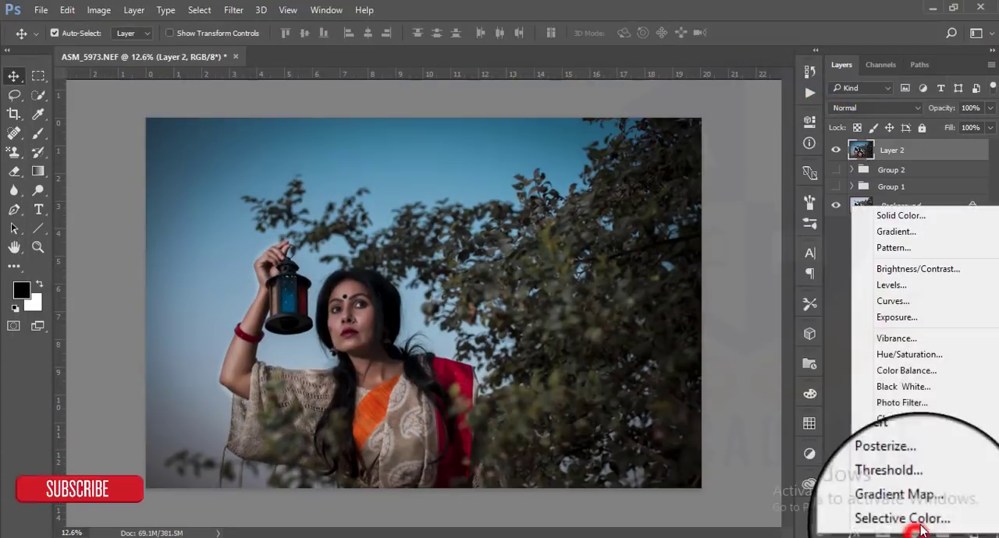
left_click(890, 283)
left_click(696, 184)
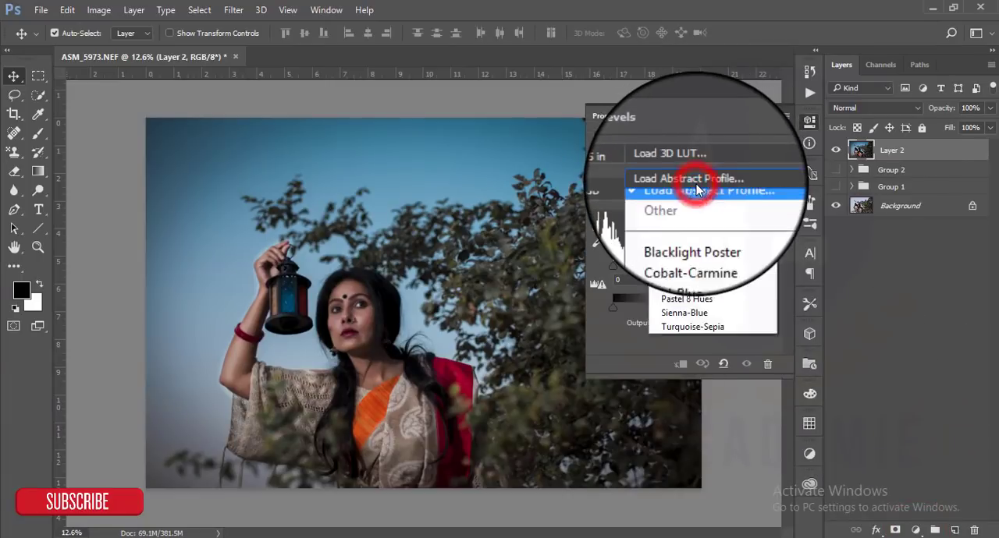
left_click(694, 163)
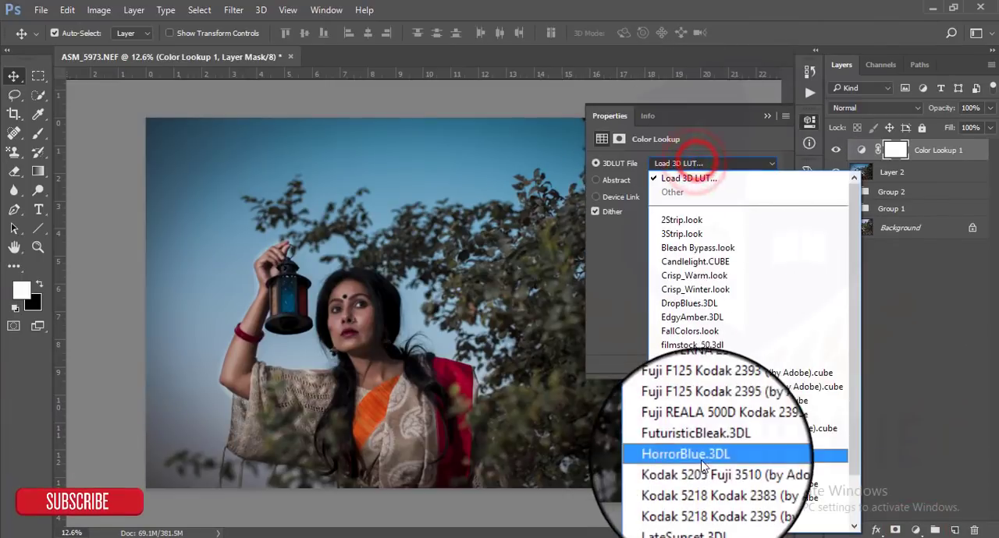
left_click(700, 456)
left_click(766, 116)
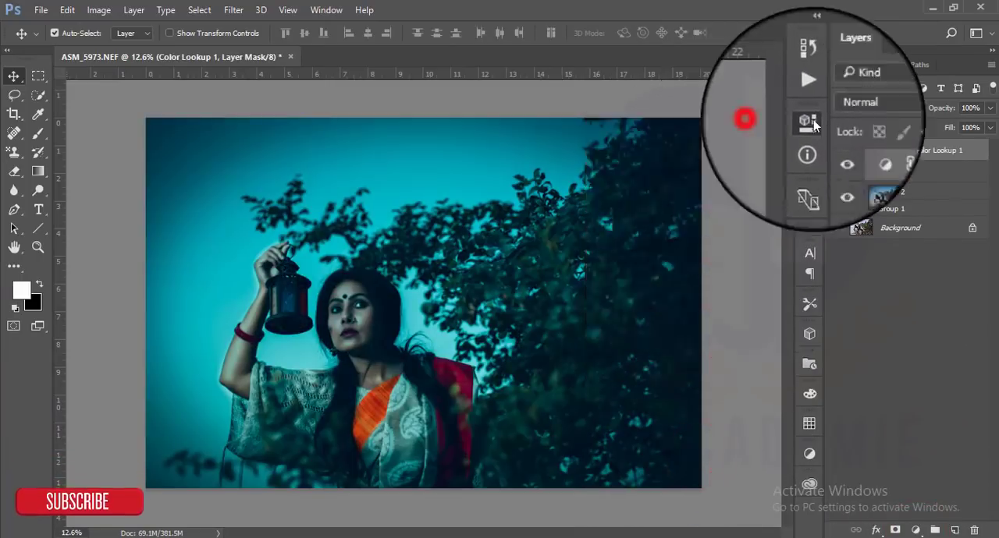
left_click_drag(933, 123, 931, 126)
left_click(719, 182)
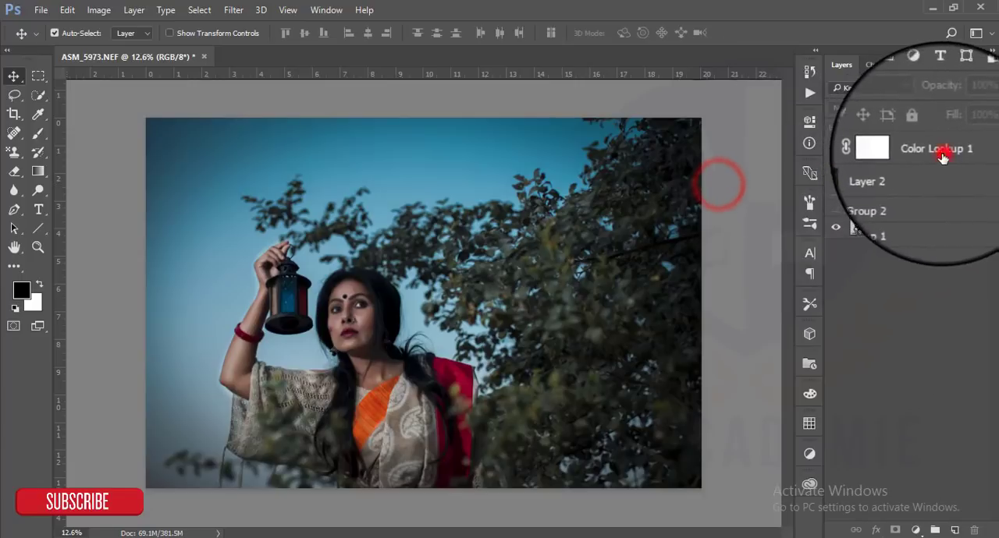
- Add a Hue/Saturation adjustment layer above Color Lookup 1, adjust it, and delete the painted Layer 4
left_click(943, 156)
left_click(915, 530)
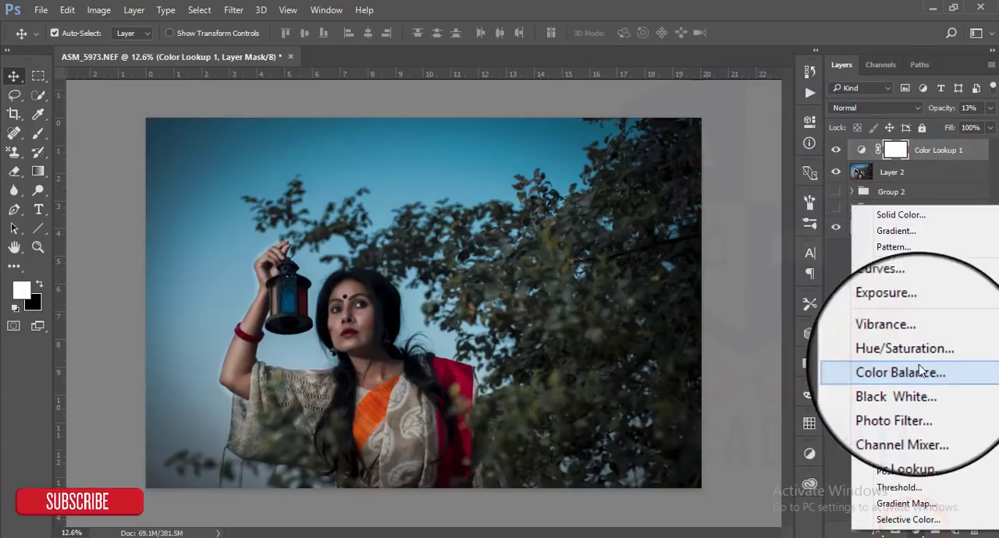
left_click(910, 357)
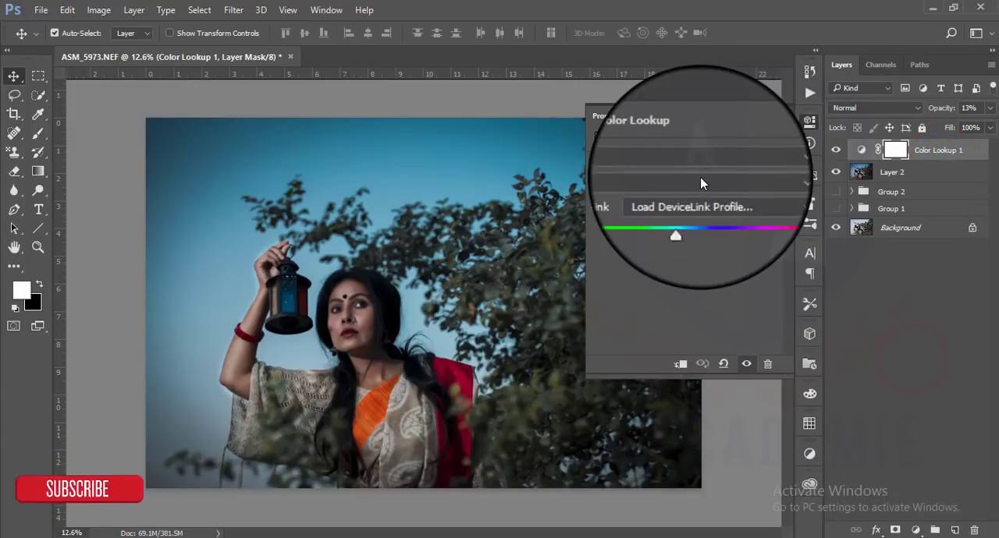
left_click_drag(684, 246, 678, 244)
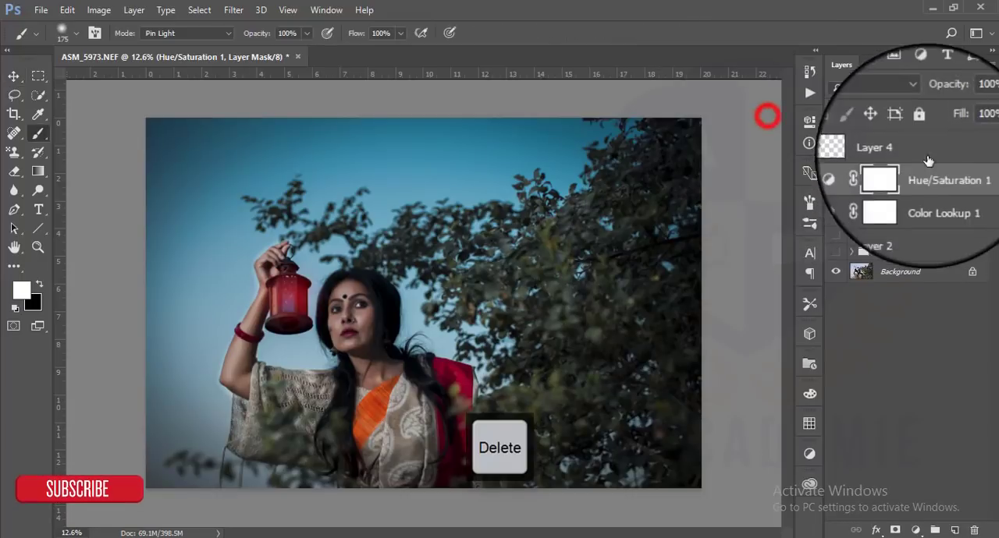
key("Delete")
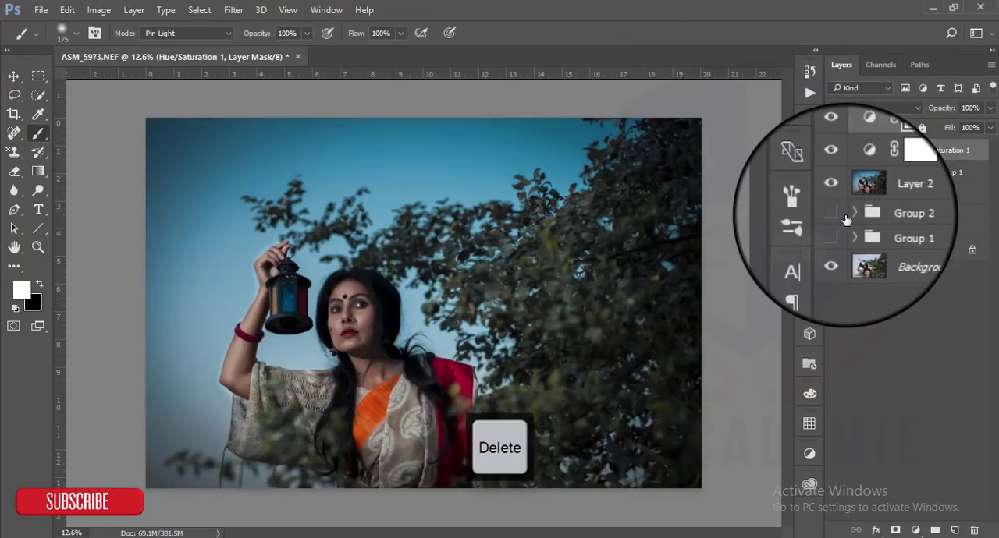
- Place the high_quality_lens_flares_in_png_05 image from the light folder in Documents as an embedded object
left_click(41, 11)
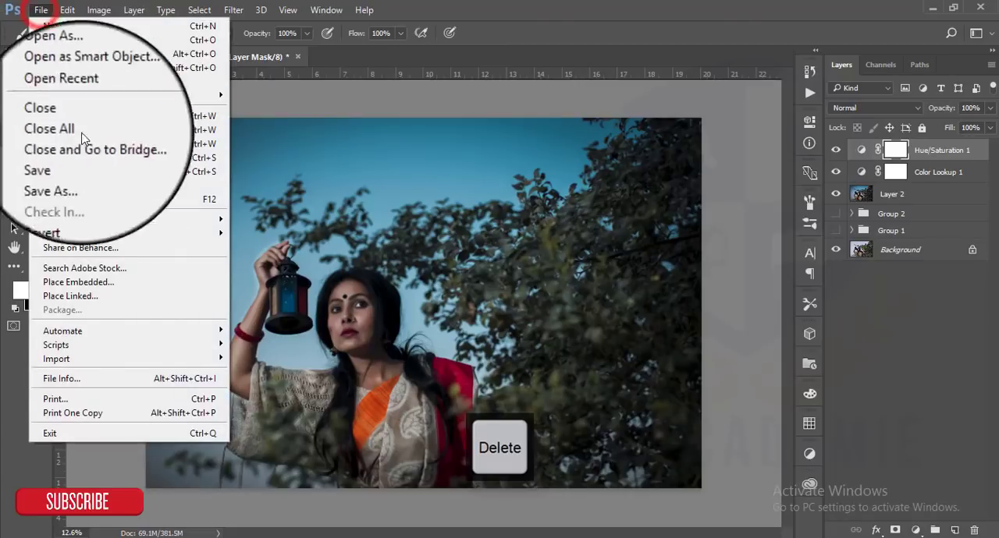
left_click(108, 287)
left_click(265, 35)
left_click(67, 286)
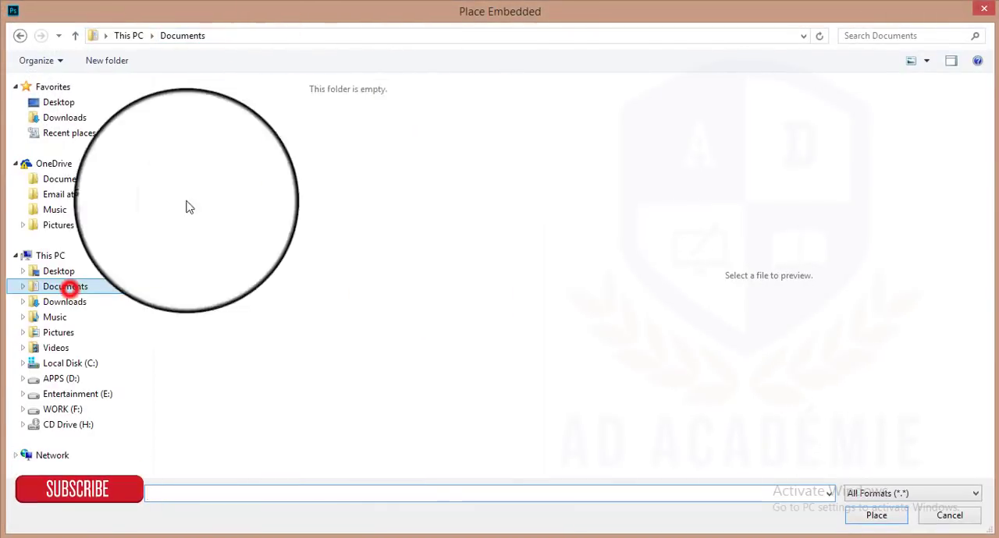
left_click_drag(538, 170, 535, 333)
left_click(284, 491)
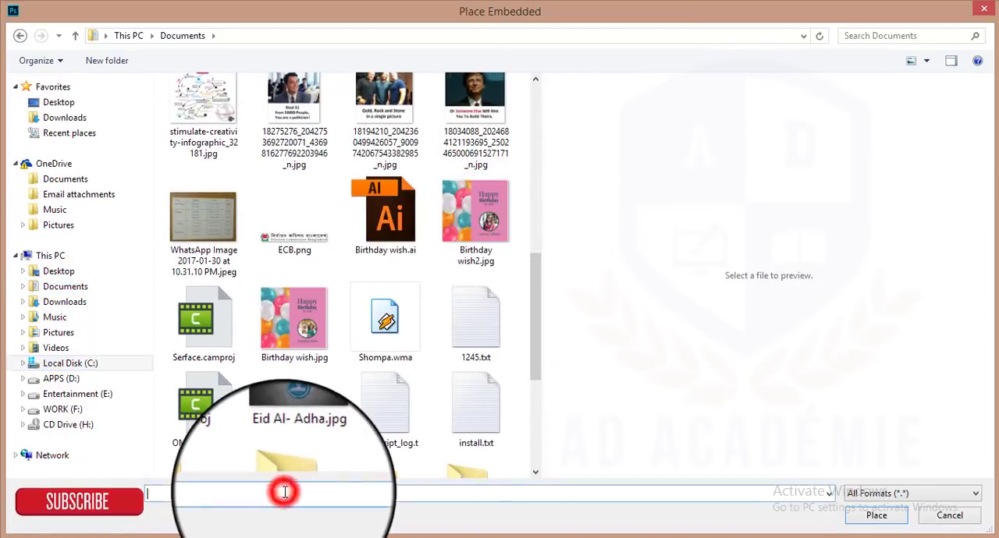
type("l")
left_click(275, 508)
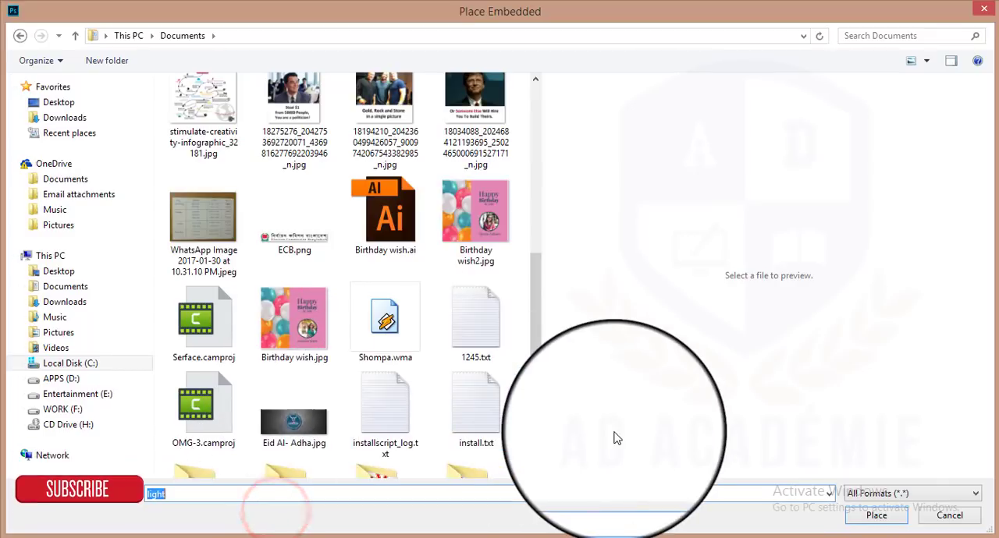
key("Return")
left_click(212, 212)
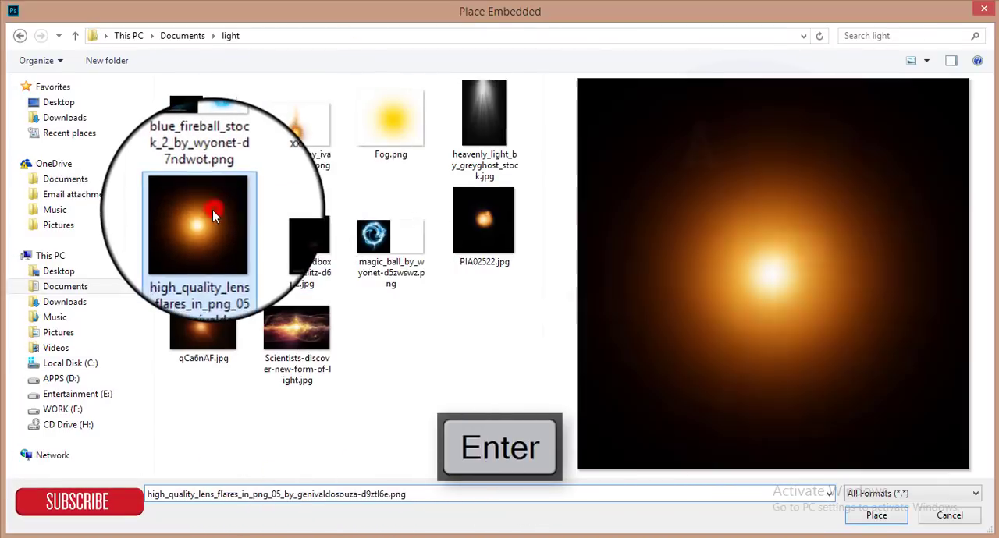
key("Return")
- Position the lens flare over the lantern, commit the placement, set its blend mode to Screen, and centre the glow inside the lantern
left_click_drag(441, 273, 334, 283)
left_click(500, 33)
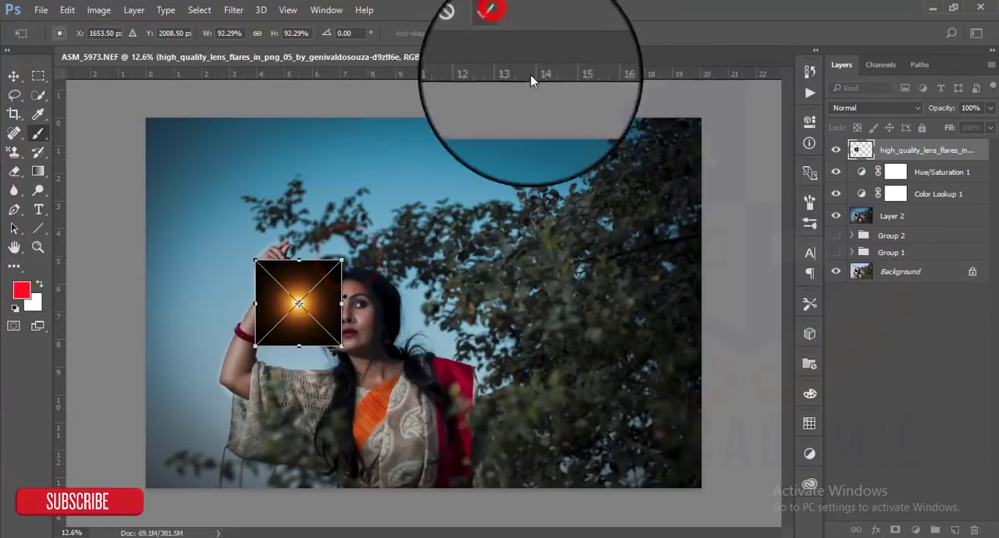
left_click(847, 108)
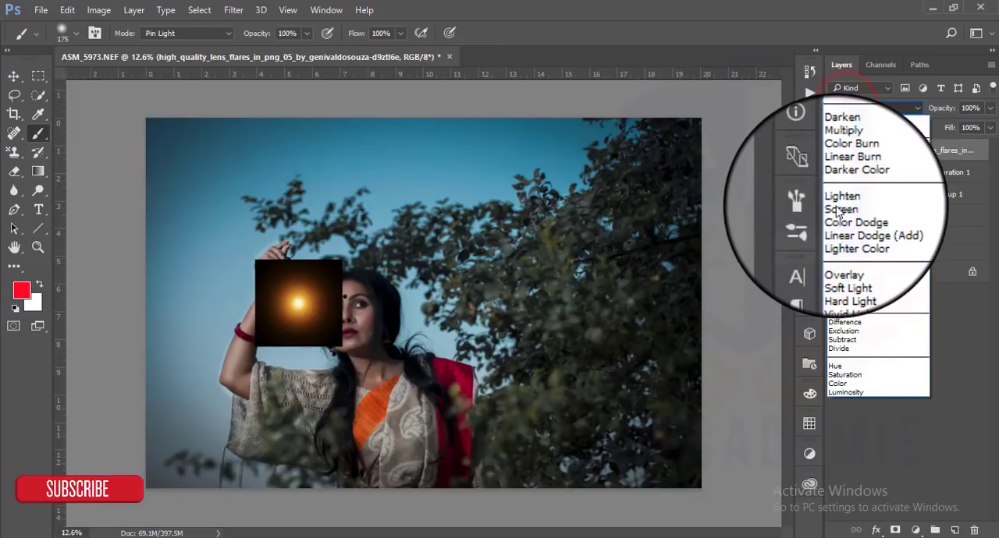
left_click(835, 206)
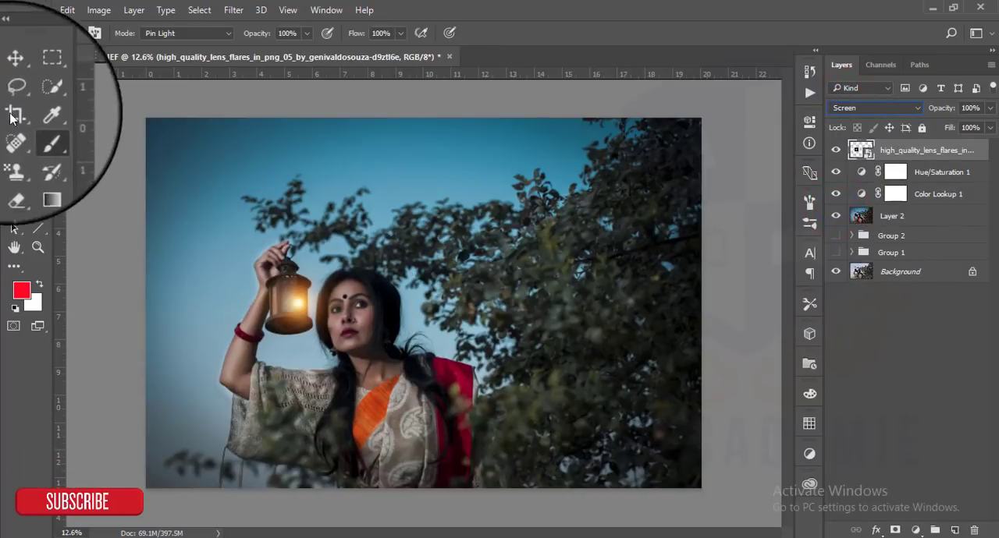
left_click(13, 76)
left_click_drag(299, 306, 289, 306)
scroll(340, 333, "up", 3)
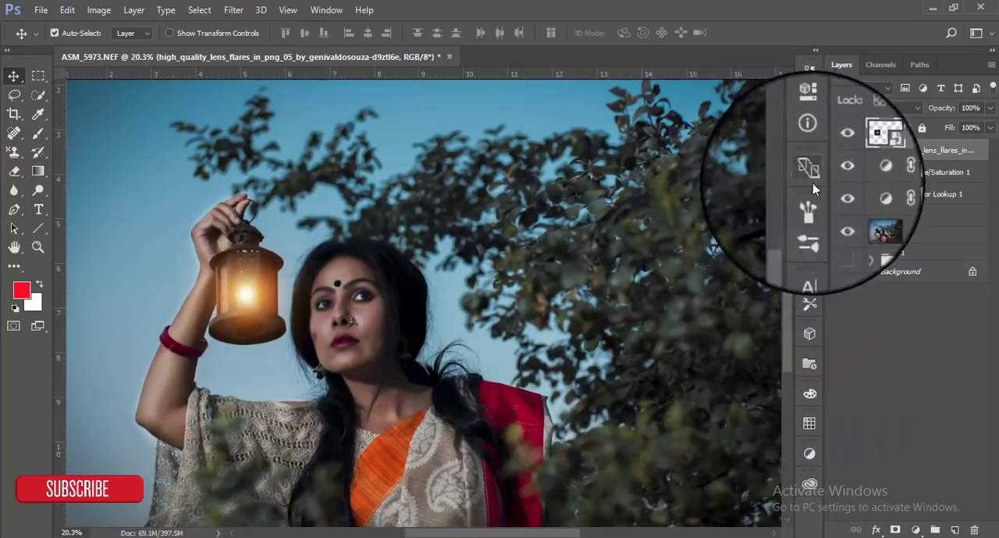
- Rasterize the lens flare layer and apply a Gaussian Blur with a radius of 4.4 pixels
left_click(952, 153)
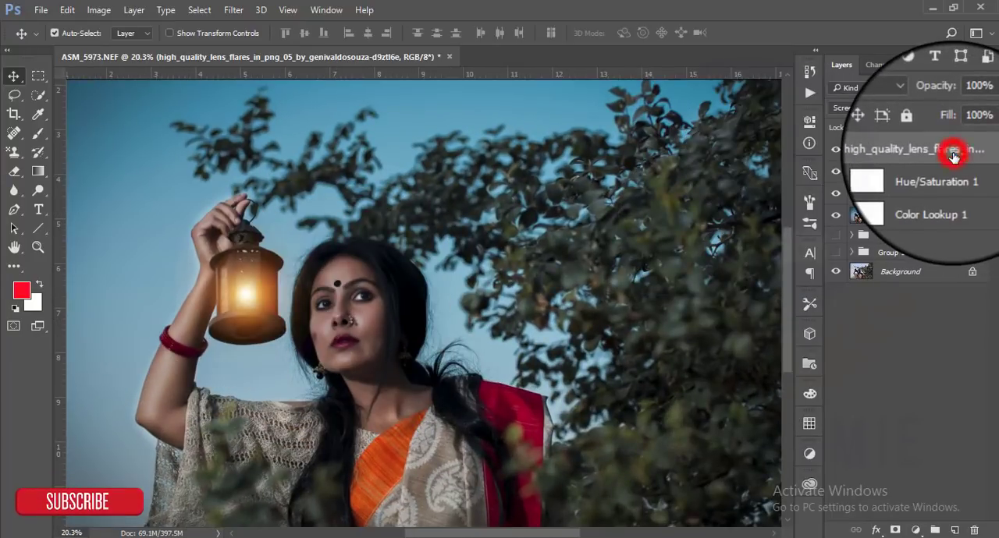
right_click(953, 153)
left_click(655, 328)
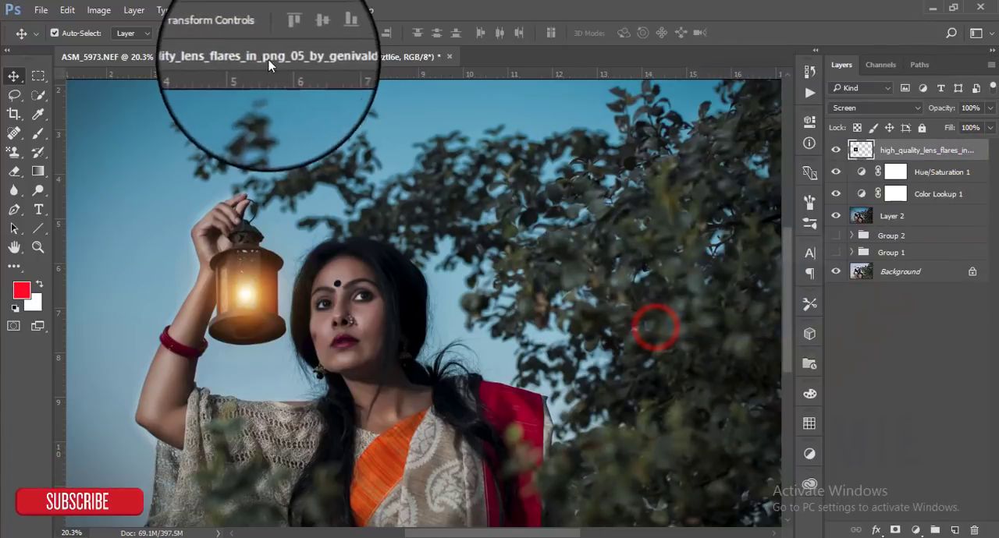
left_click(233, 10)
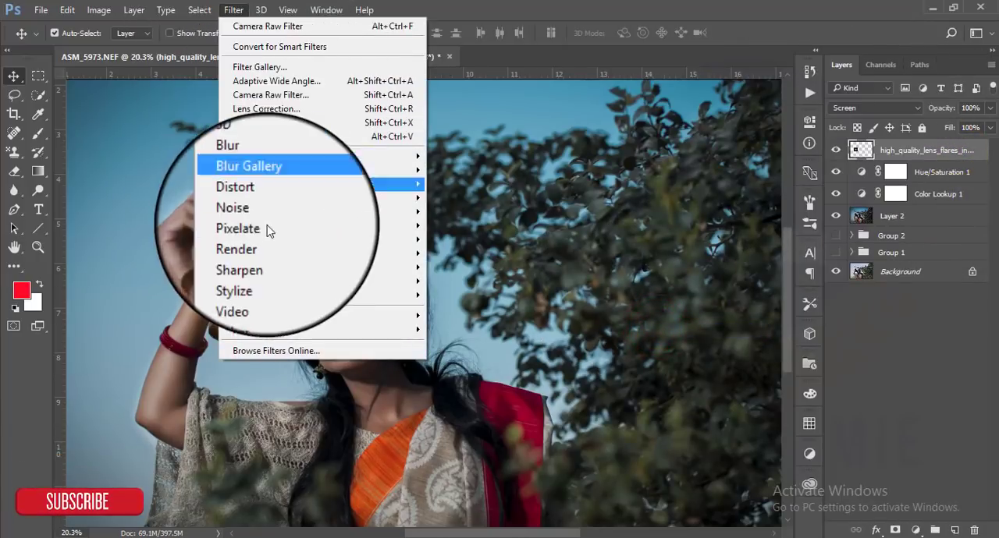
mouse_move(367, 171)
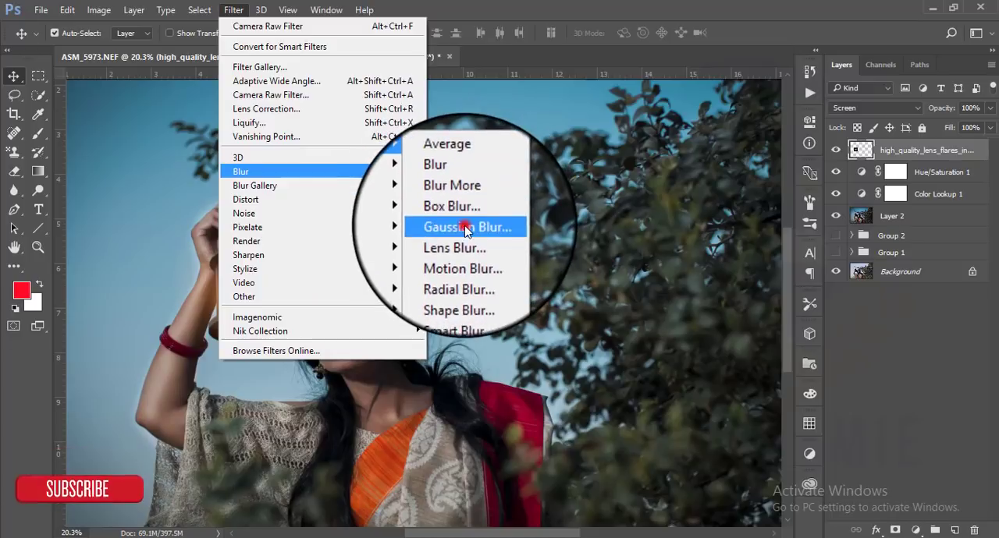
left_click(465, 228)
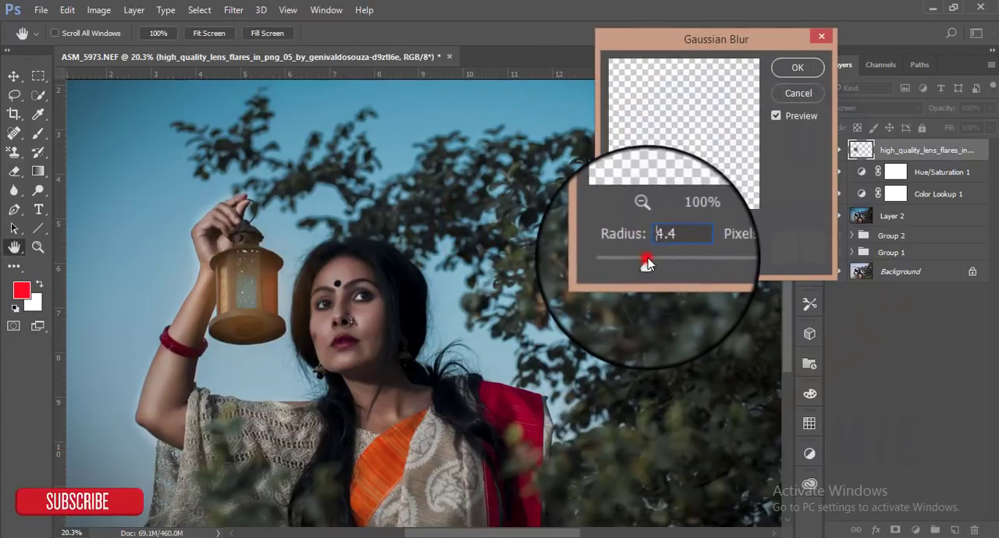
left_click(647, 260)
left_click(797, 68)
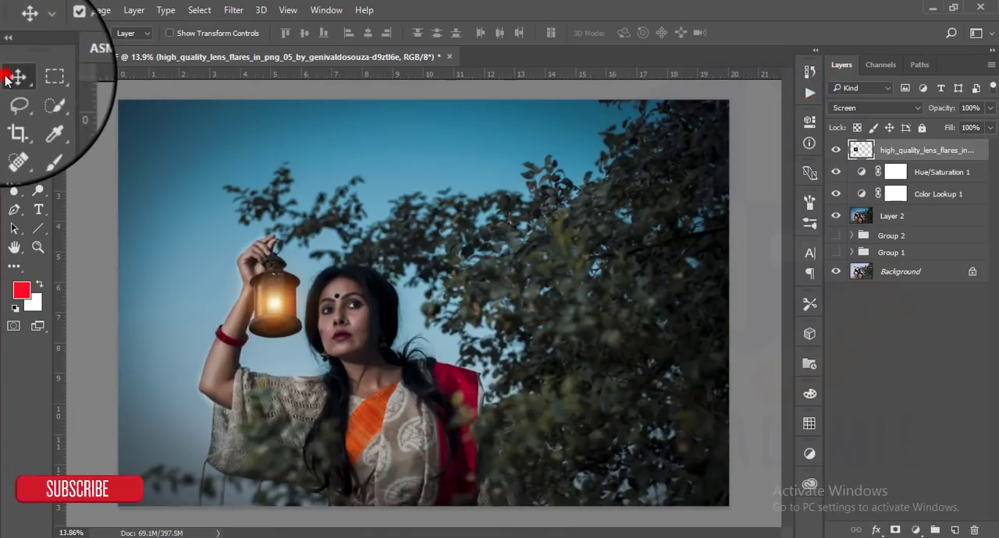
- Add a Levels adjustment layer above the lens flare layer and lower its white input level slightly to brighten the image
key("d")
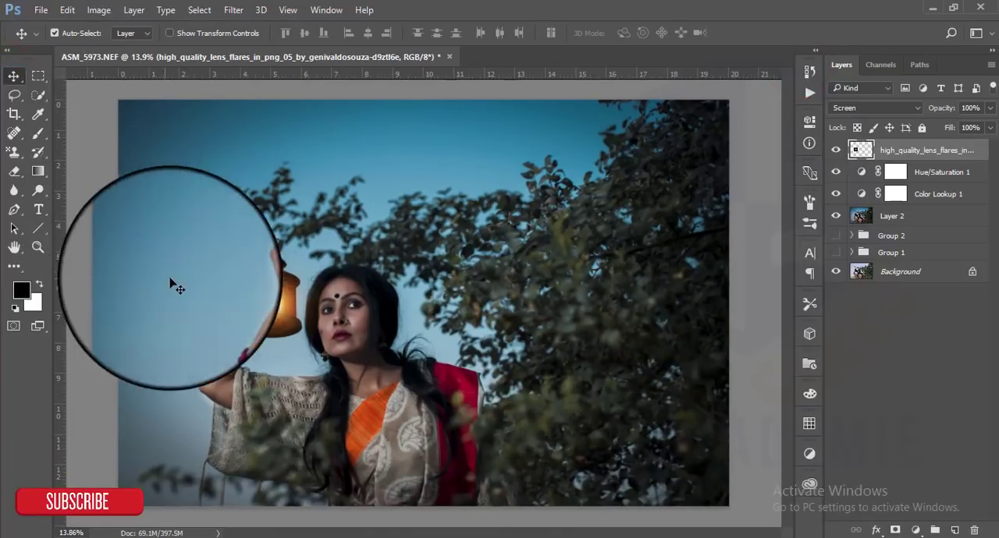
left_click(973, 154)
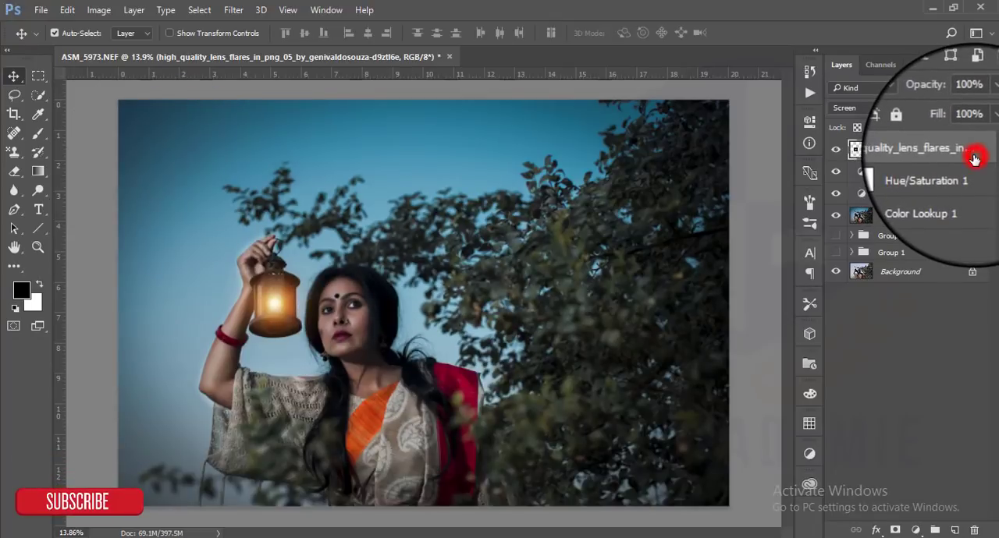
left_click(913, 528)
left_click(899, 287)
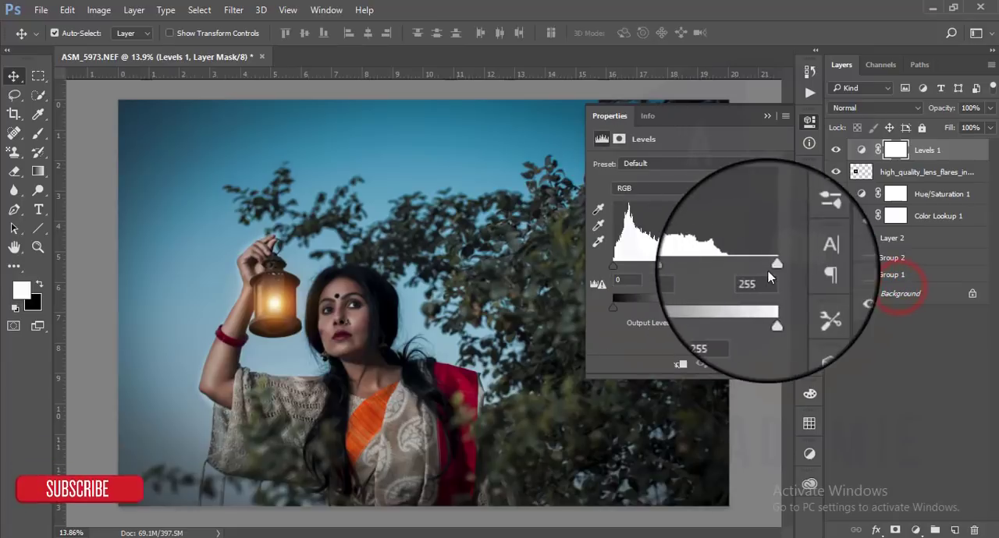
left_click_drag(776, 264, 763, 268)
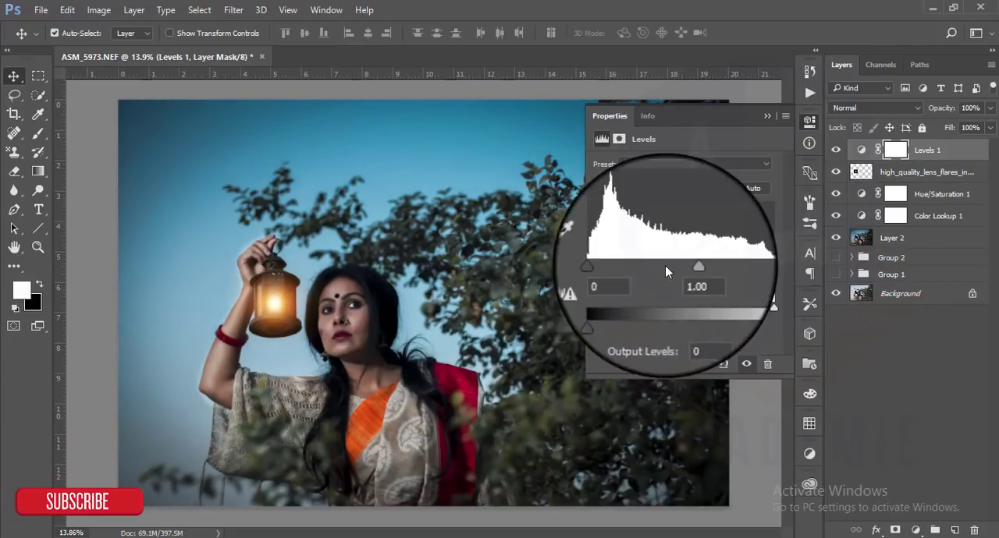
left_click(697, 189)
left_click(768, 117)
left_click(768, 117)
- Add a Curves adjustment layer above Levels 1, anchor two points on the RGB curve, and raise the black point slightly
left_click(914, 524)
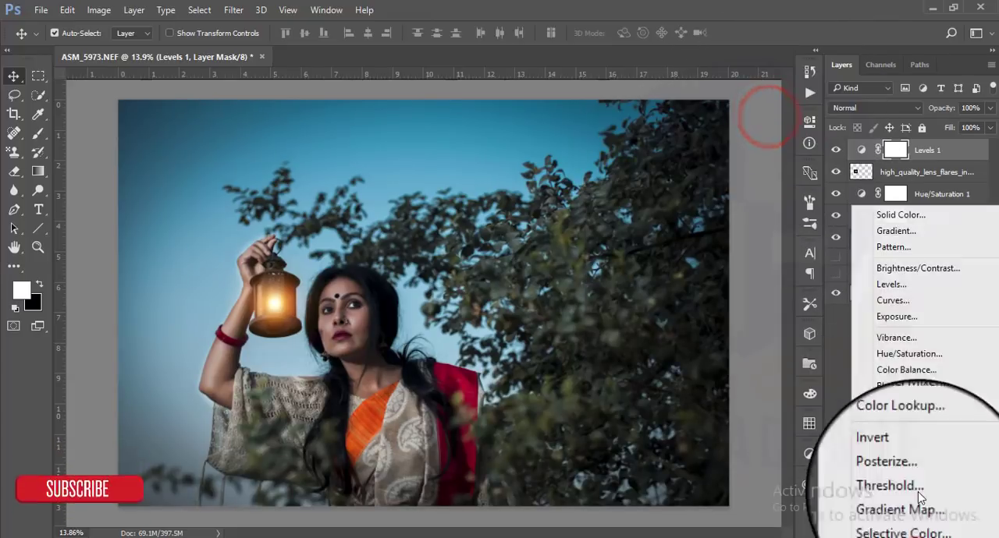
left_click(907, 304)
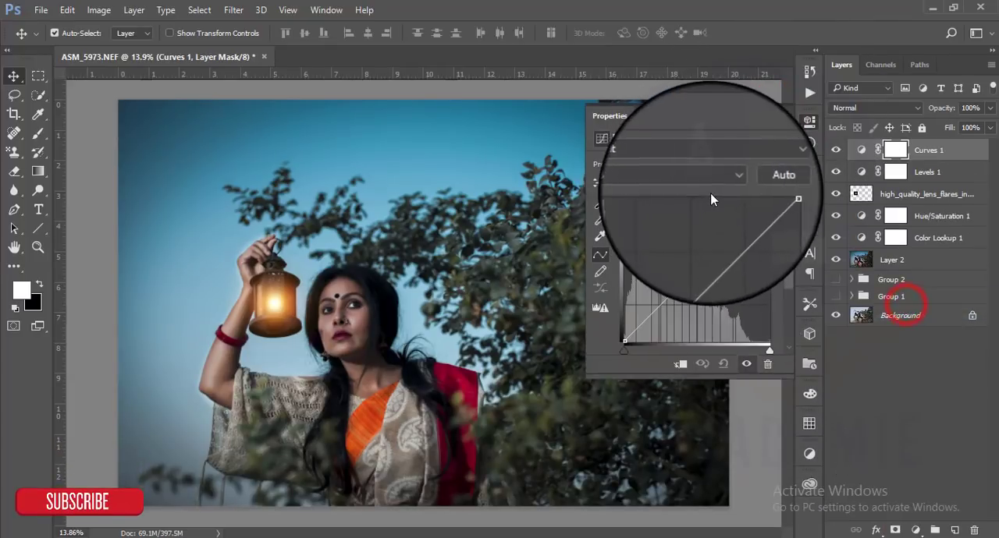
left_click(641, 321)
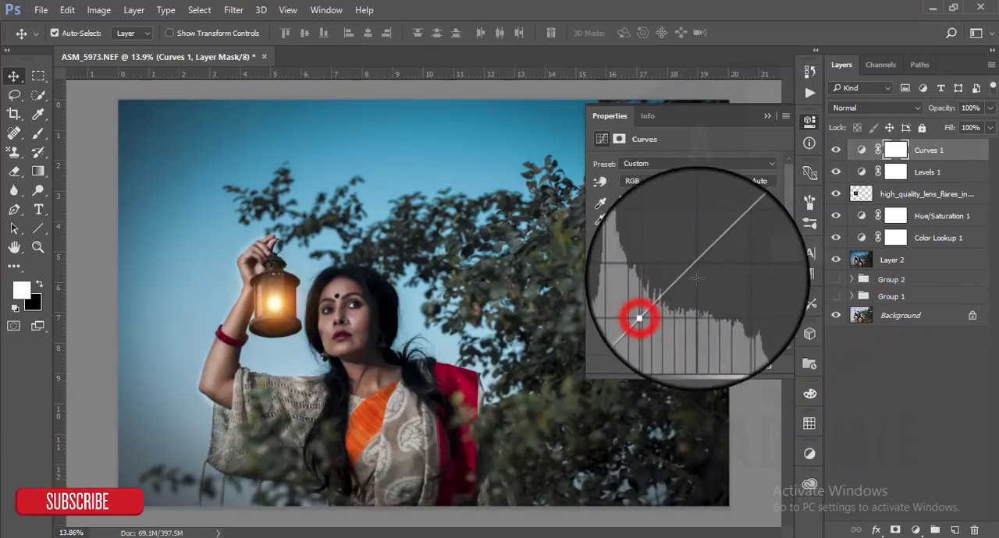
left_click(735, 232)
left_click_drag(623, 341, 625, 335)
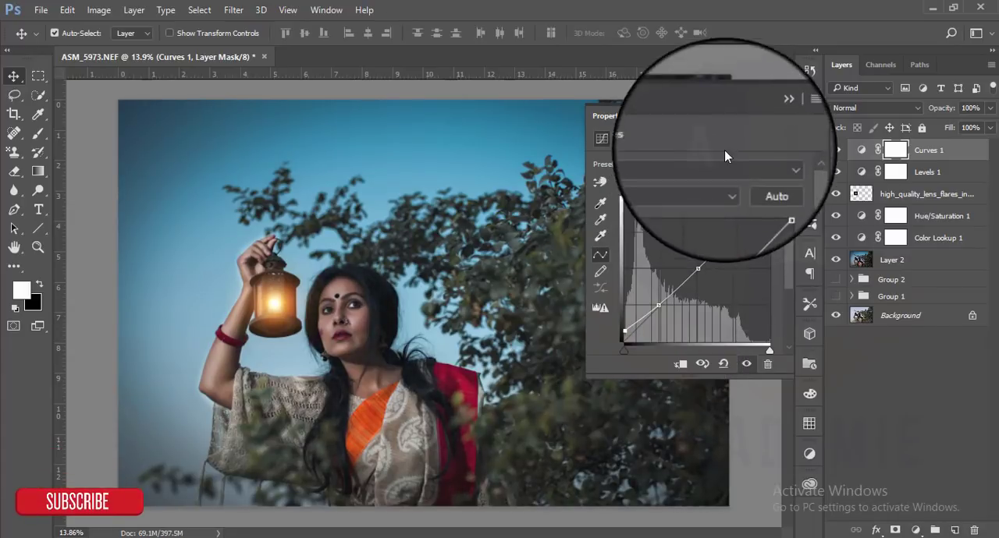
left_click(767, 116)
- Create a new layer above Layer 2, draw a black-to-transparent linear gradient from the image's right edge to its left edge, and compare before and after
left_click(939, 263)
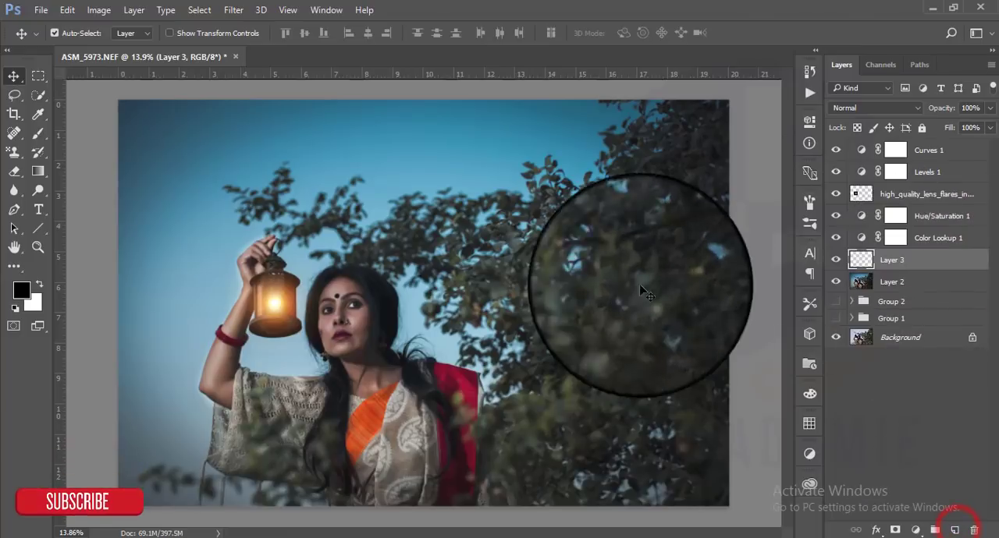
left_click(37, 171)
left_click_drag(738, 318, 127, 313)
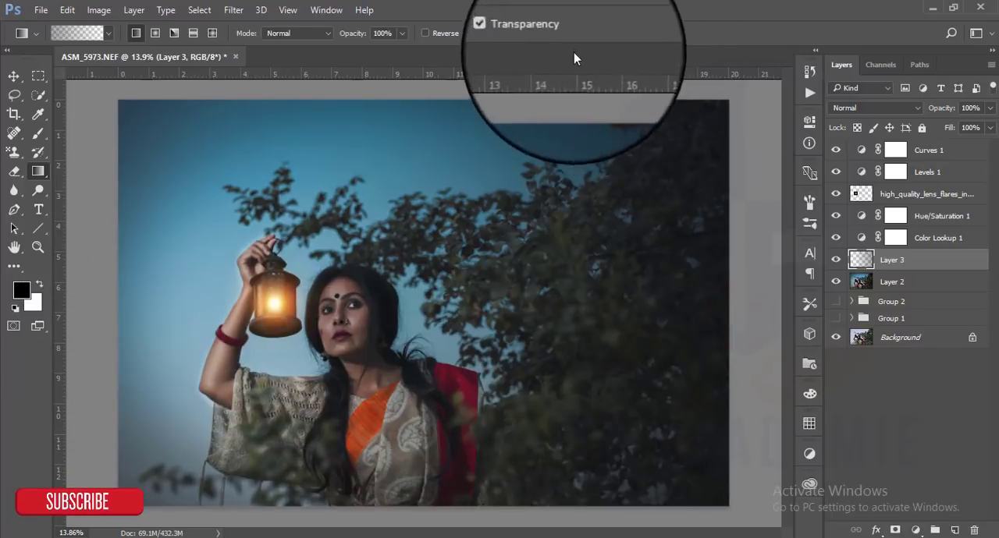
left_click(13, 76)
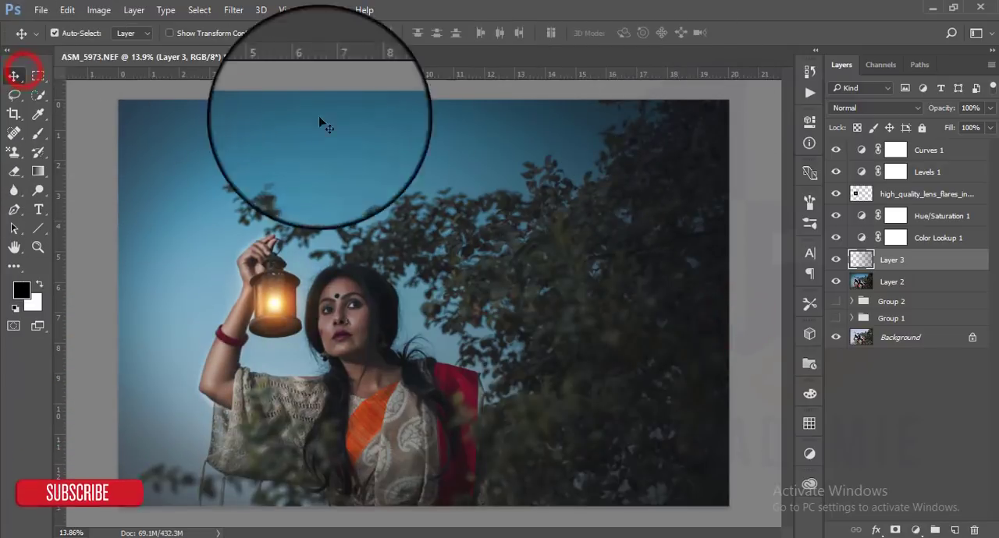
left_click(836, 259)
left_click(835, 259)
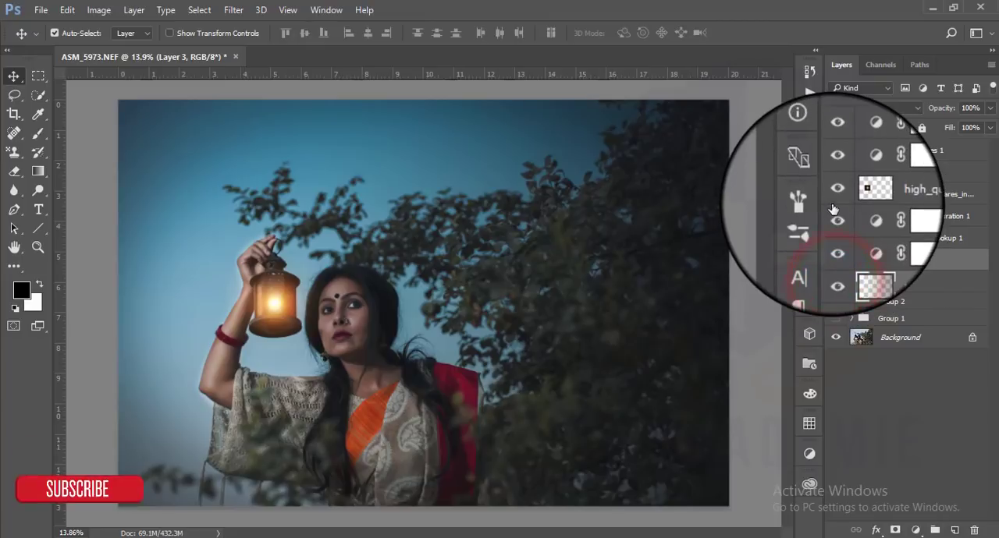
- Reopen the Levels 1 adjustment and set its white input level to 217
scroll(529, 298, "up", 1)
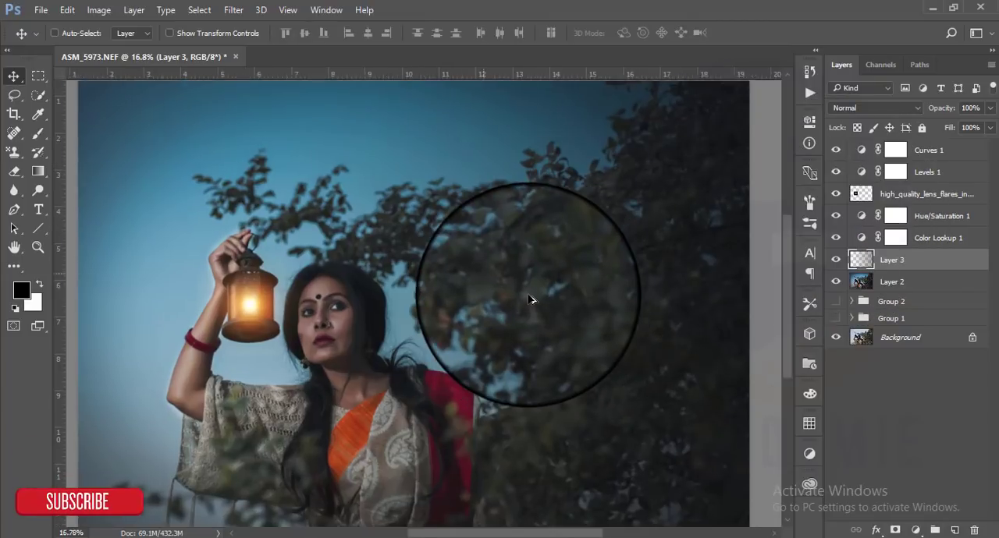
scroll(529, 299, "up", 1)
scroll(528, 299, "down", 2)
scroll(529, 299, "up", 1)
double_click(861, 171)
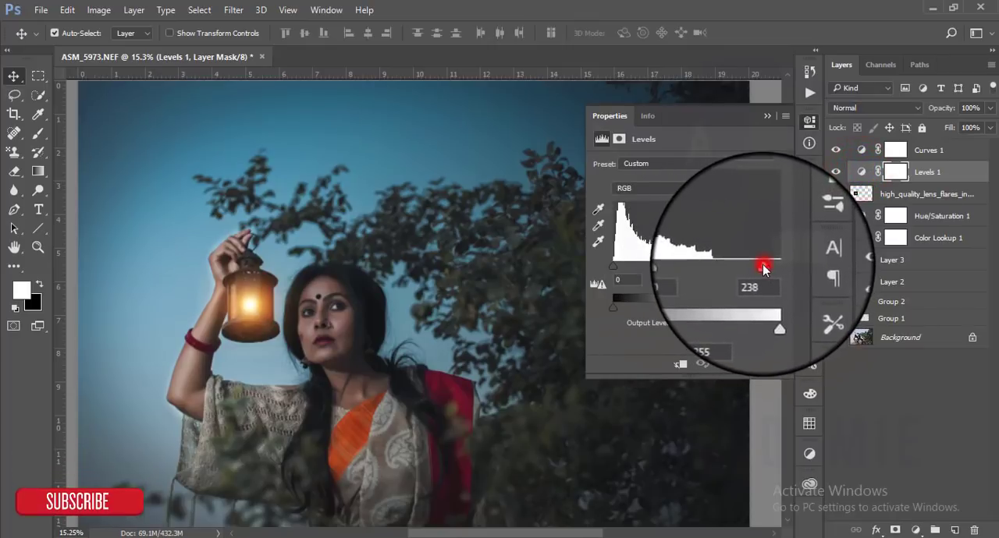
left_click_drag(754, 266, 746, 268)
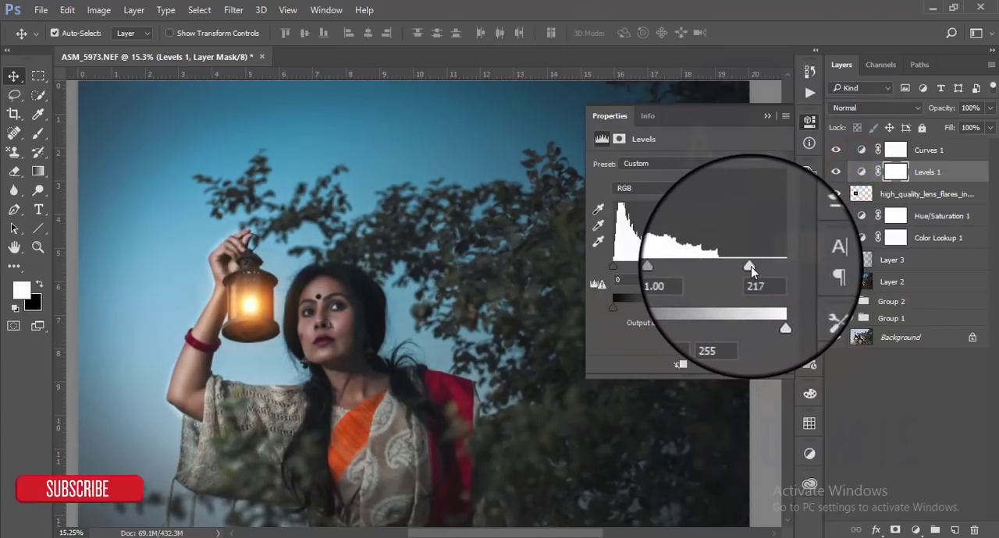
left_click_drag(680, 264, 680, 265)
left_click(767, 115)
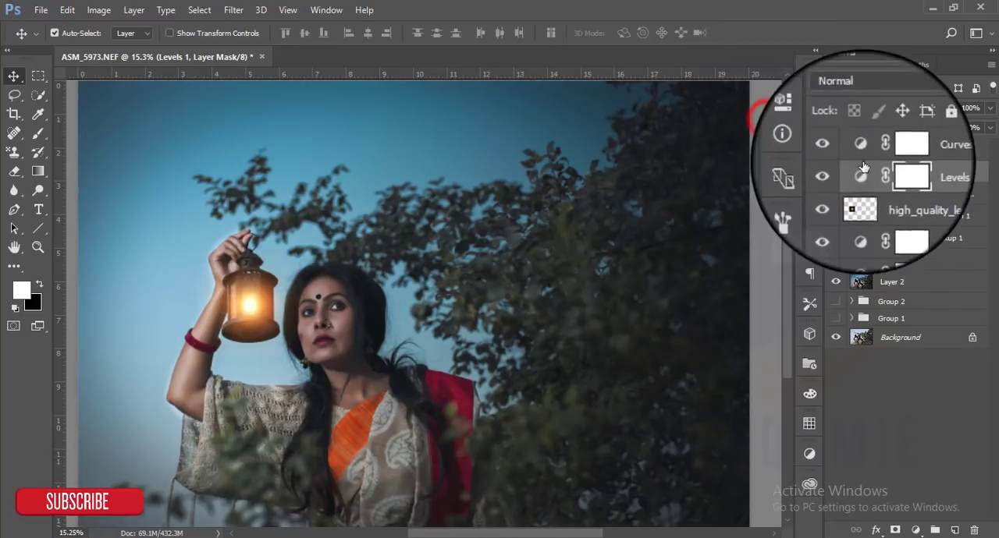
- Group the layers from Curves 1 down to Layer 2 and stamp all visible layers into a new top layer
left_click(859, 144)
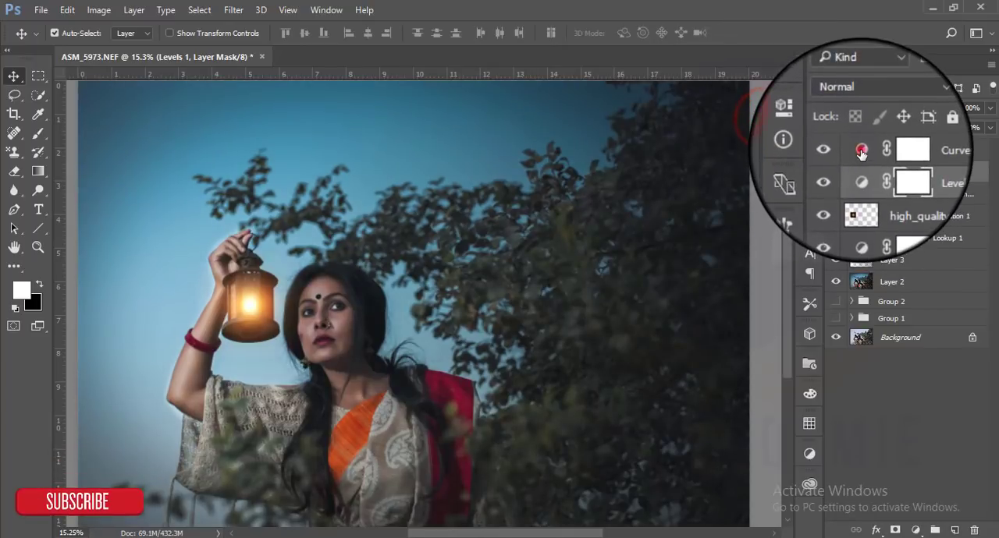
left_click(926, 271)
key("ctrl+g")
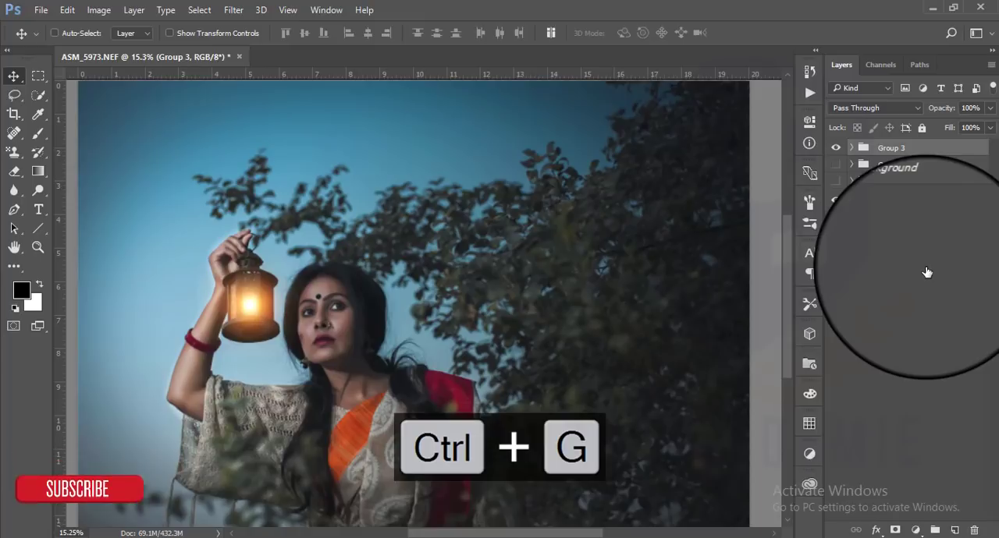
key("ctrl+shift+alt+e")
- Apply the Camera Raw filter to the stamped layer with exposure +0.15, lowered highlights, raised shadows and slightly lowered blacks
scroll(573, 286, "down", 2)
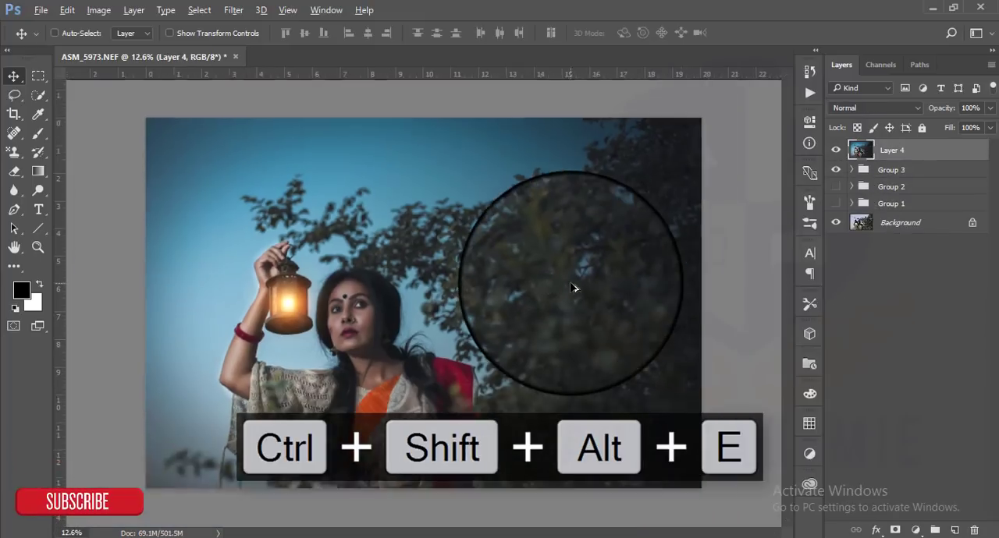
left_click(234, 9)
left_click(277, 91)
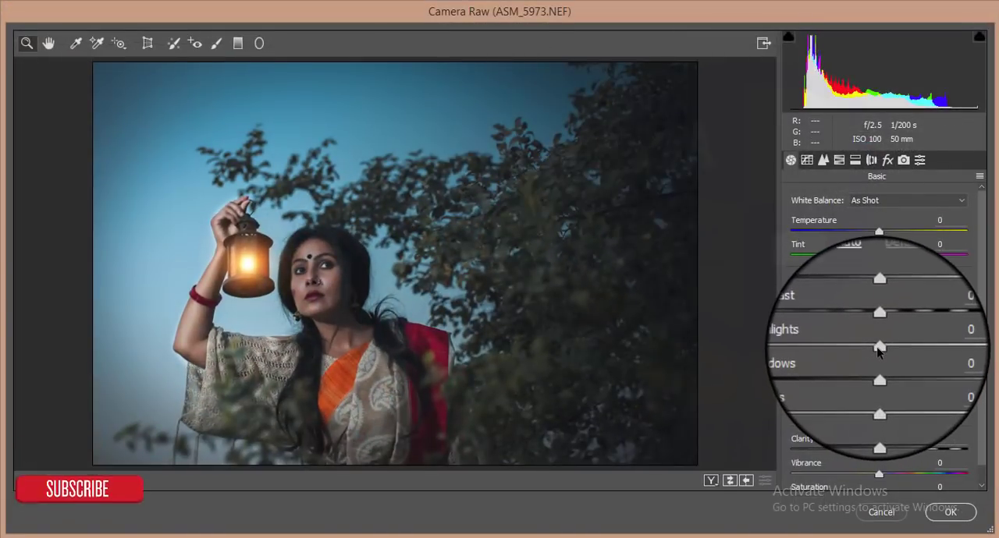
left_click_drag(878, 350, 886, 375)
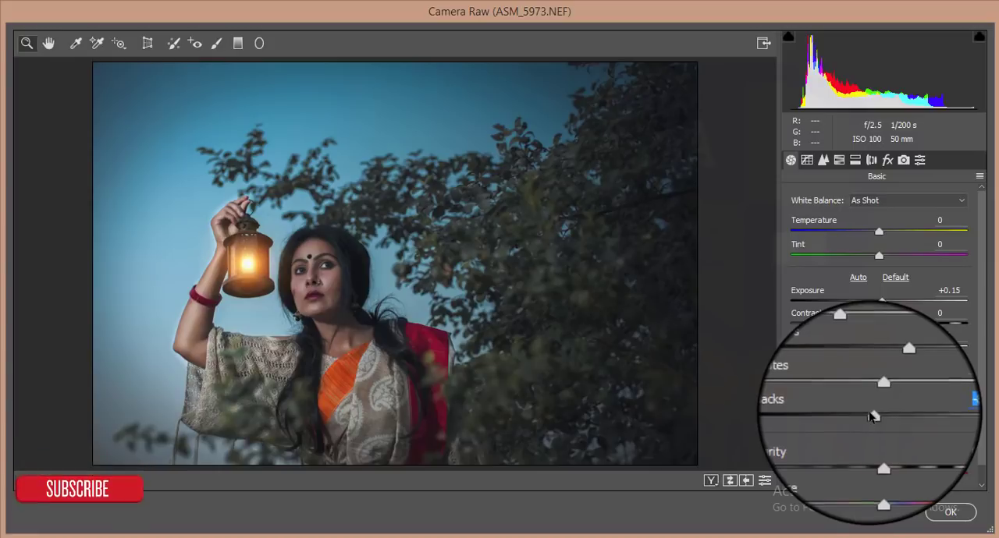
left_click(950, 512)
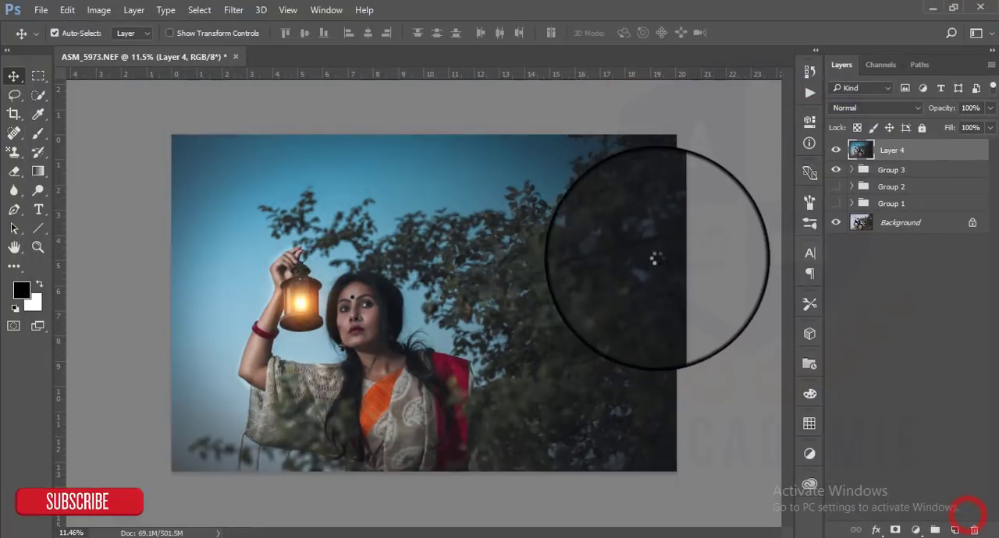
- Open the stamped layer in Nik Collection's Color Efex Pro 4 and open the method choices for the Cross Processing filter
scroll(700, 258, "up", 3)
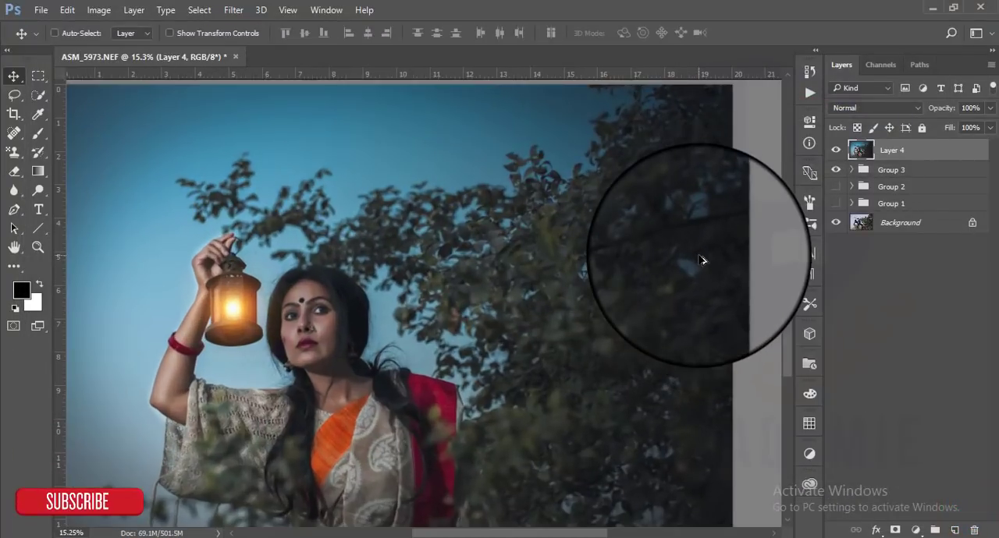
scroll(704, 261, "down", 1)
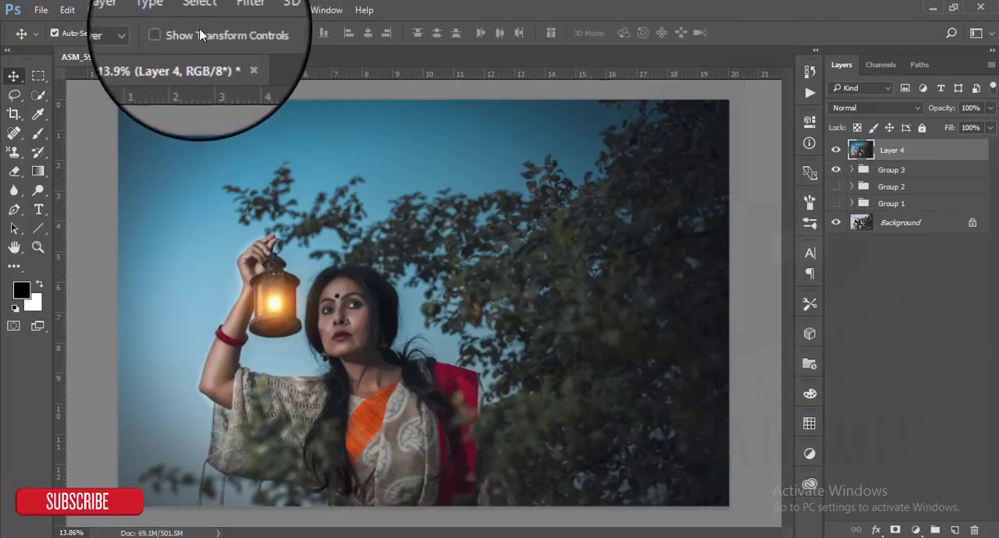
left_click(233, 10)
mouse_move(394, 332)
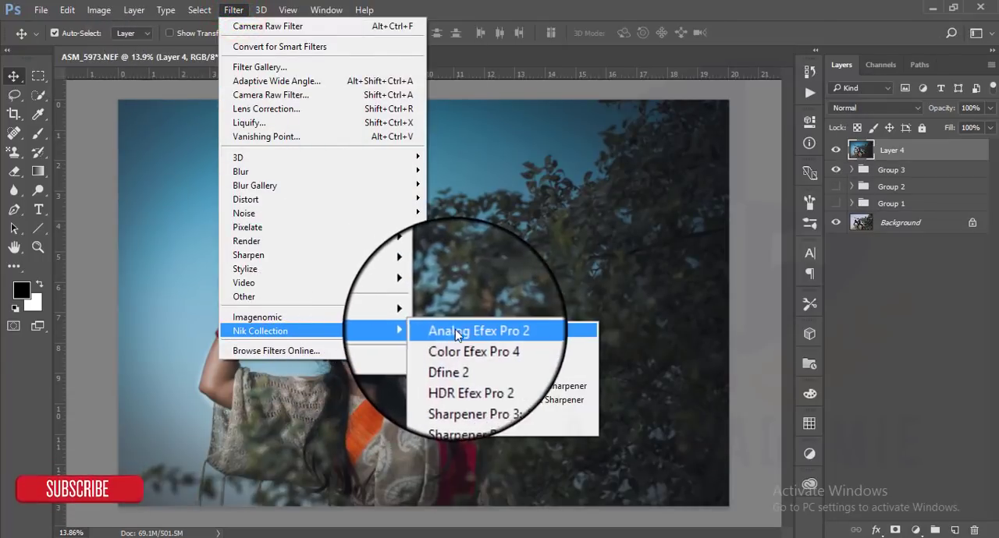
left_click(466, 345)
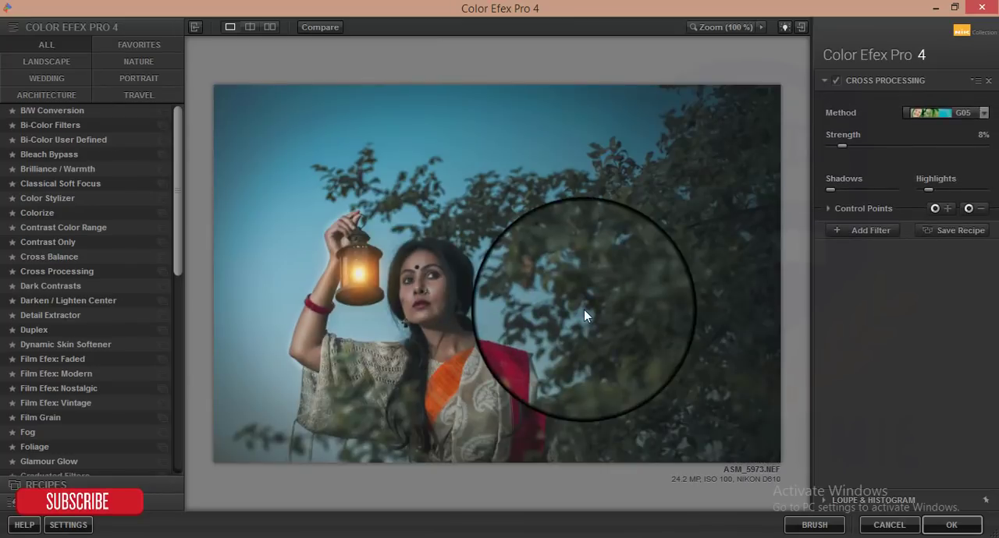
left_click(983, 113)
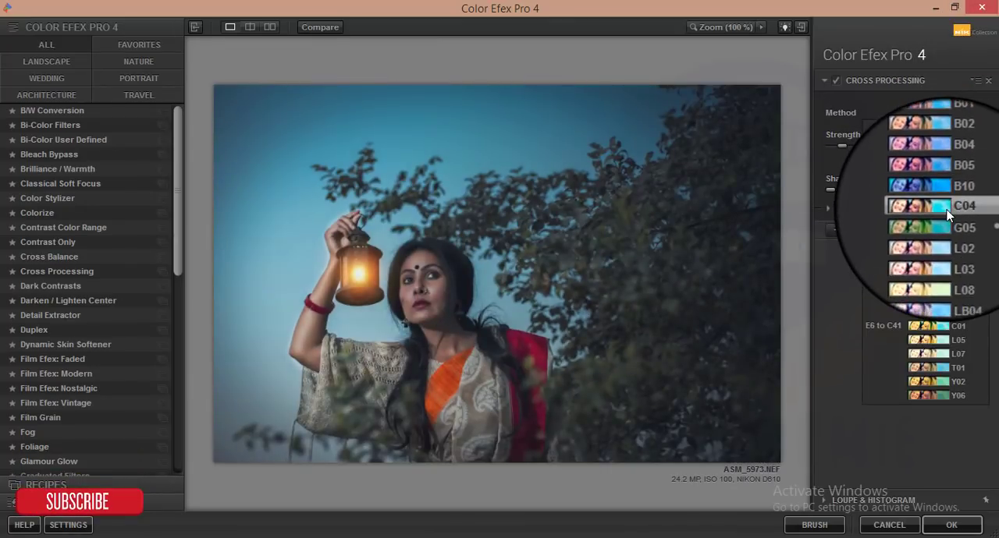